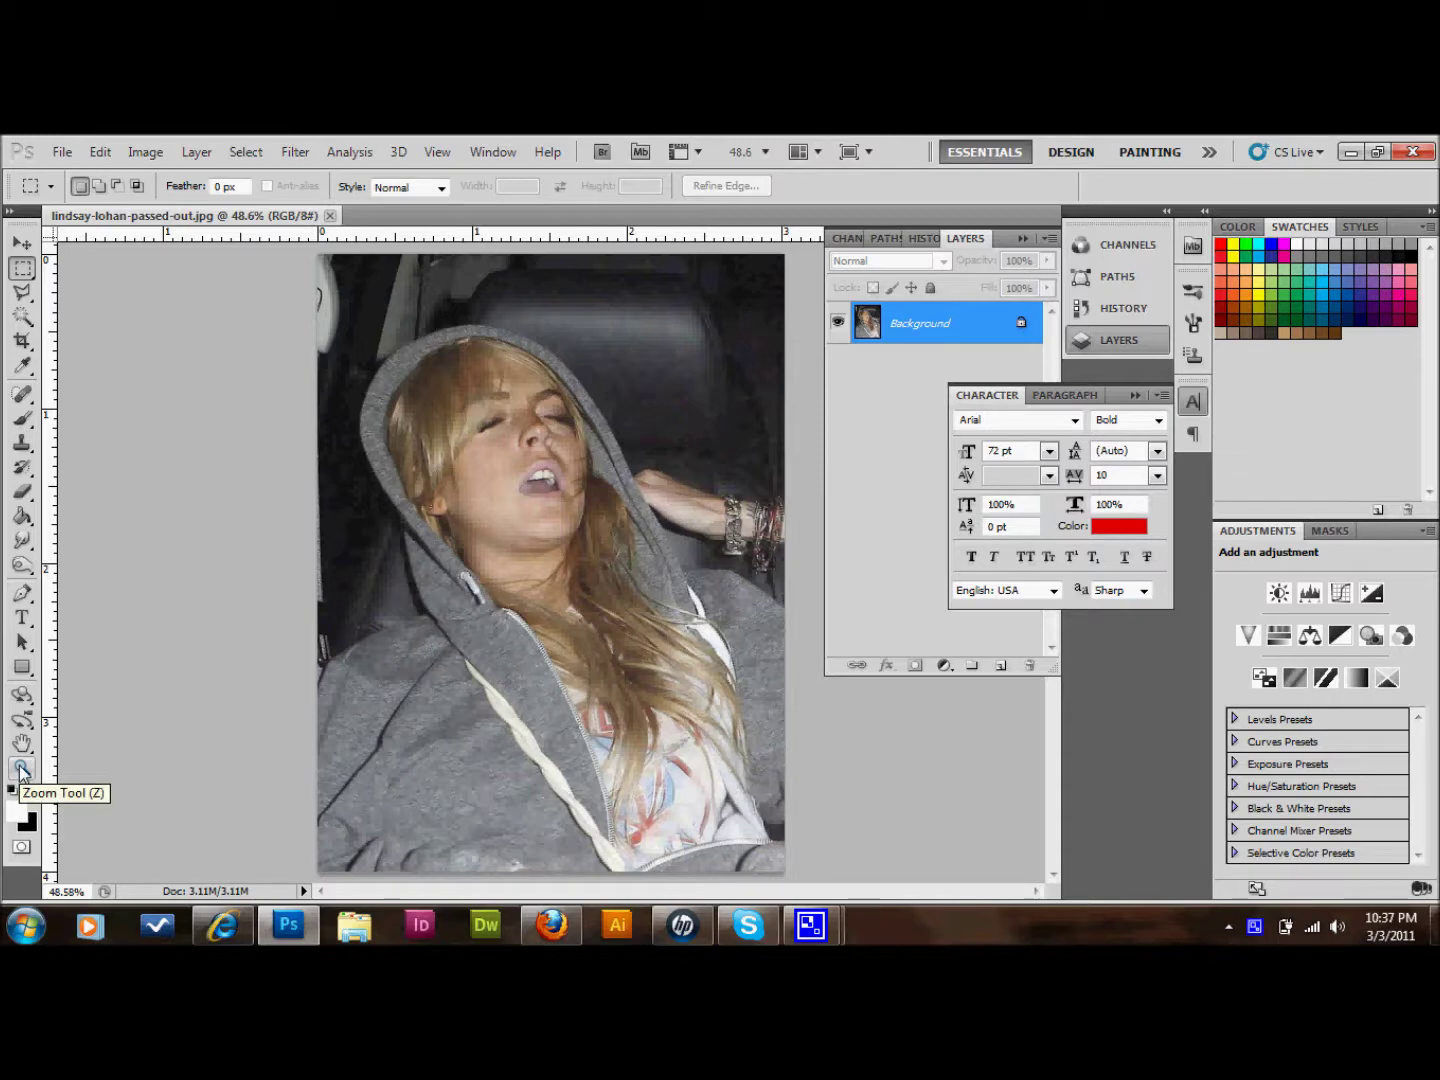
Step: Convert the Background to the editable Layer 0 and duplicate it, leaving only the copy visible
double_click(975, 325)
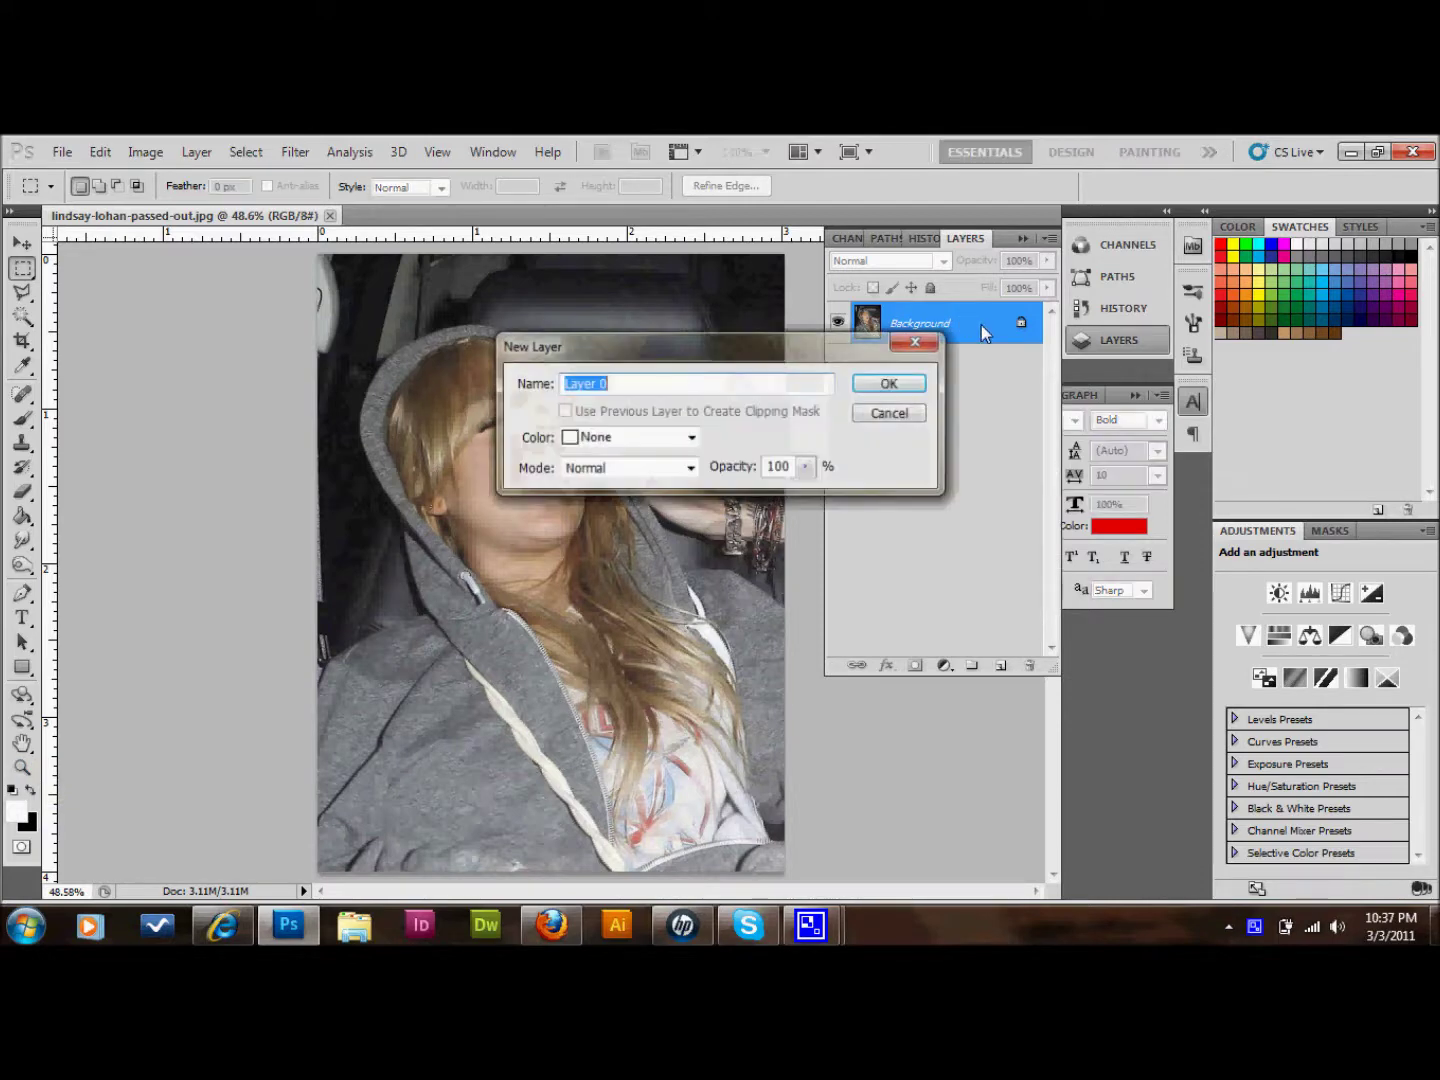
left_click(893, 383)
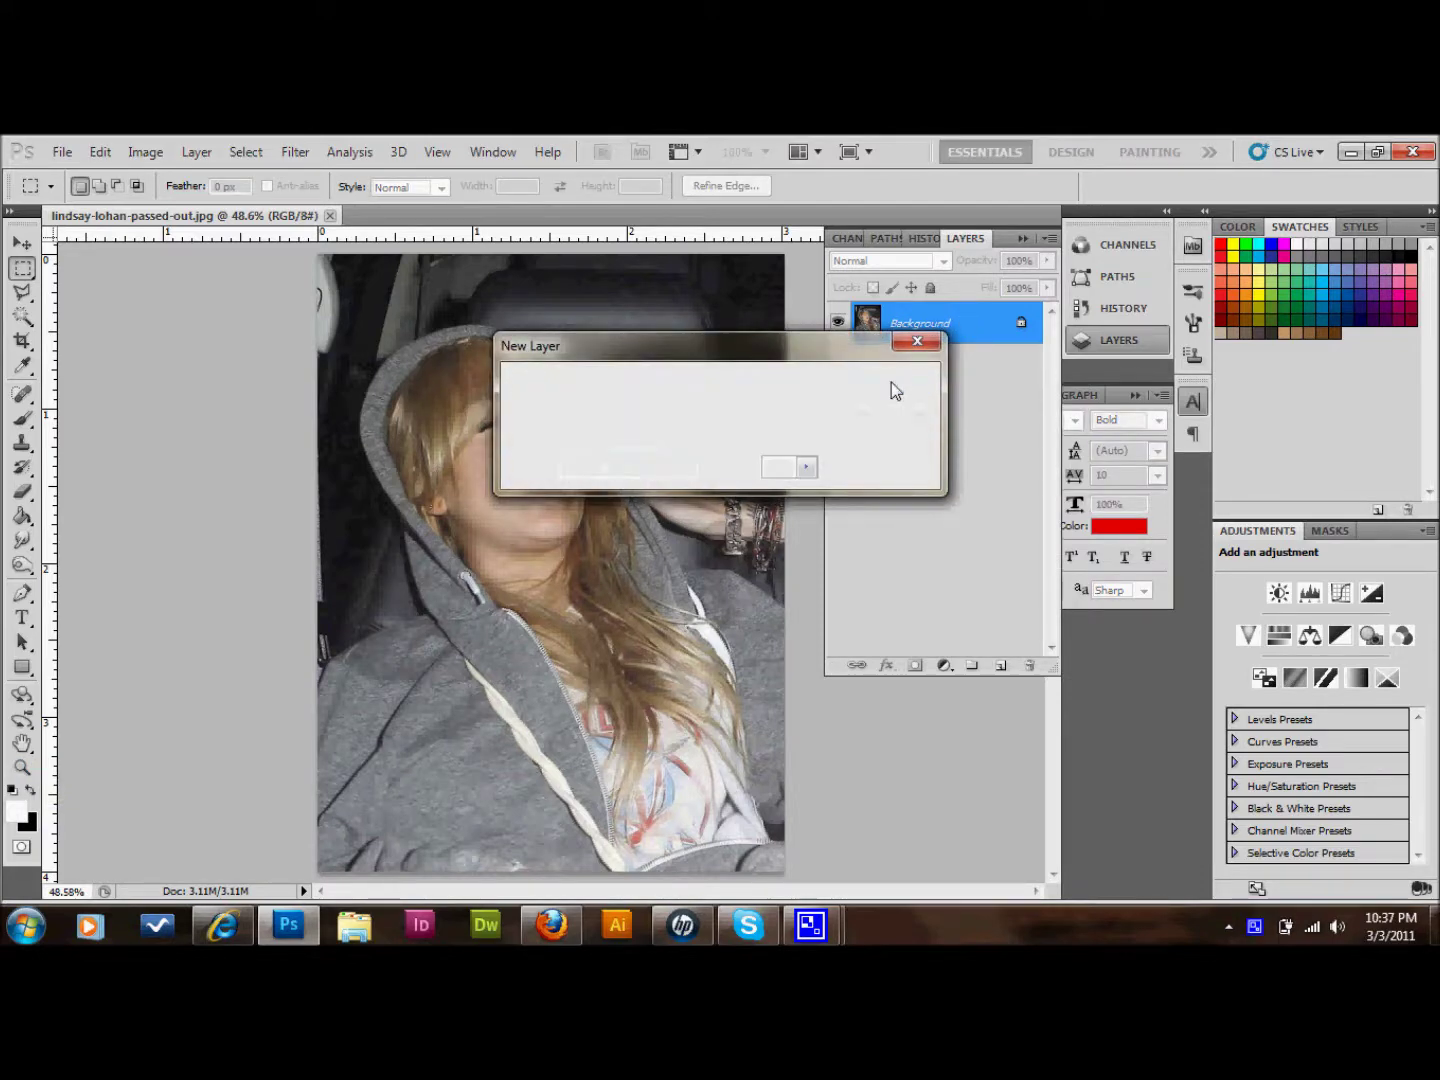
left_click_drag(961, 324, 1003, 668)
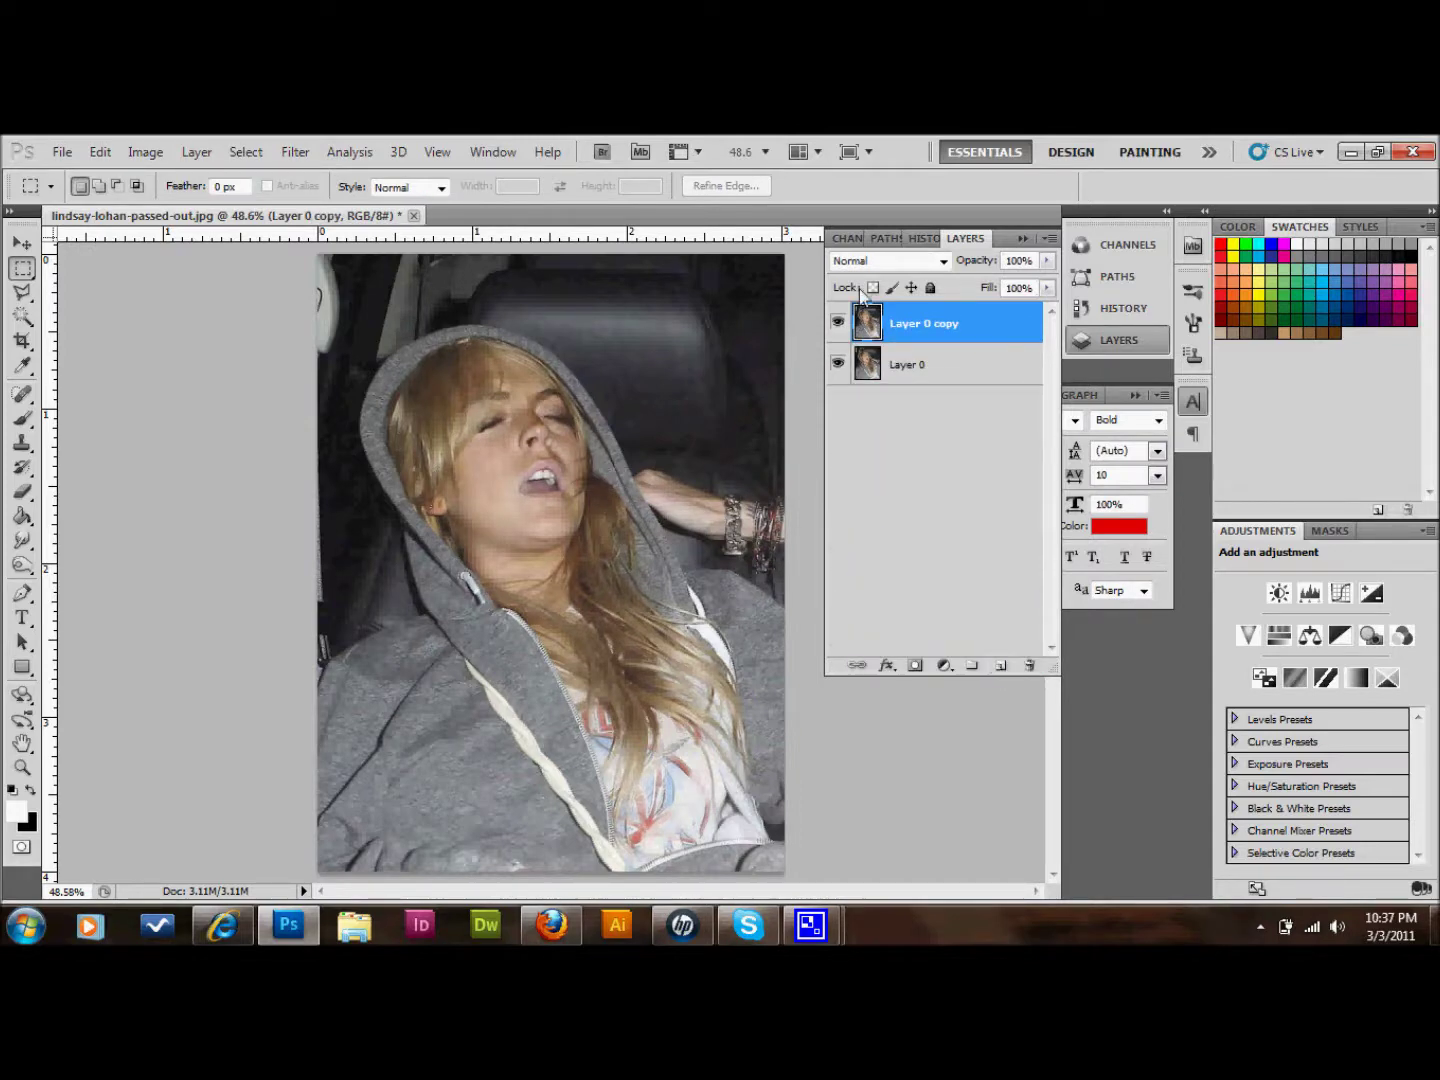
left_click(840, 364)
Step: Outline the hooded woman and her jacket with the Polygonal Lasso and turn the selection into a Quick Mask
left_click(22, 293)
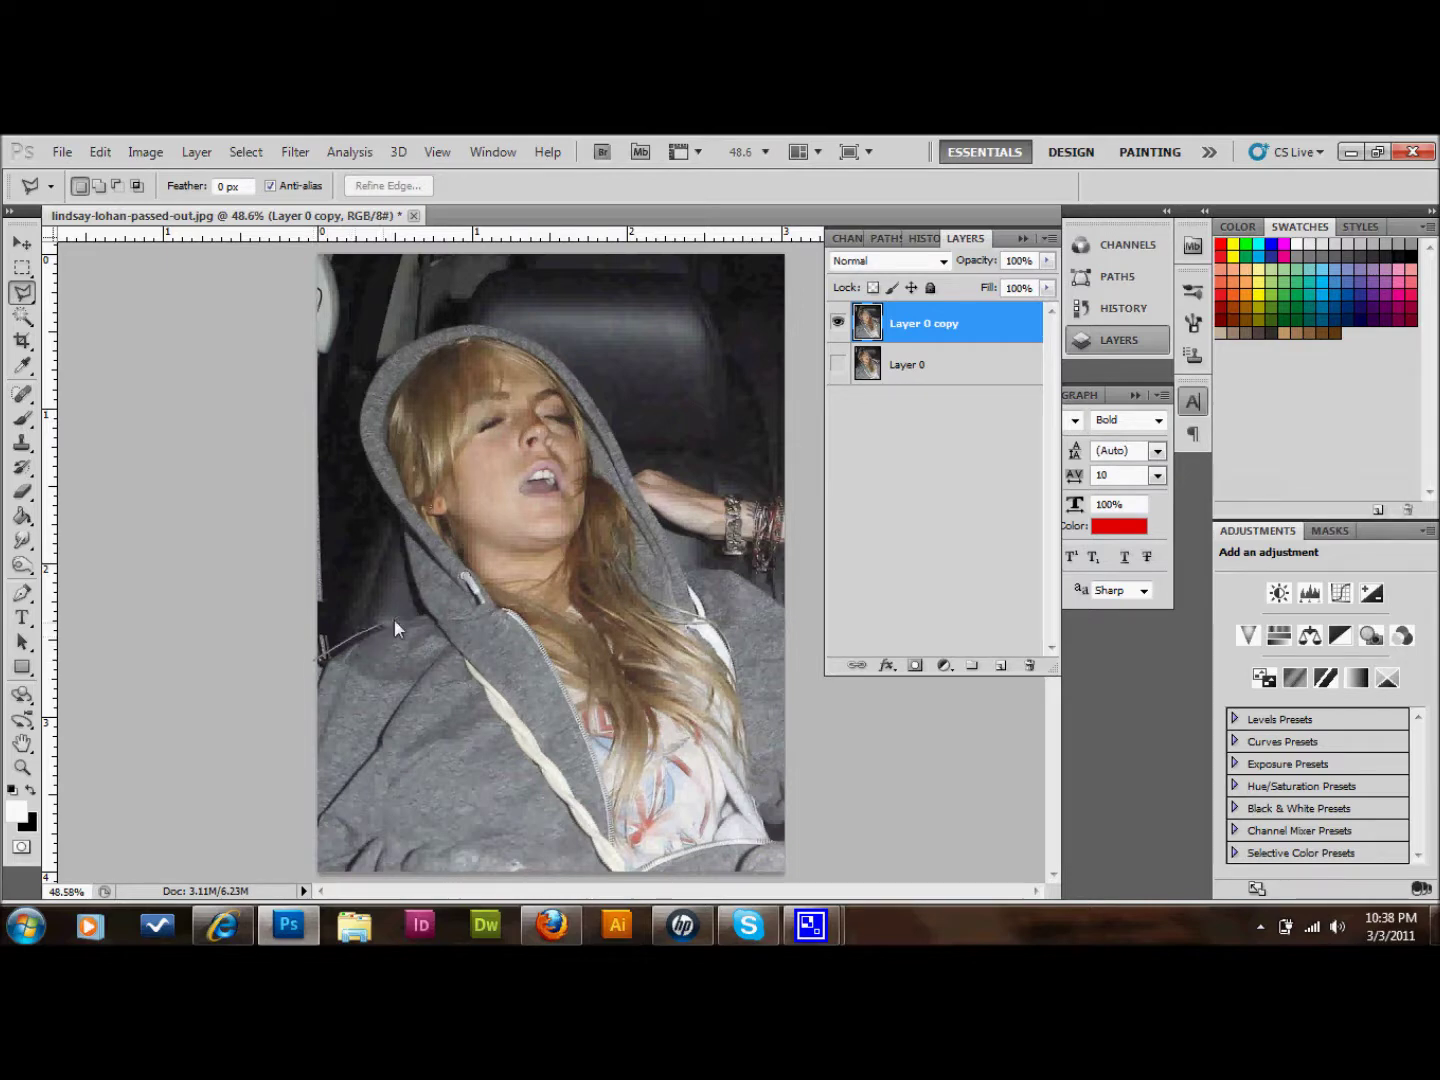
left_click(419, 610)
left_click(395, 519)
left_click(362, 458)
left_click(367, 362)
left_click(464, 322)
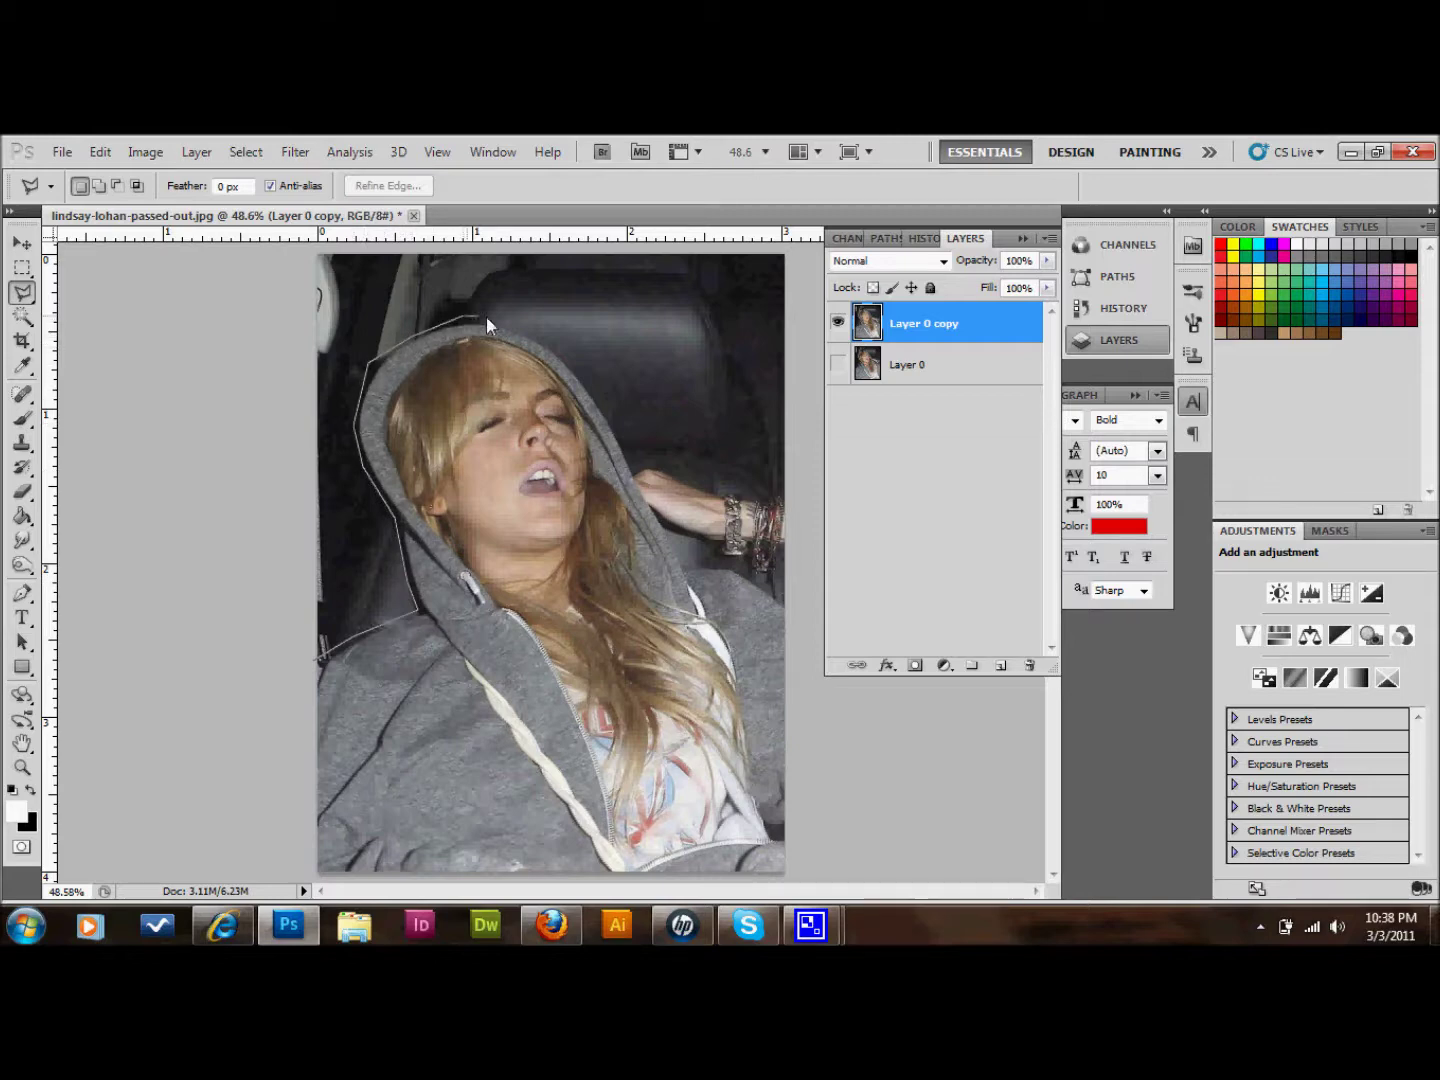
left_click(531, 330)
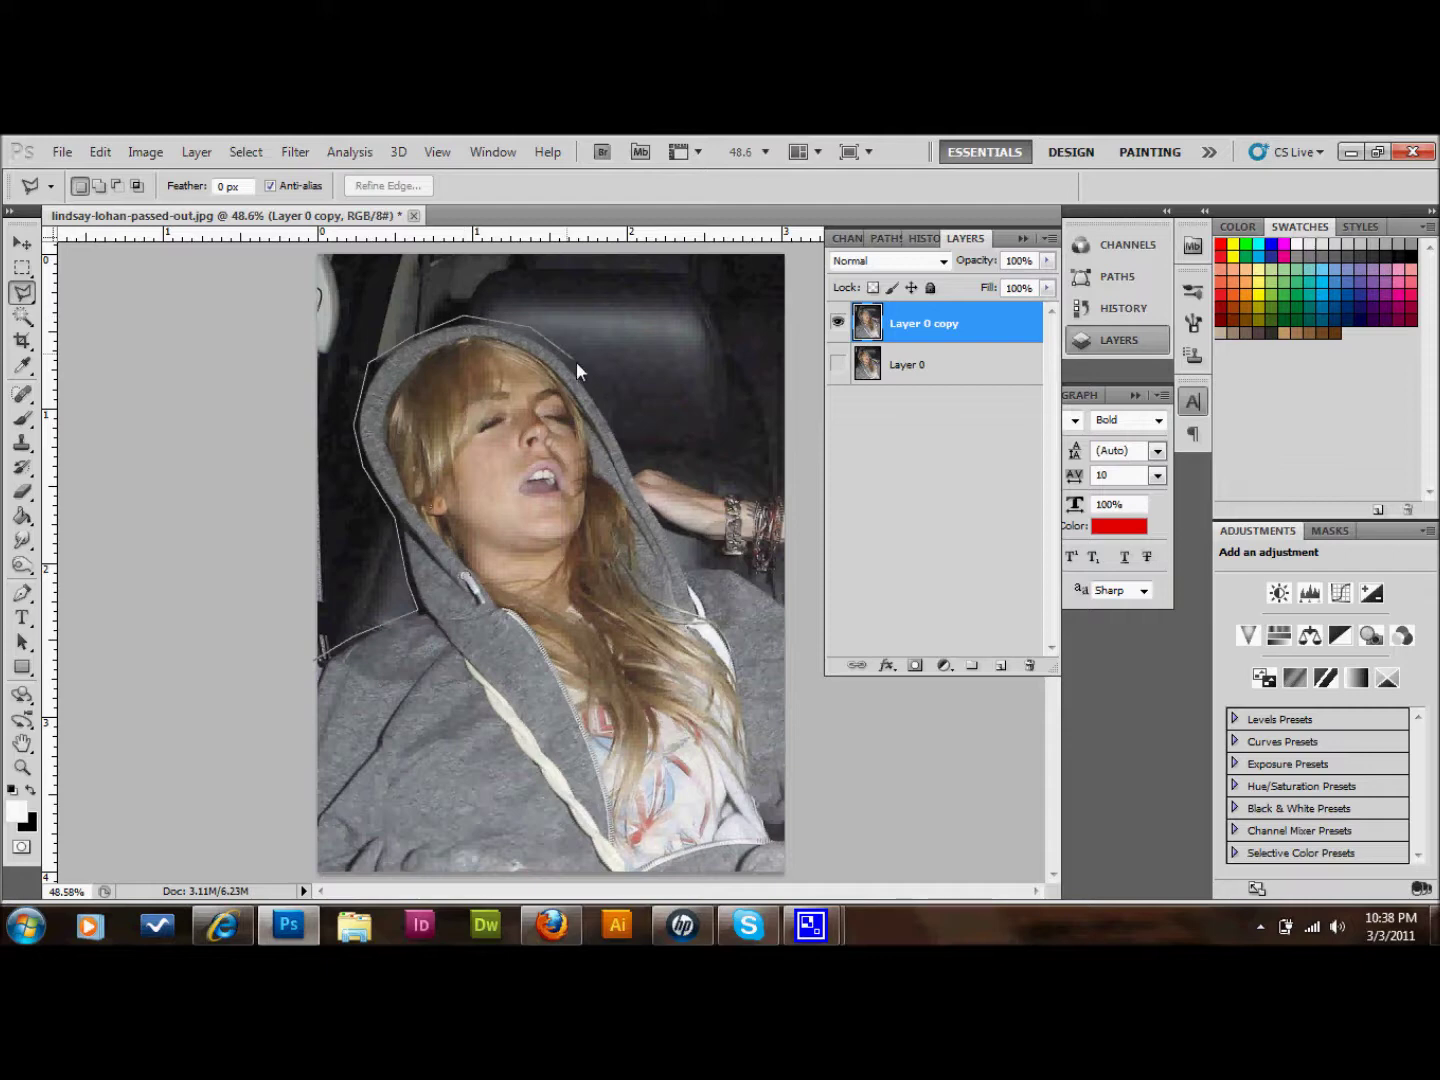
left_click(641, 472)
left_click(734, 565)
left_click(788, 600)
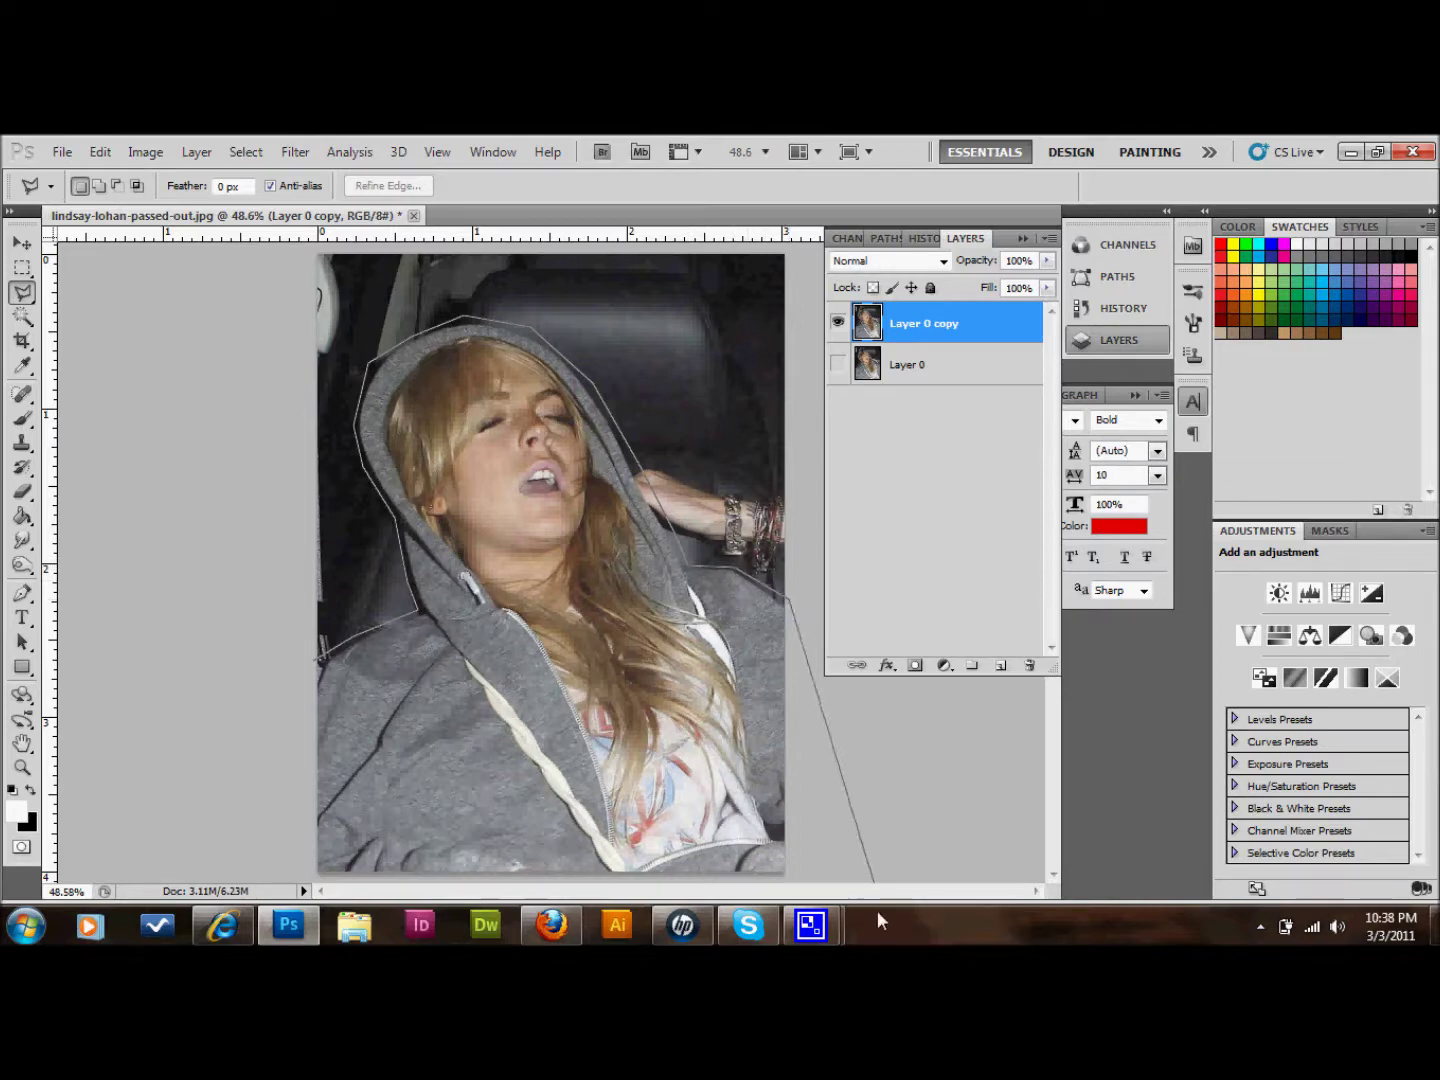
left_click(788, 878)
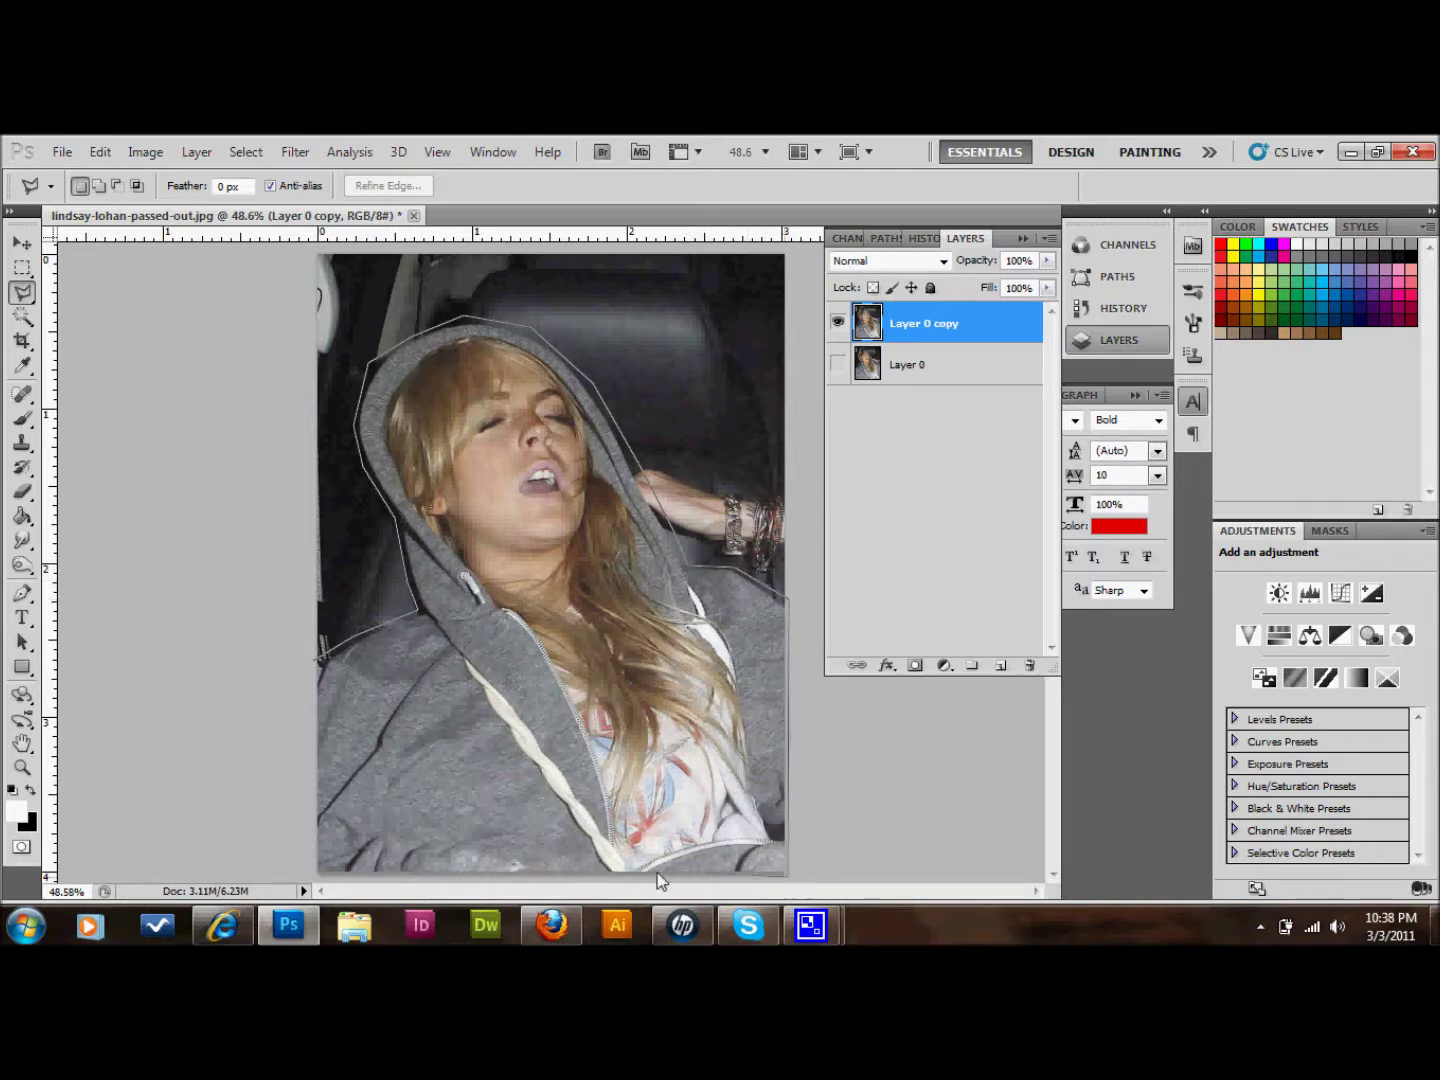
left_click(316, 876)
left_click(319, 660)
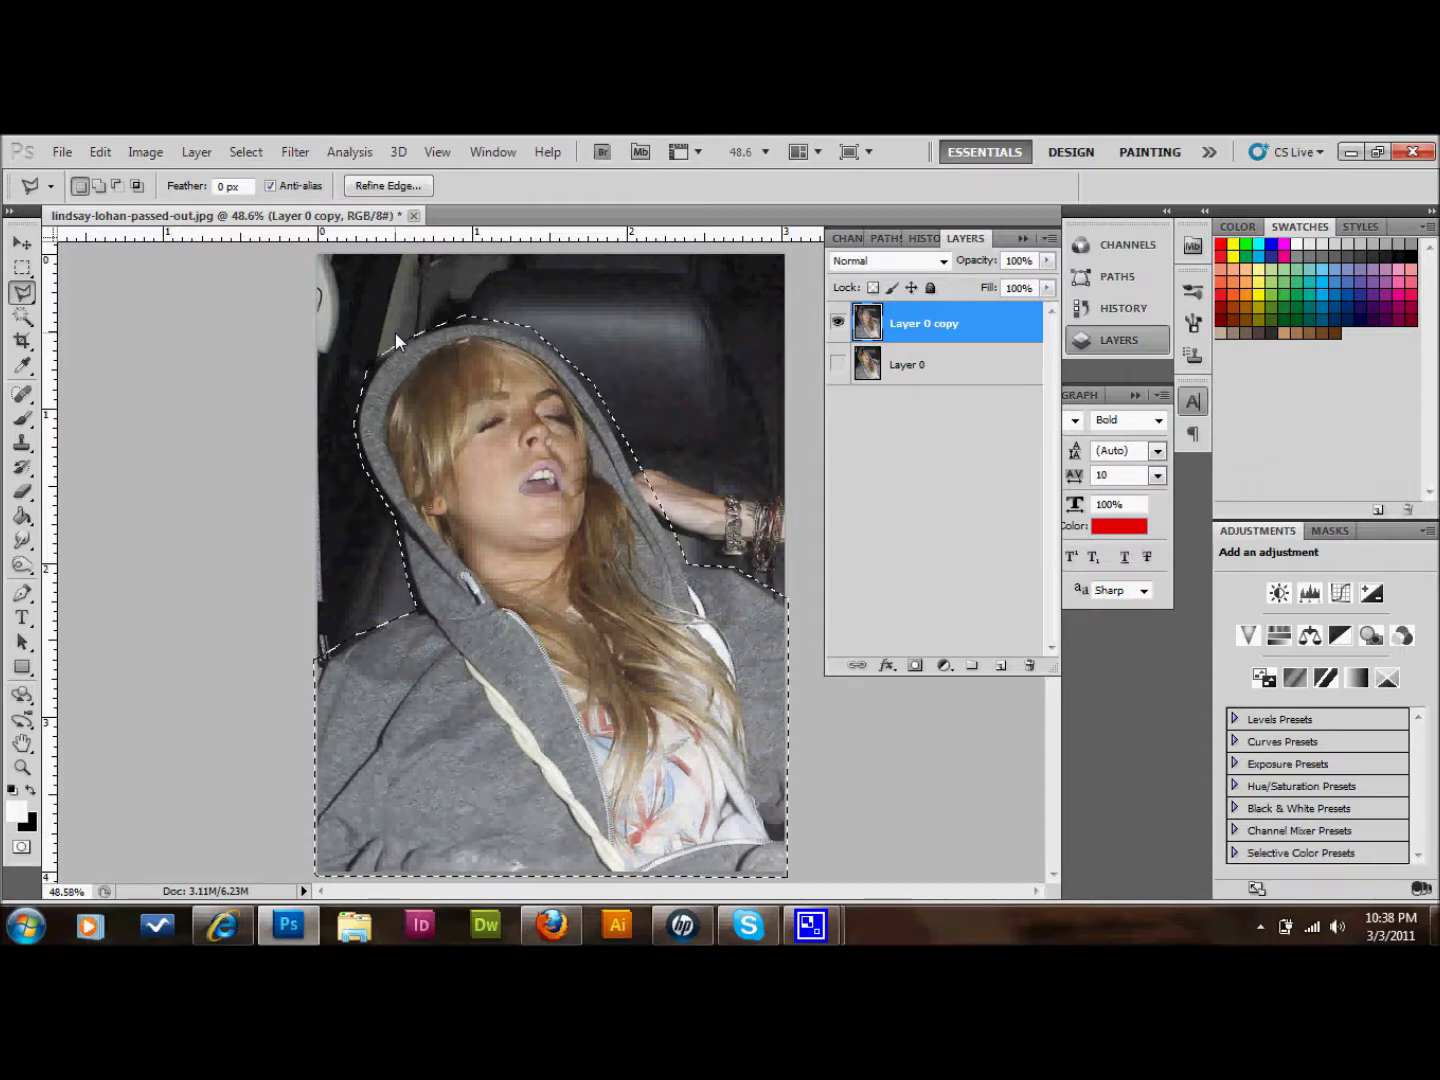
left_click(22, 848)
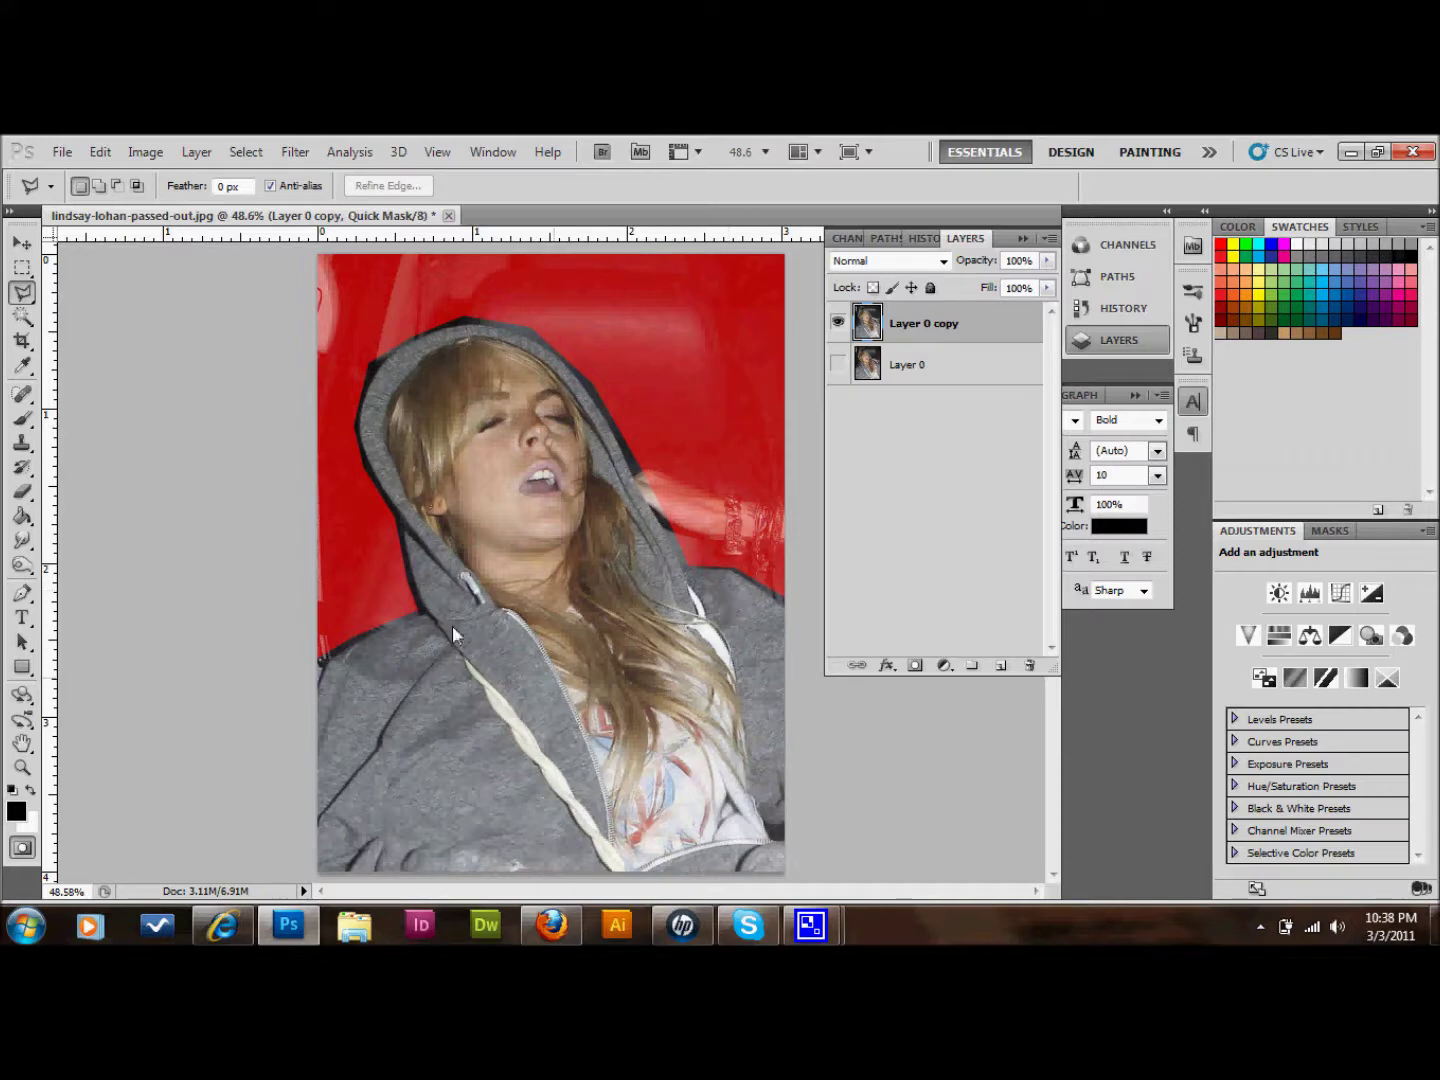
Step: Set up the Brush at 35 px with 87% hardness for refining the mask at the jacket's left shoulder
left_click(23, 767)
left_click_drag(312, 632, 501, 760)
scroll(480, 669, "down", 8)
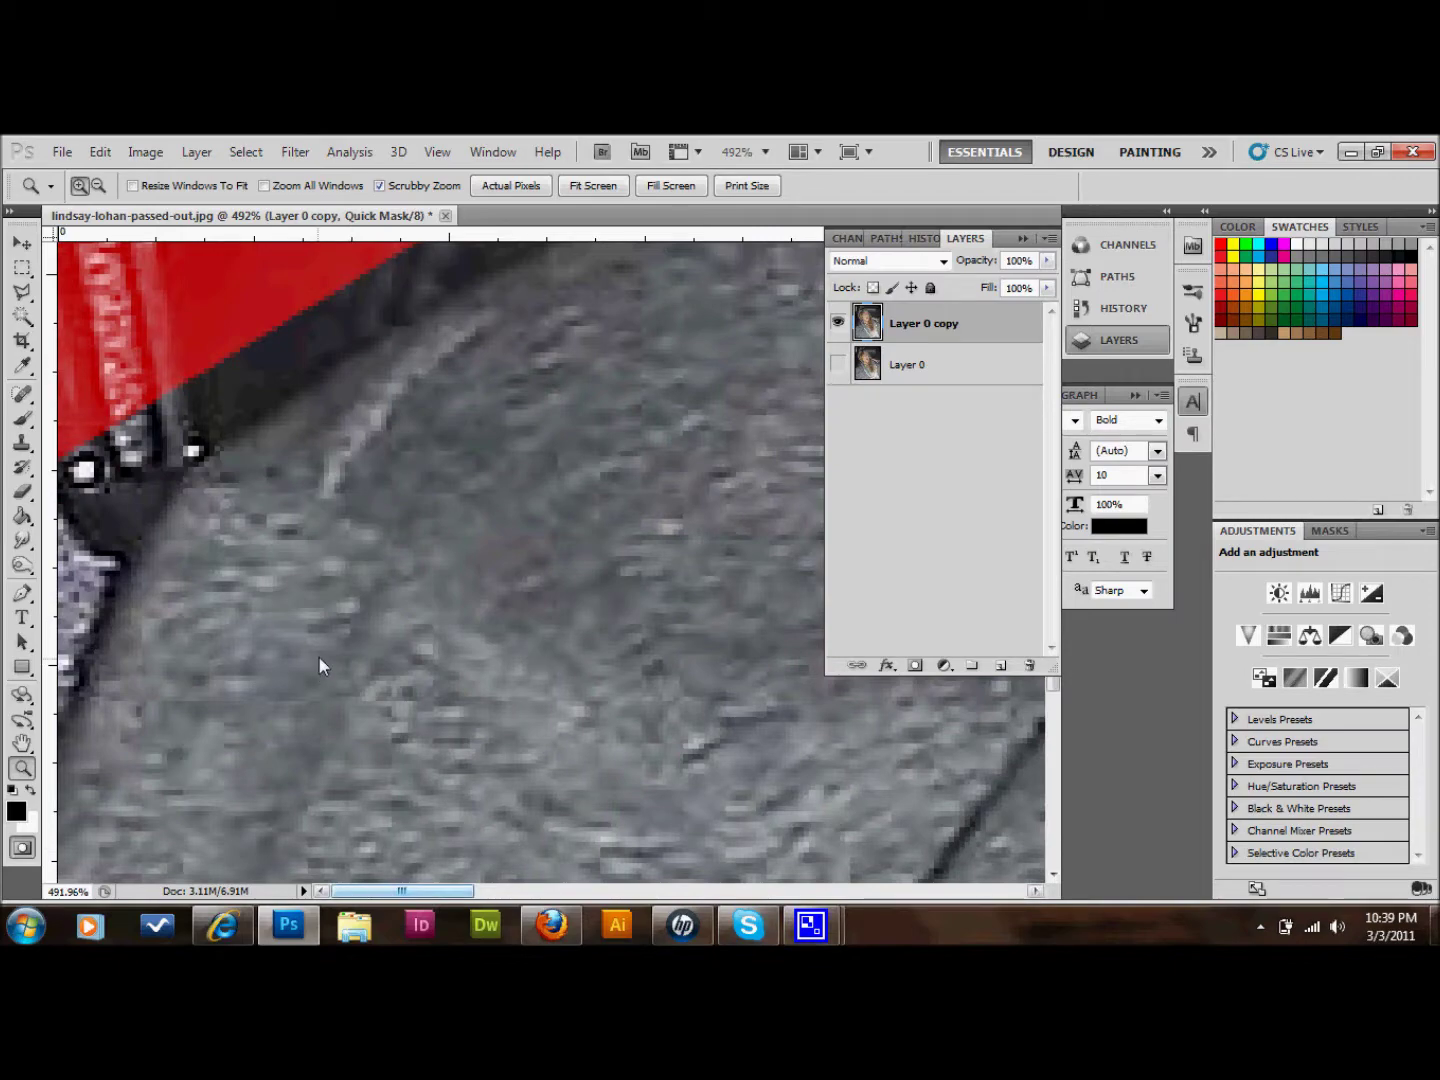
scroll(320, 656, "up", 1)
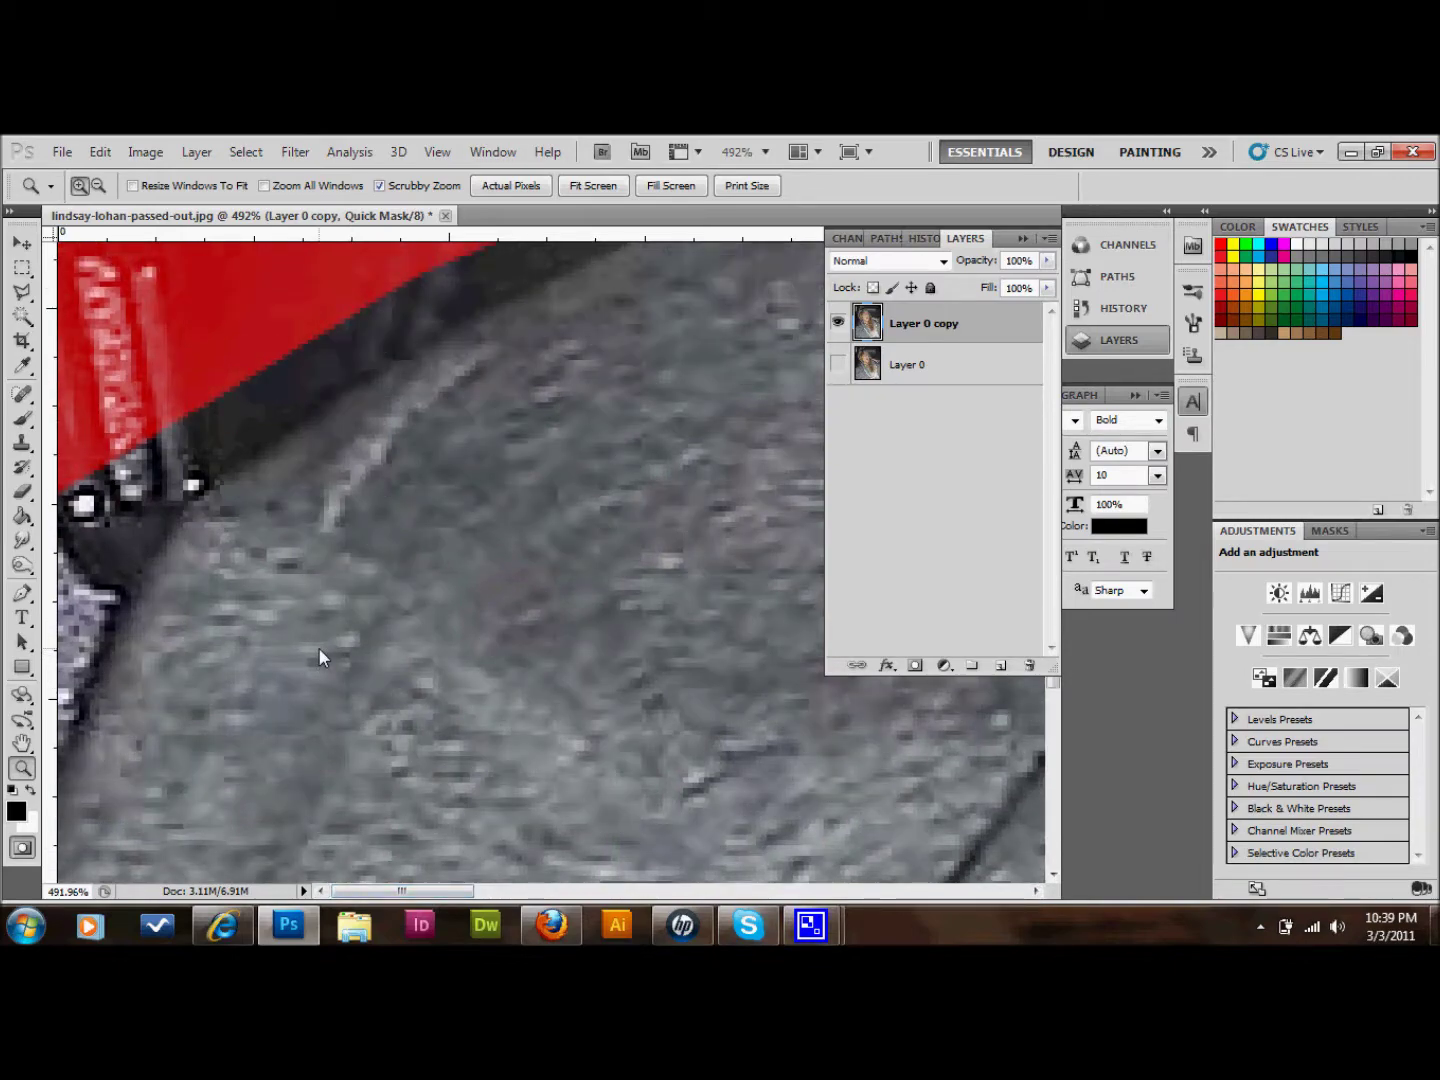
left_click(319, 647, "alt")
scroll(325, 648, "up", 1)
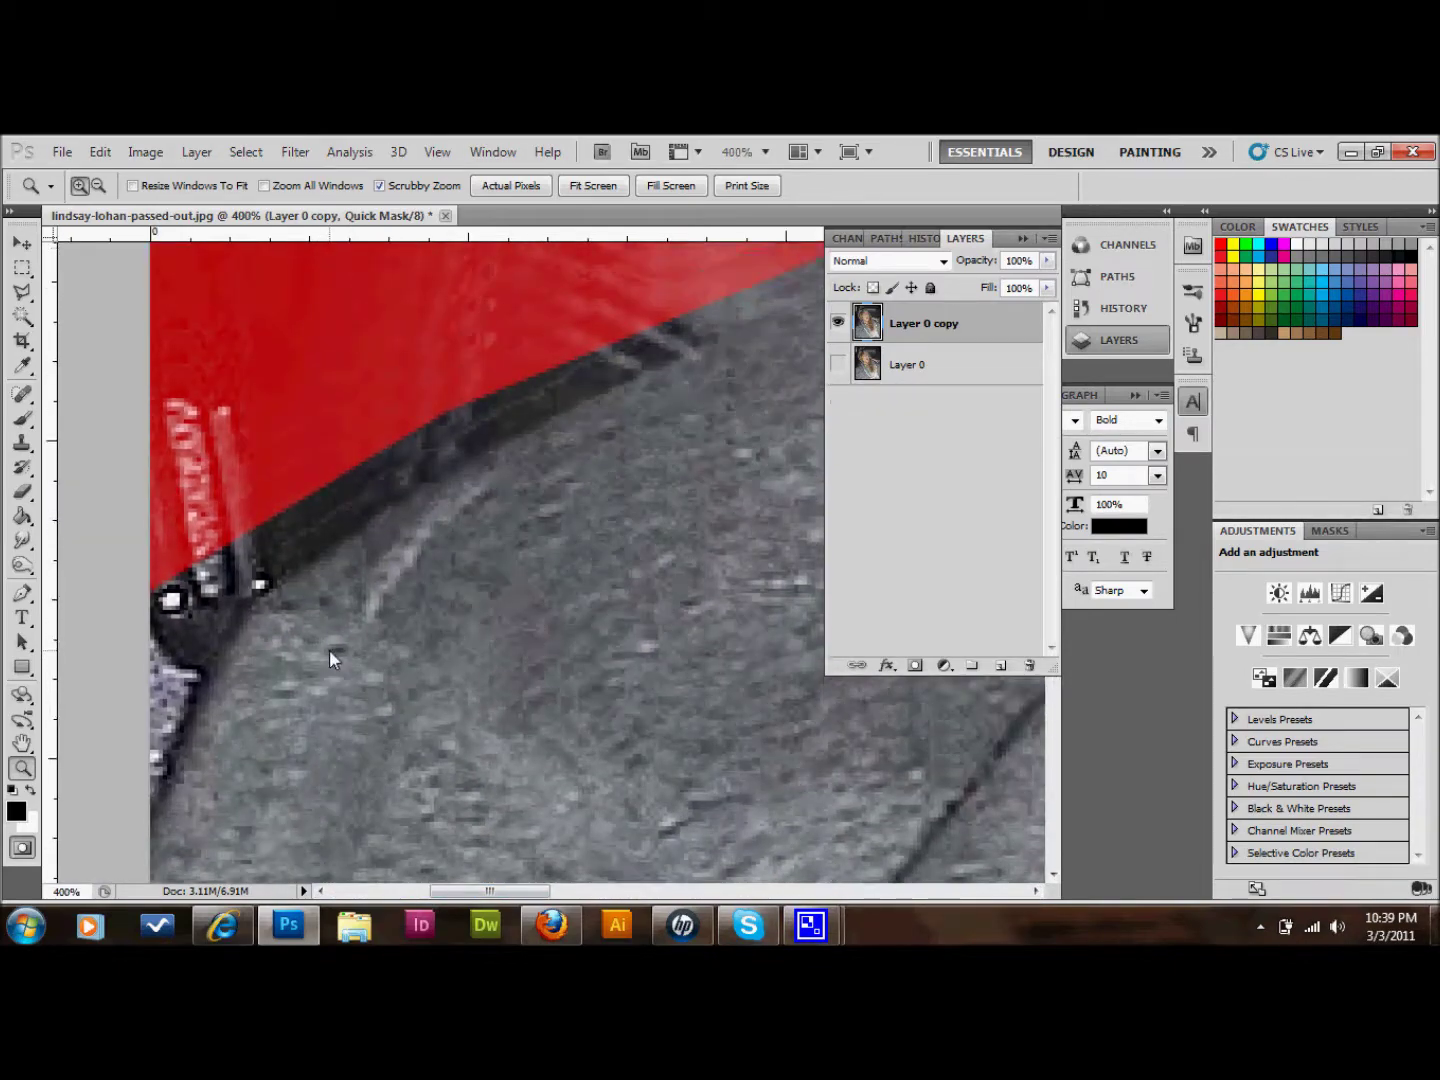
scroll(328, 649, "up", 2)
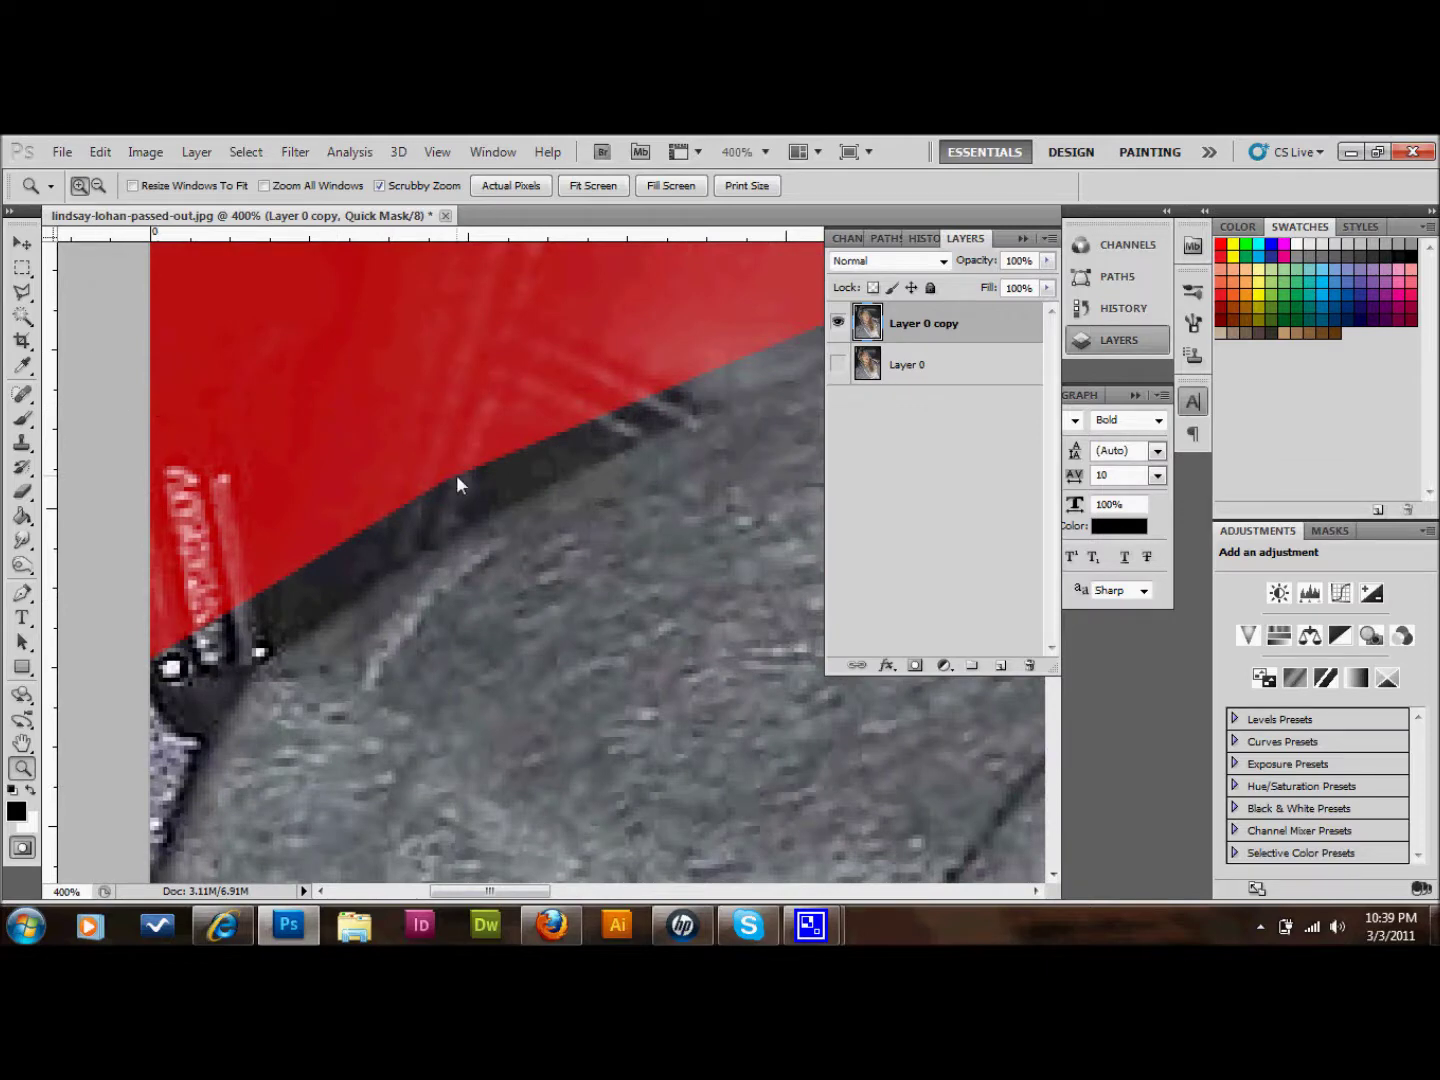
key("b")
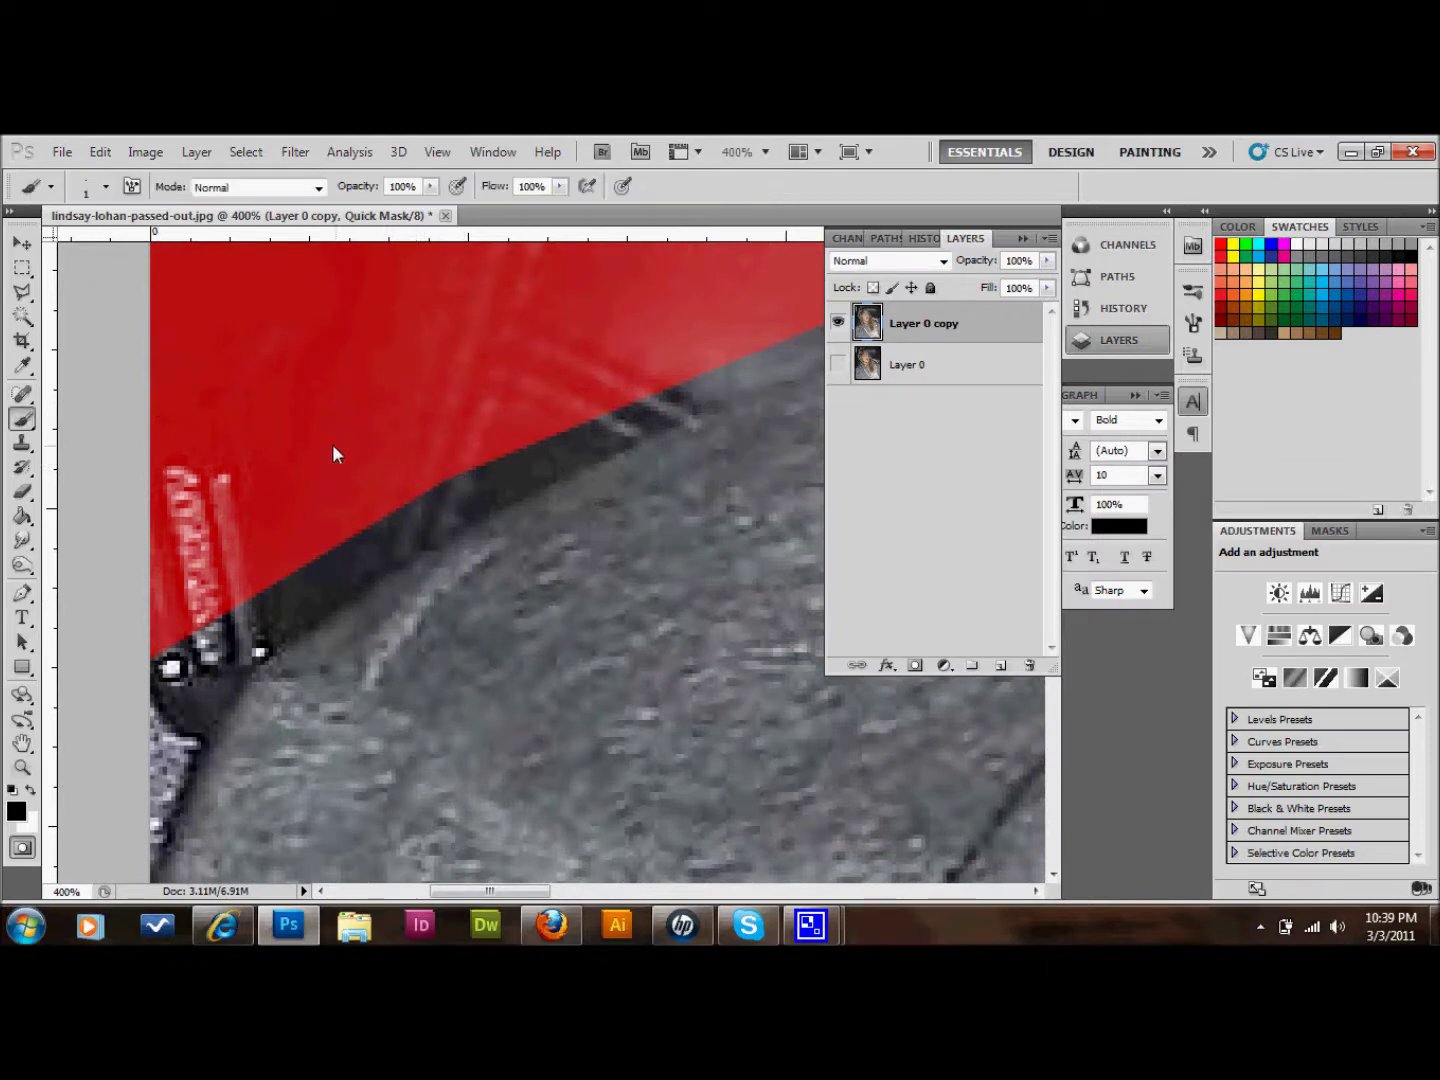
key("bracketright")
key("bracketright")
key("bracketright")
key("bracketright")
key("bracketright")
key("bracketright")
key("bracketright")
key("bracketright")
key("bracketright")
key("bracketright")
left_click(86, 186)
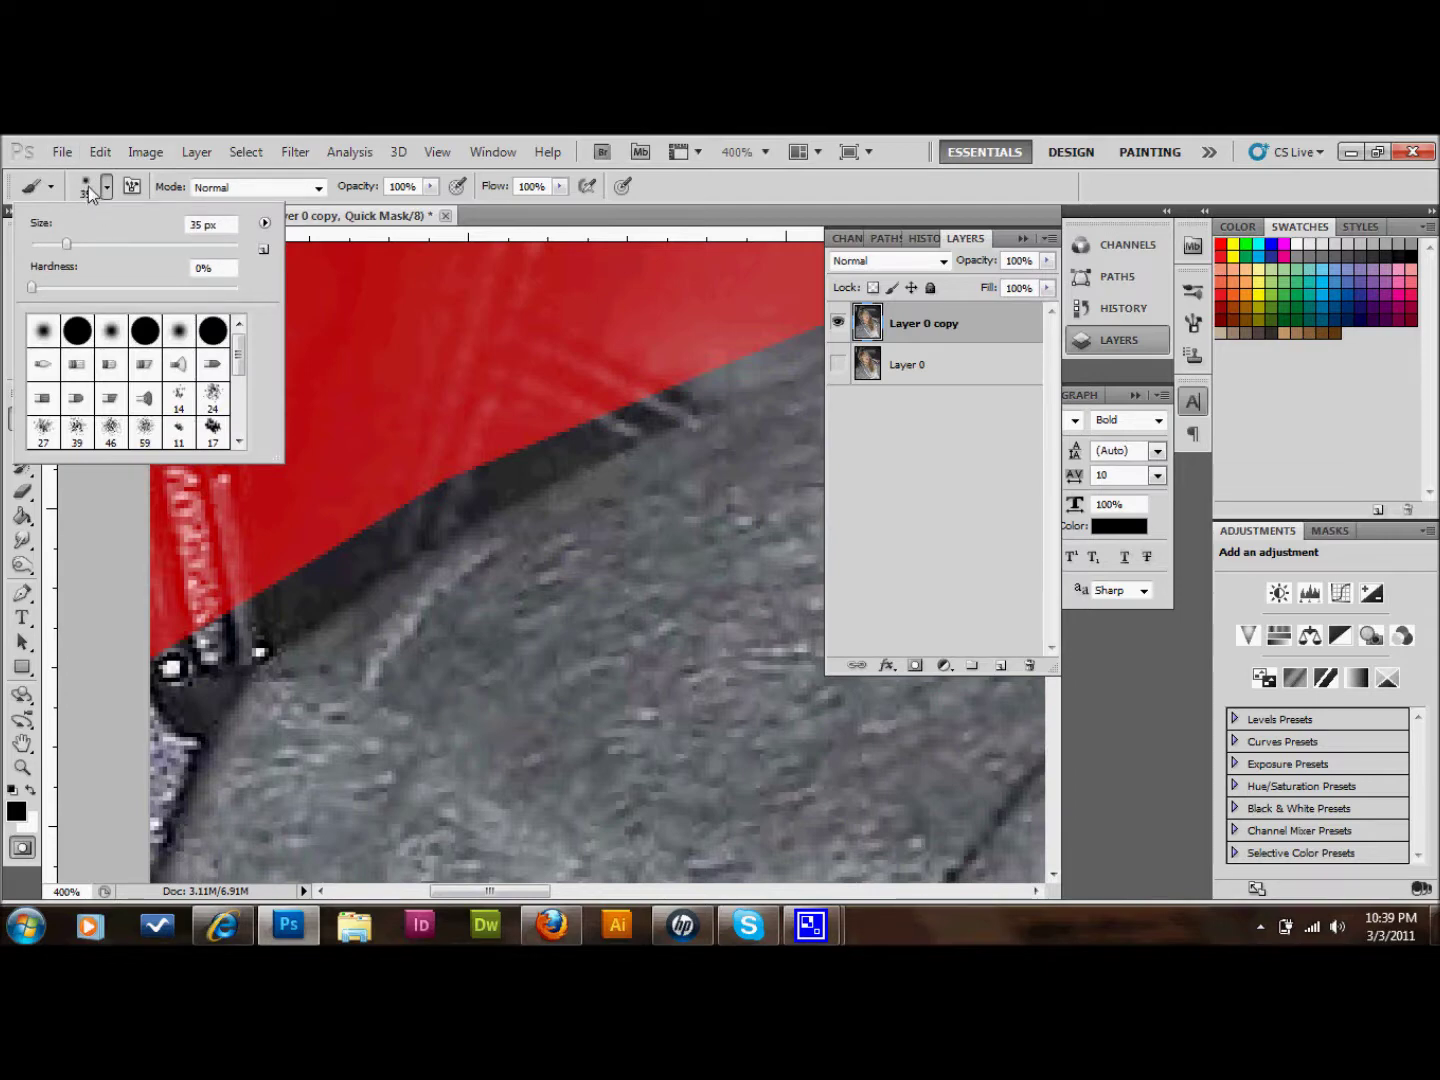
left_click_drag(159, 288, 212, 297)
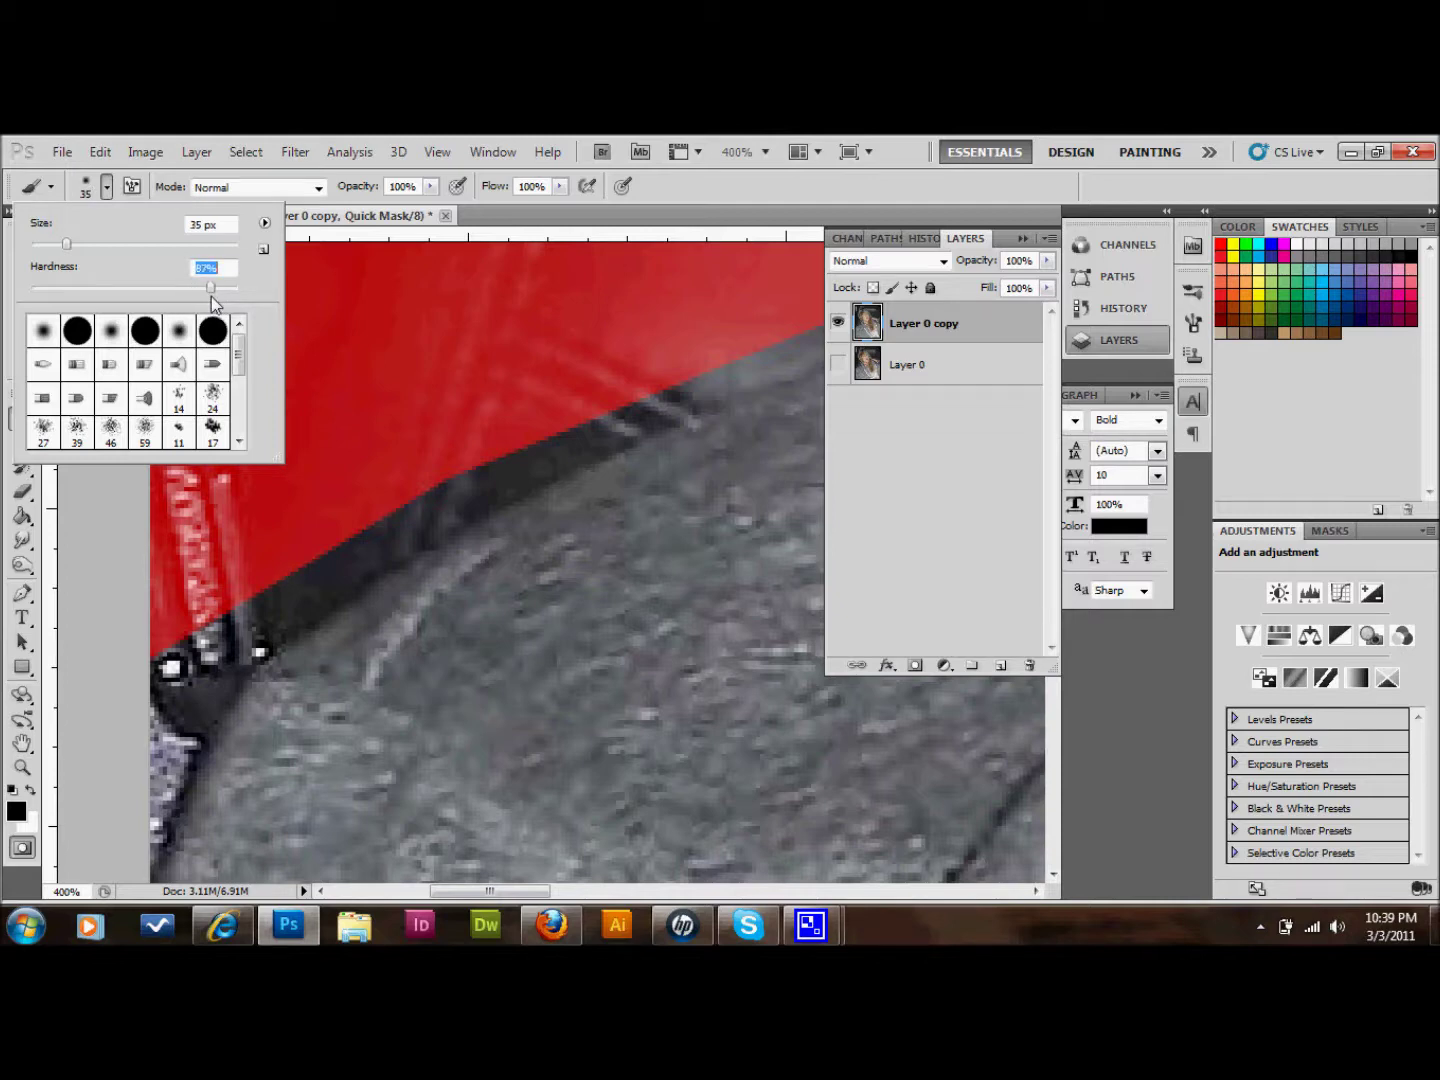
Step: Paint black on the mask along the jacket's left shoulder edge, from the image border to the base of the hood
left_click(232, 590)
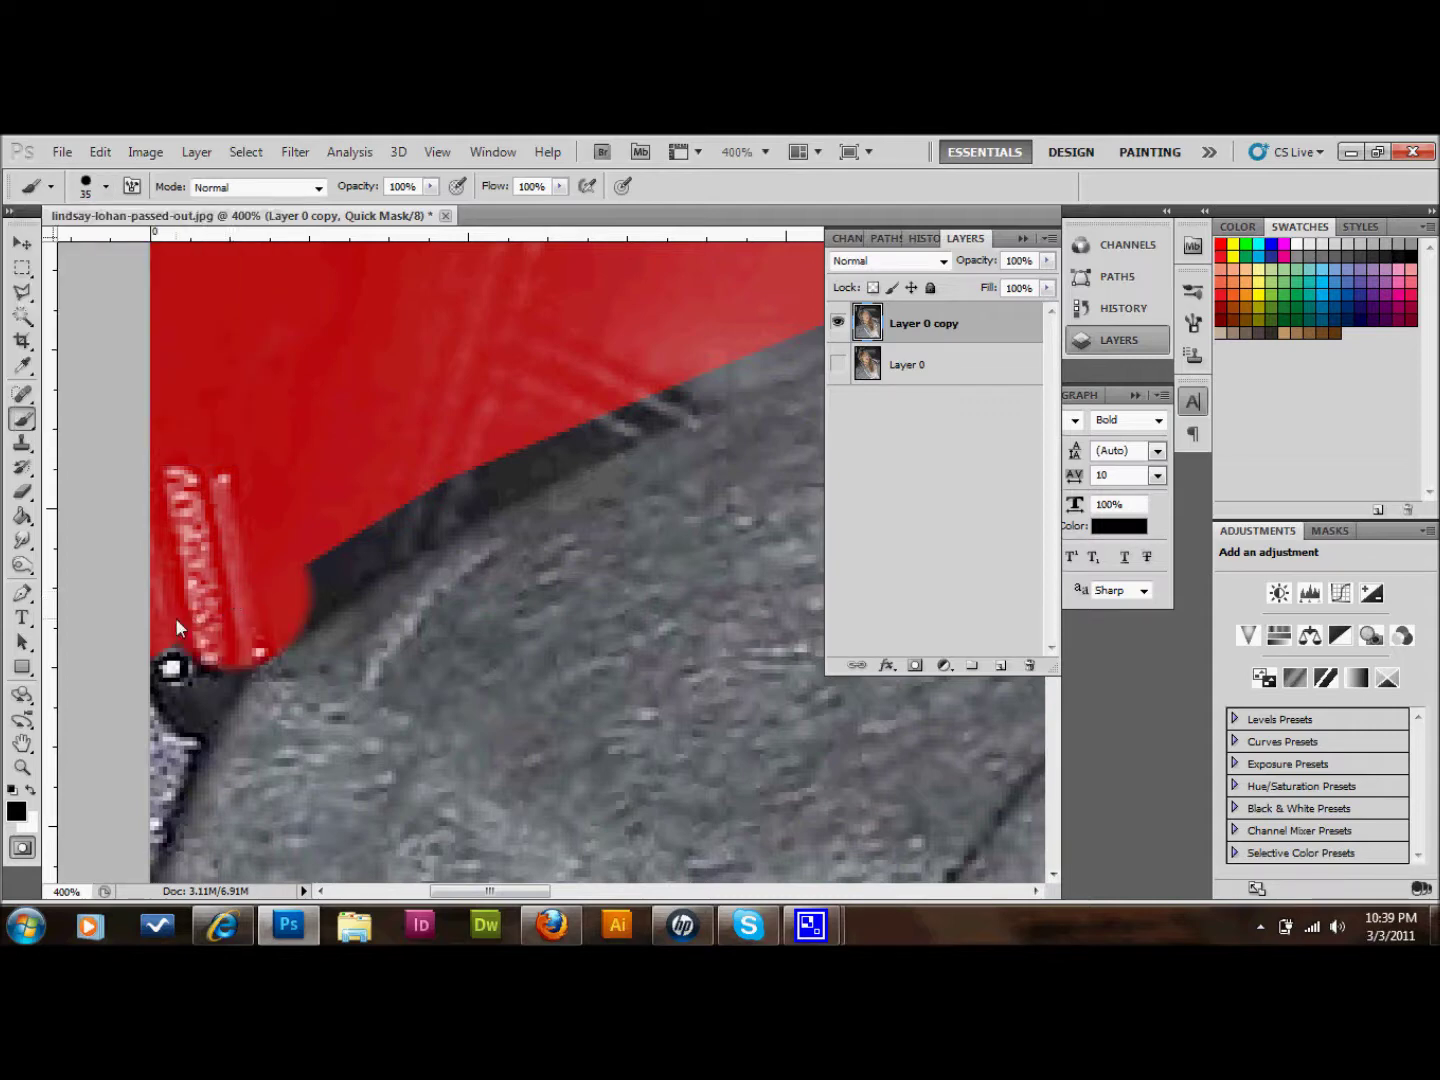
left_click_drag(222, 599, 96, 652)
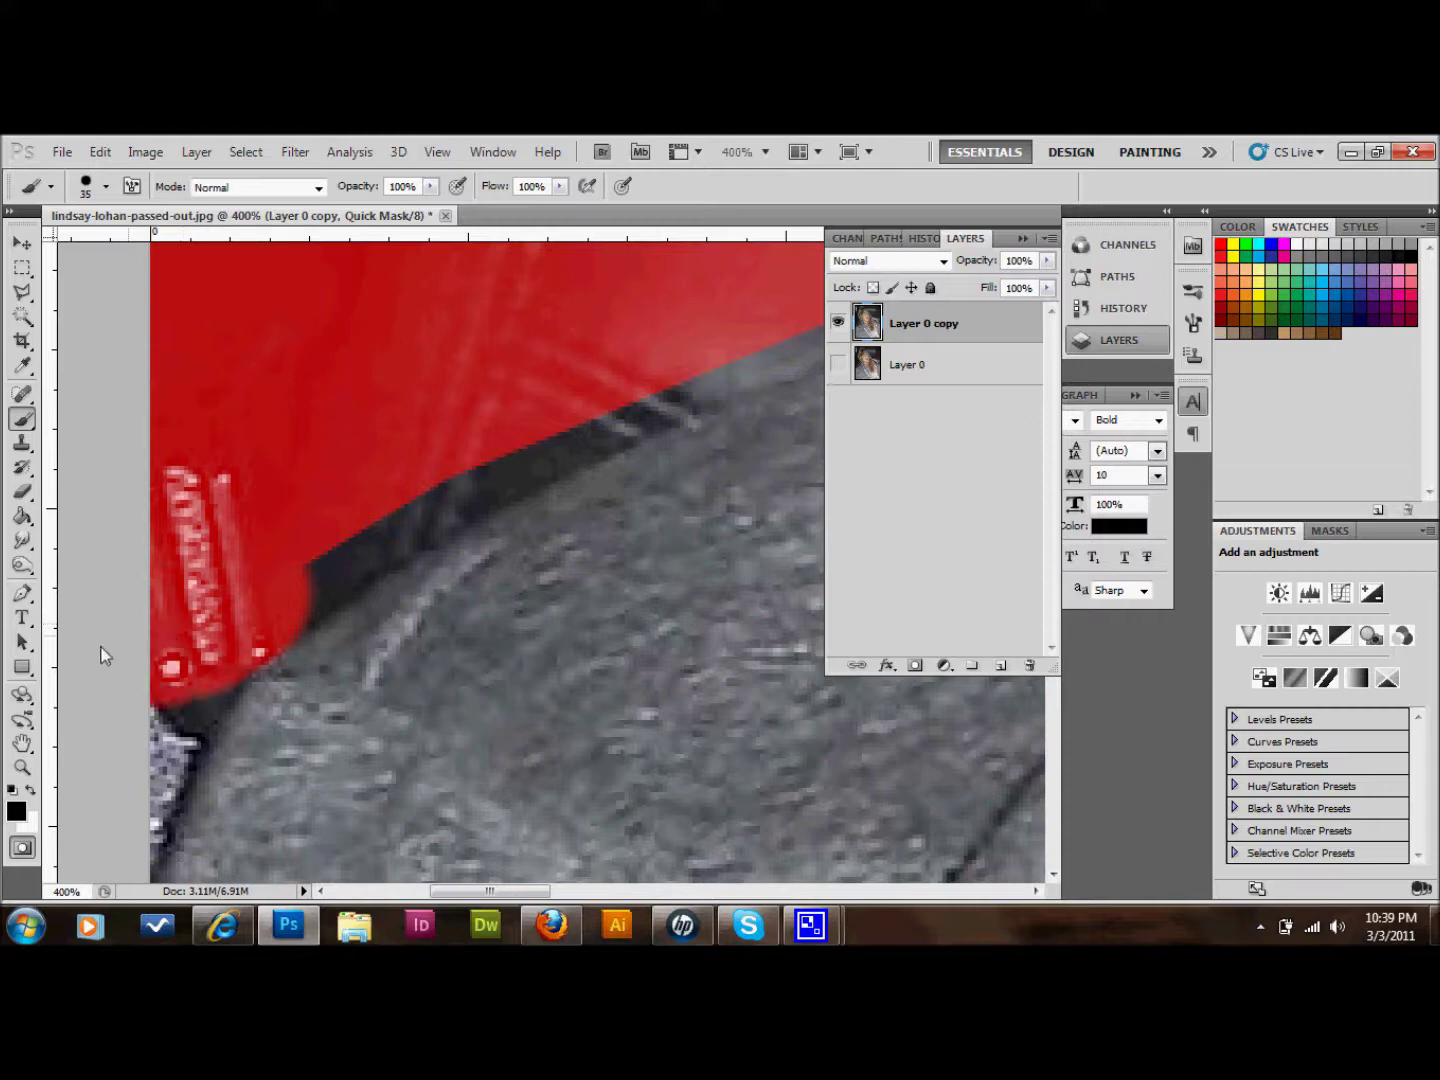
left_click(263, 571)
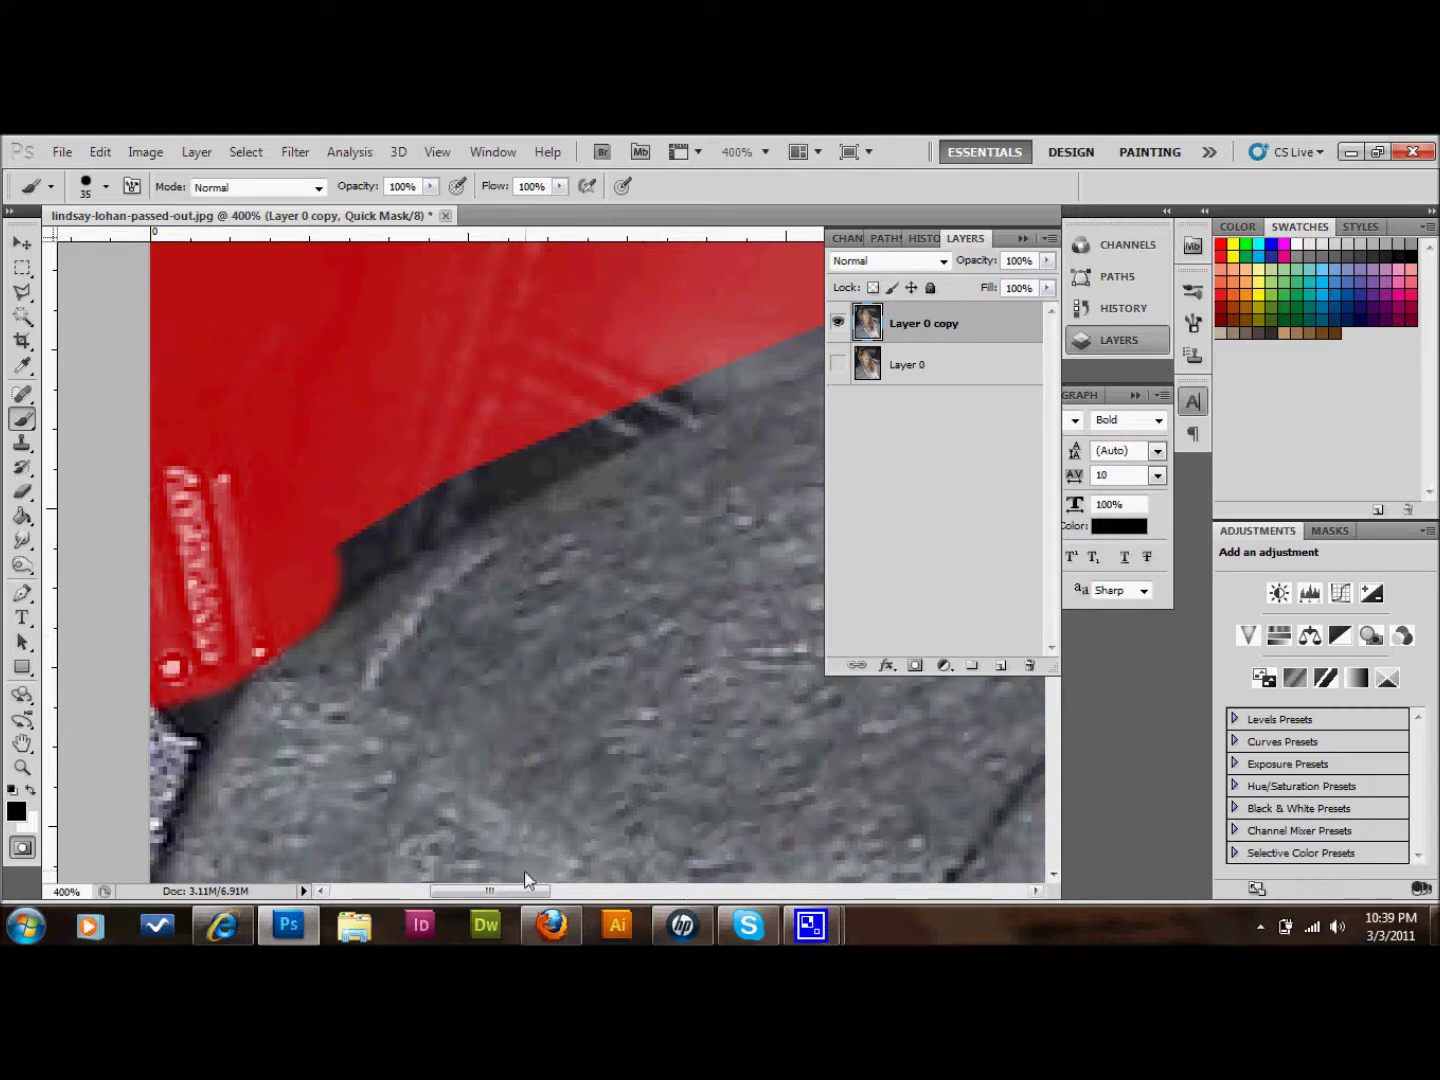
scroll(523, 855, "up", 3)
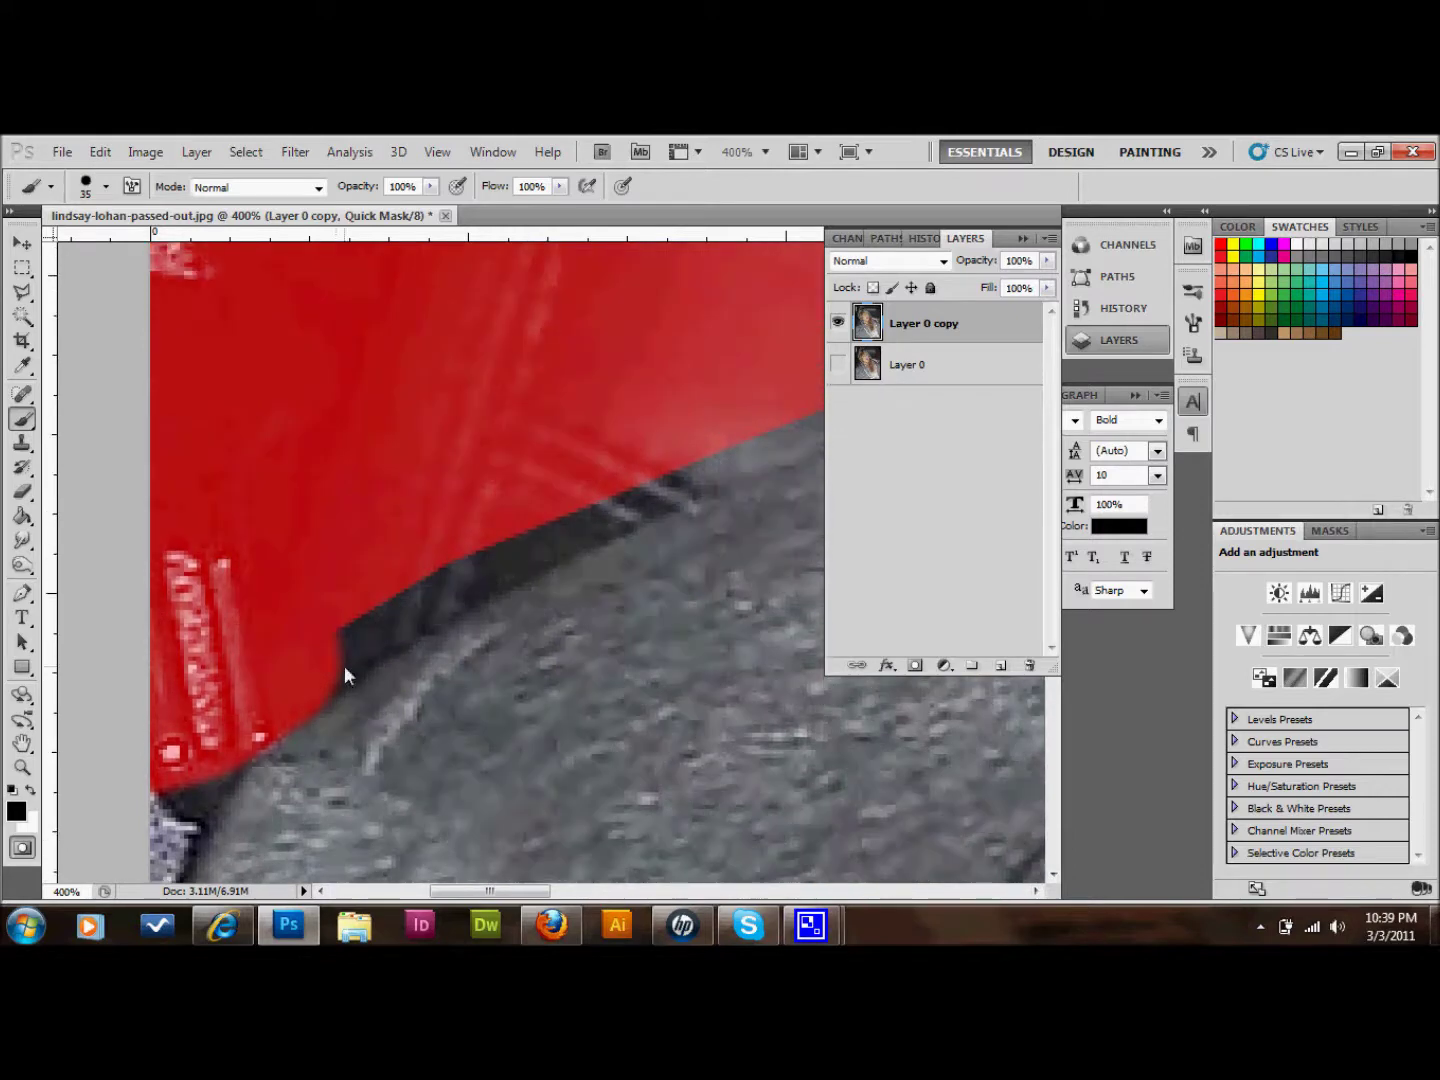
left_click(290, 638)
left_click(565, 489, "shift")
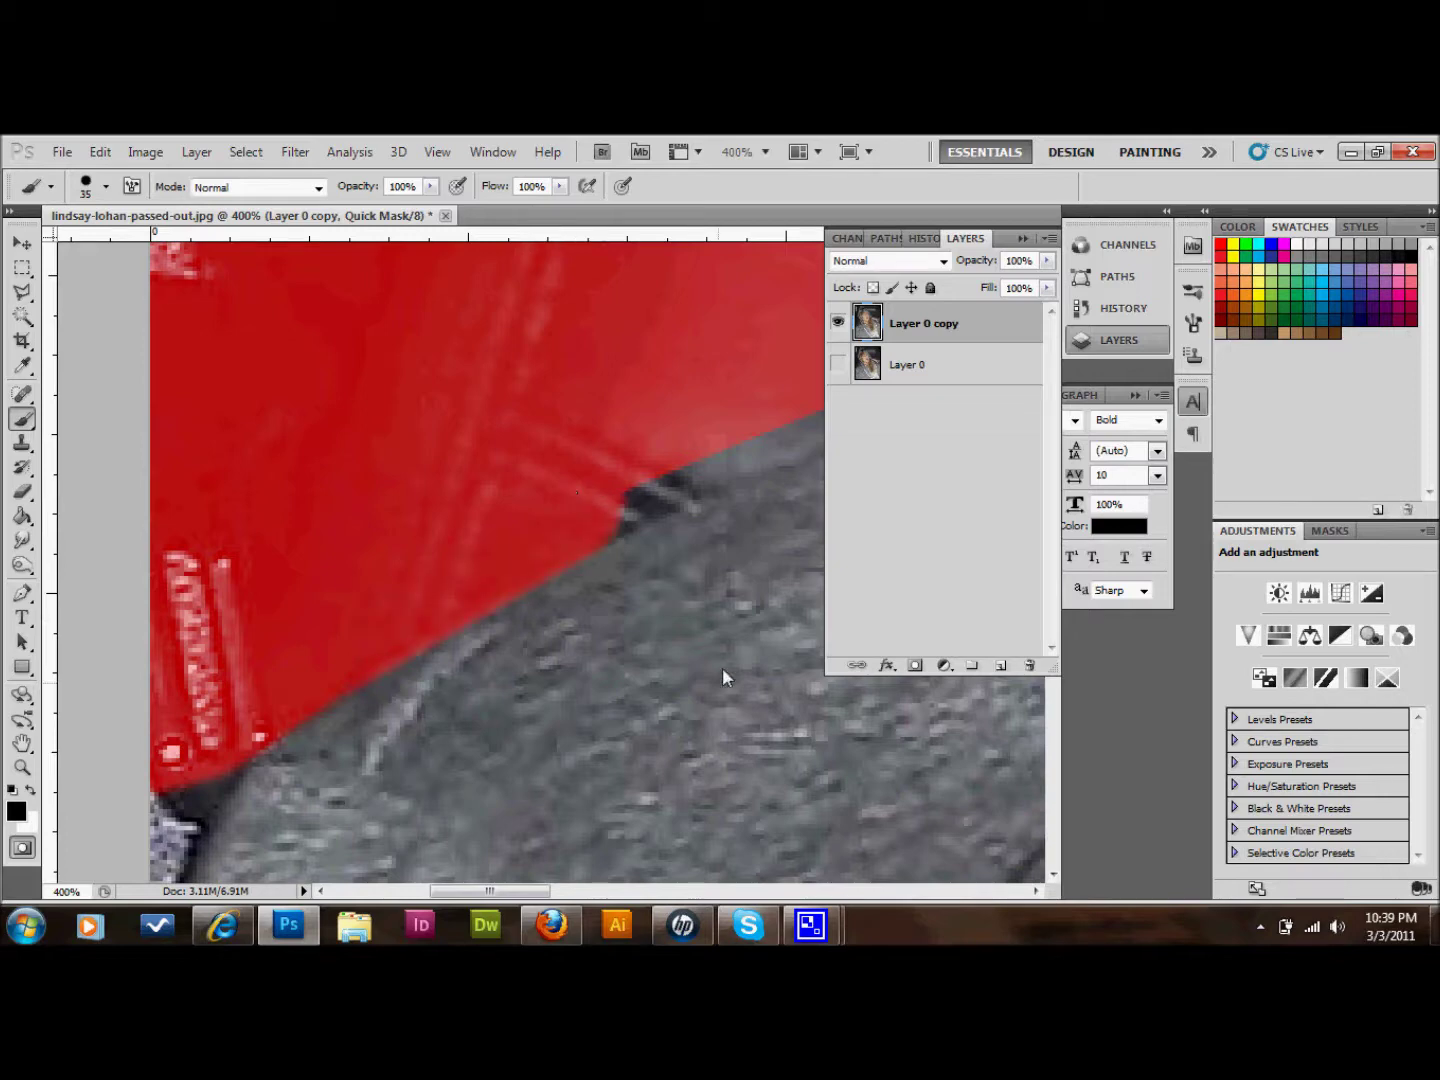
left_click_drag(491, 891, 543, 893)
scroll(539, 717, "up", 2)
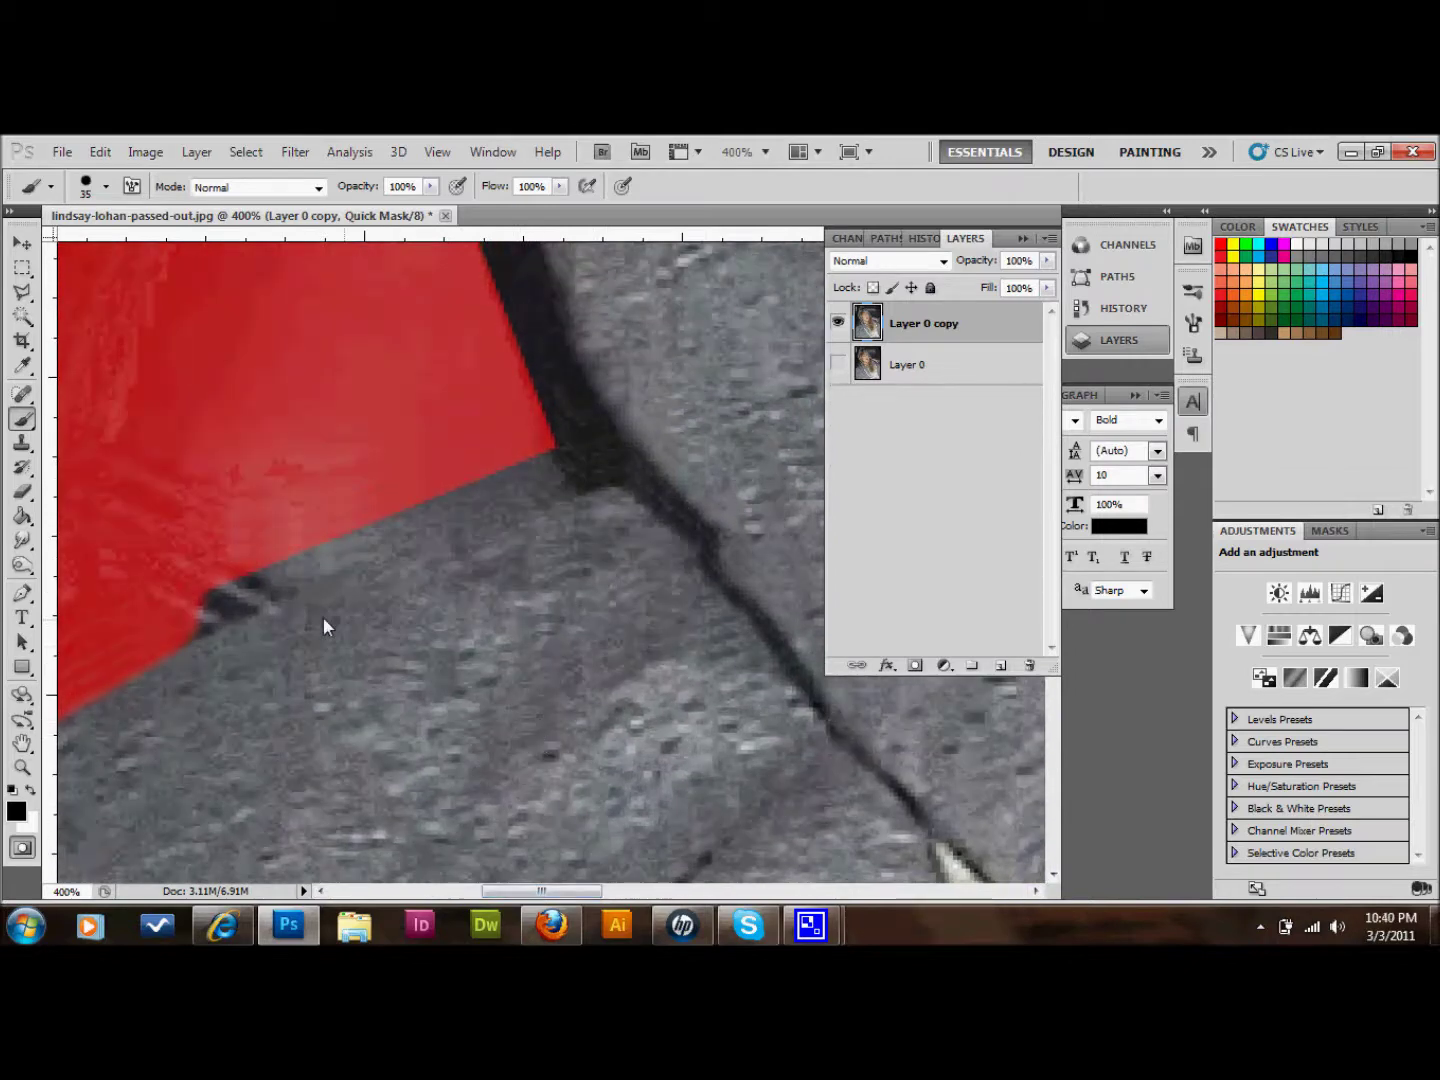
left_click(410, 473, "shift")
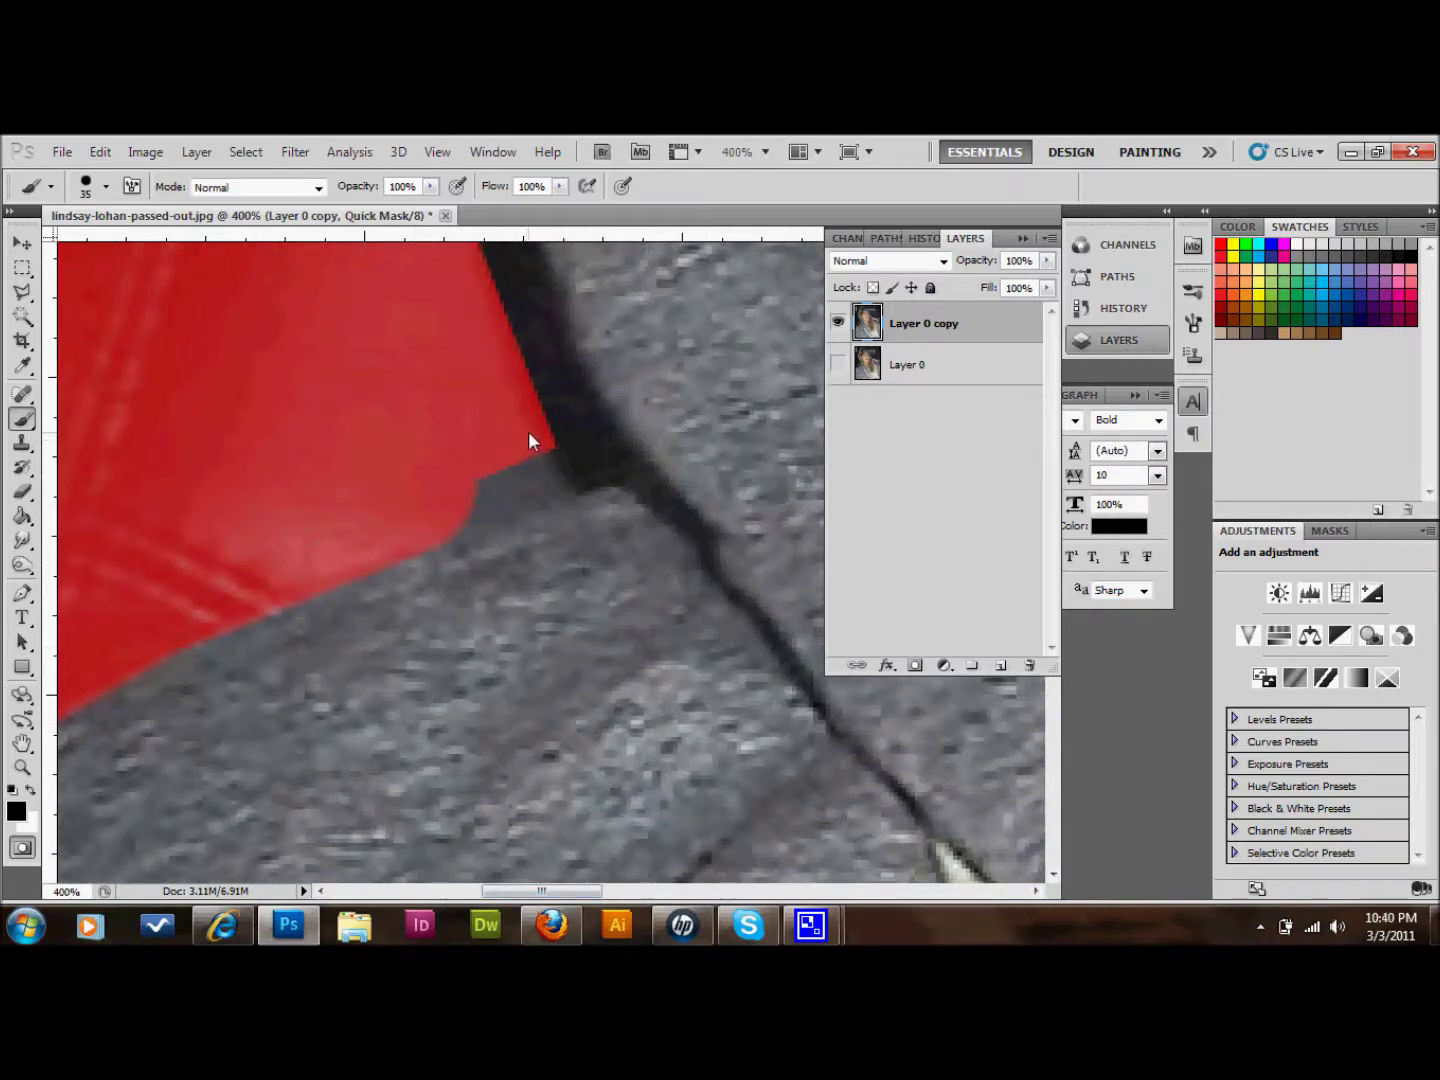
left_click(533, 429, "shift")
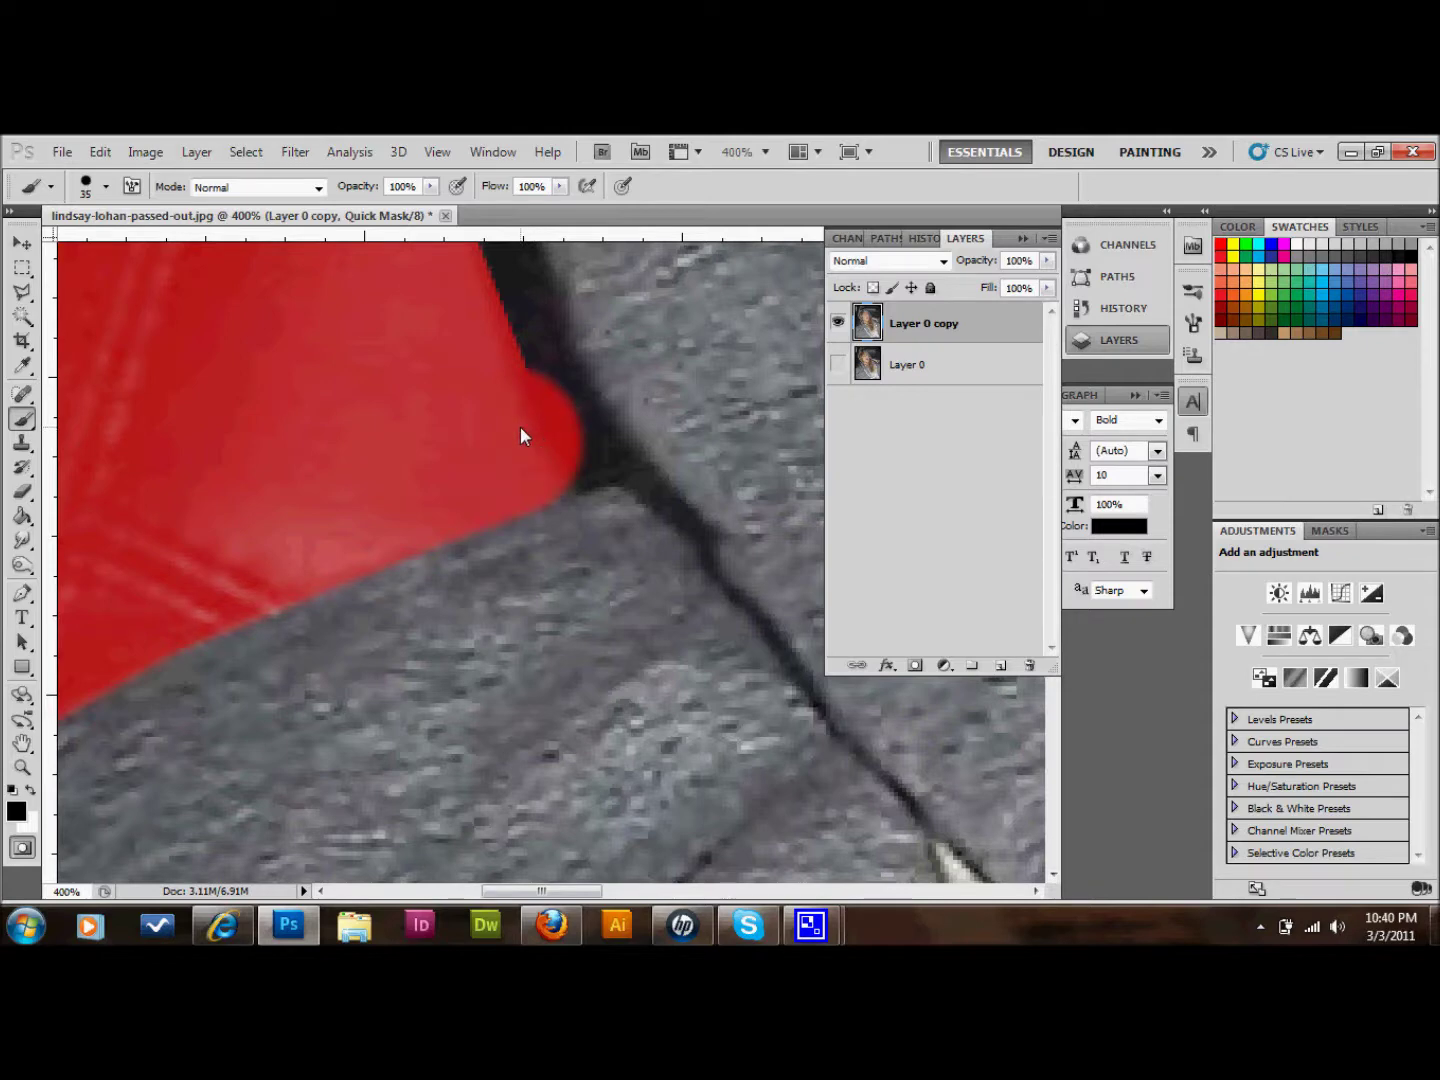
Step: Reduce the brush to 8 px and mask the dark corner where the shoulder meets the hood
key("bracketleft")
key("bracketleft")
key("bracketleft")
key("bracketleft")
key("bracketleft")
key("bracketleft")
key("bracketleft")
left_click_drag(607, 462, 598, 427)
key("ctrl+z")
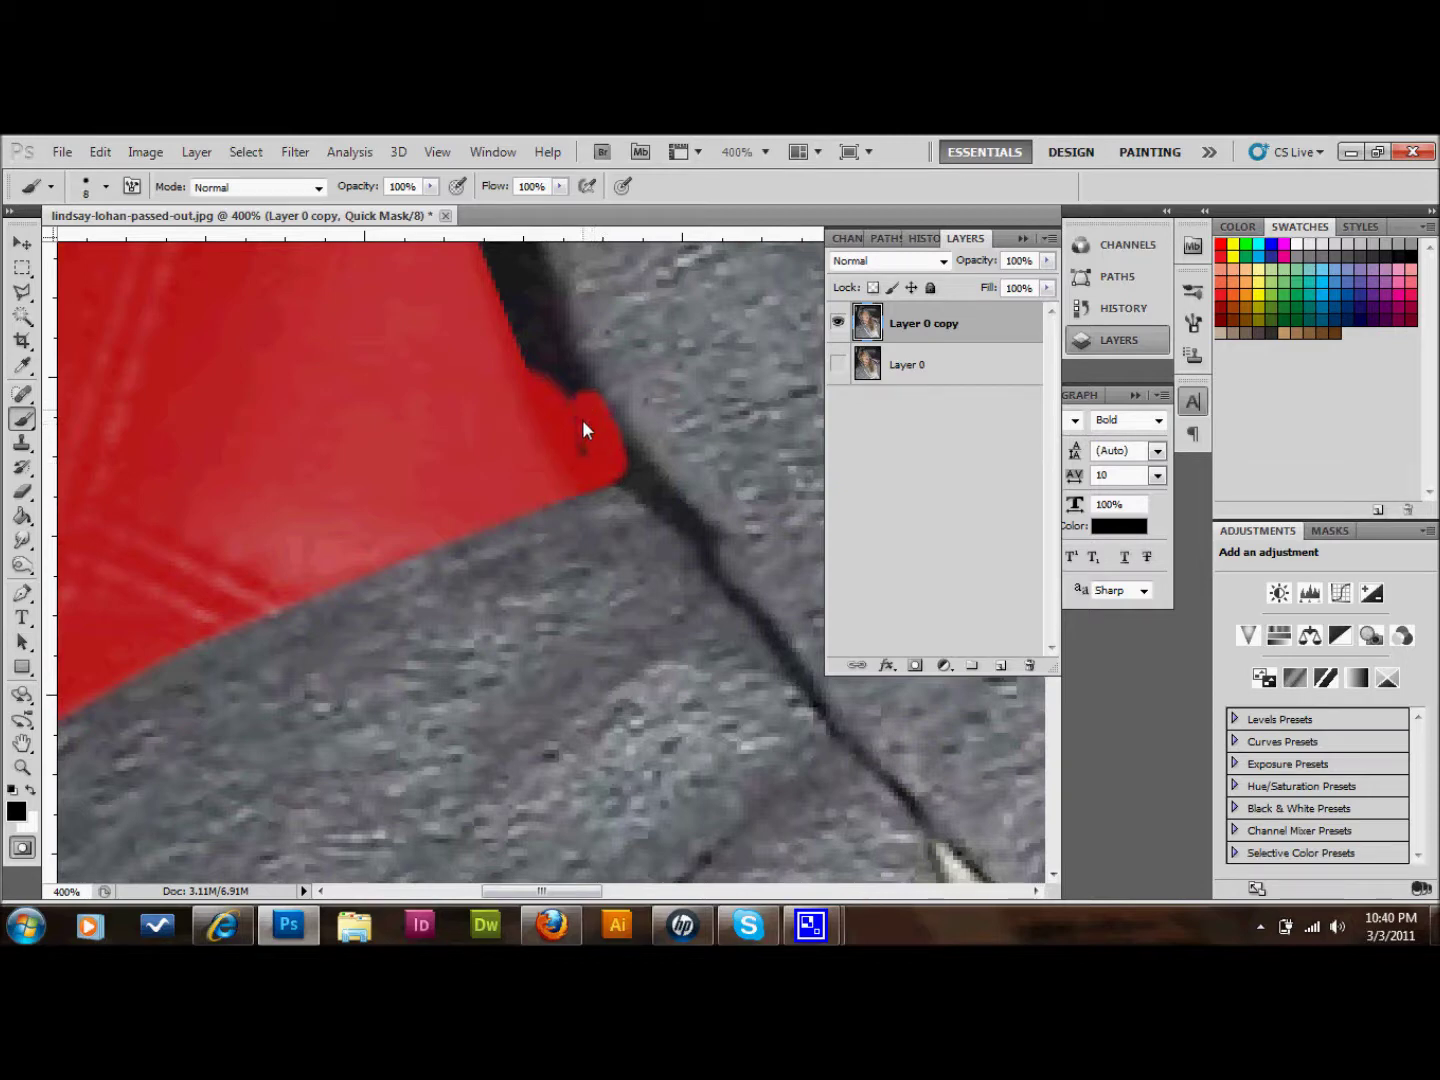
Step: Enlarge the brush to 25 px and mask the dark strip along the lower outer edge of the hood's left side
scroll(552, 486, "up", 5)
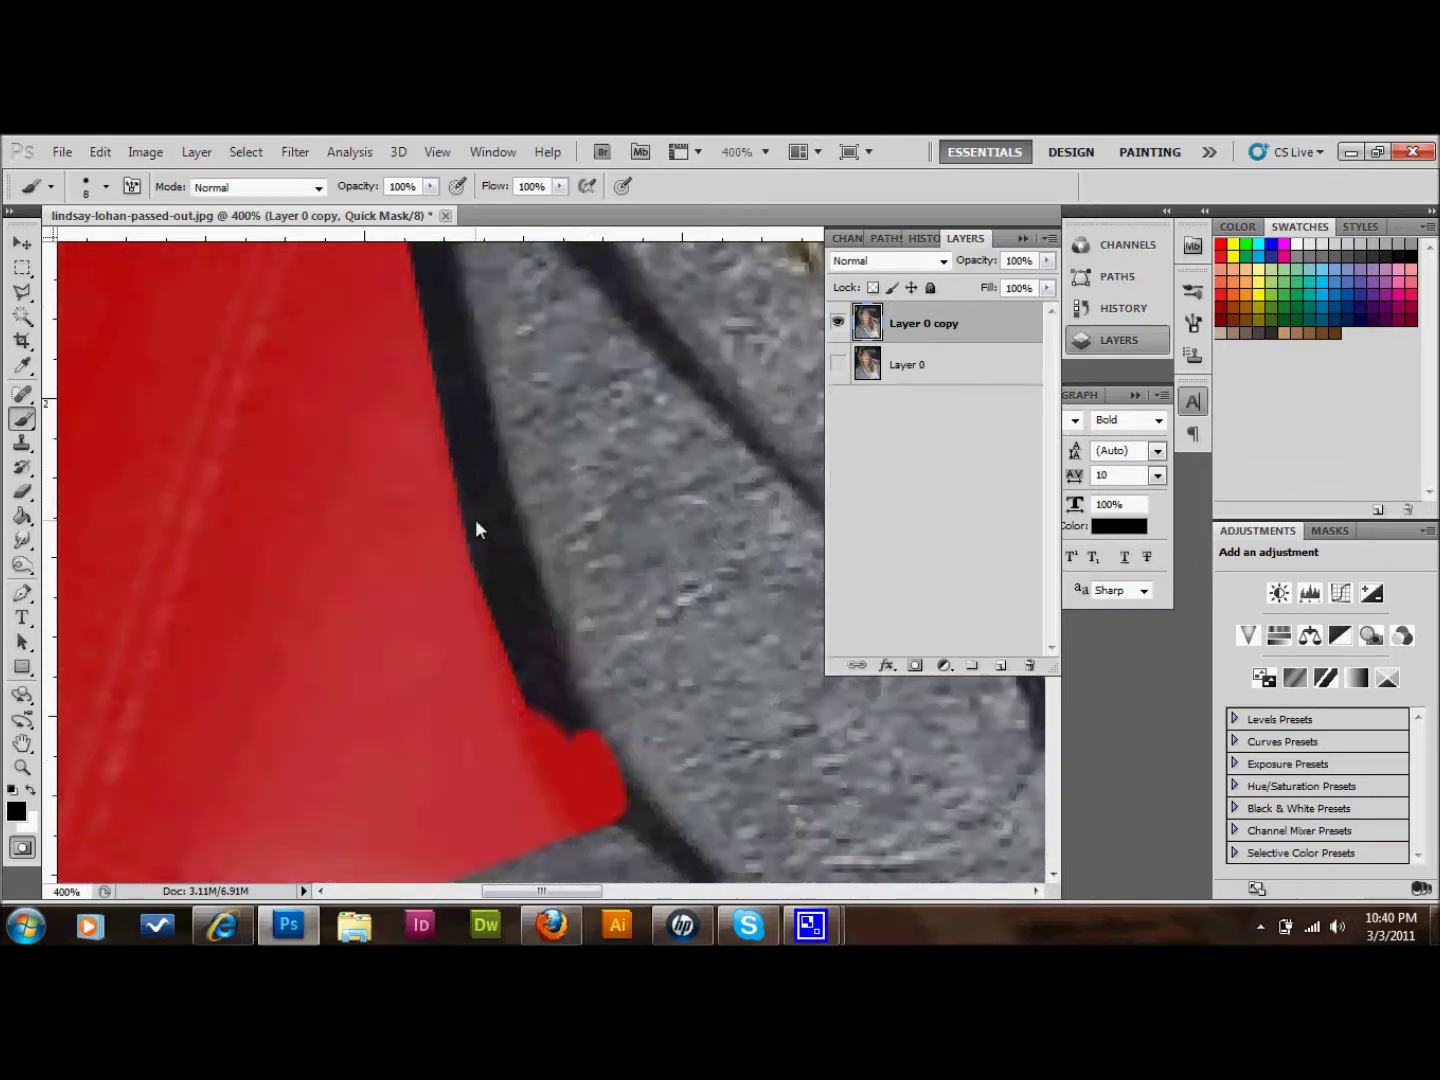
key("bracketright")
key("bracketright")
key("bracketright")
key("bracketright")
key("bracketright")
left_click(535, 738)
left_click(468, 523)
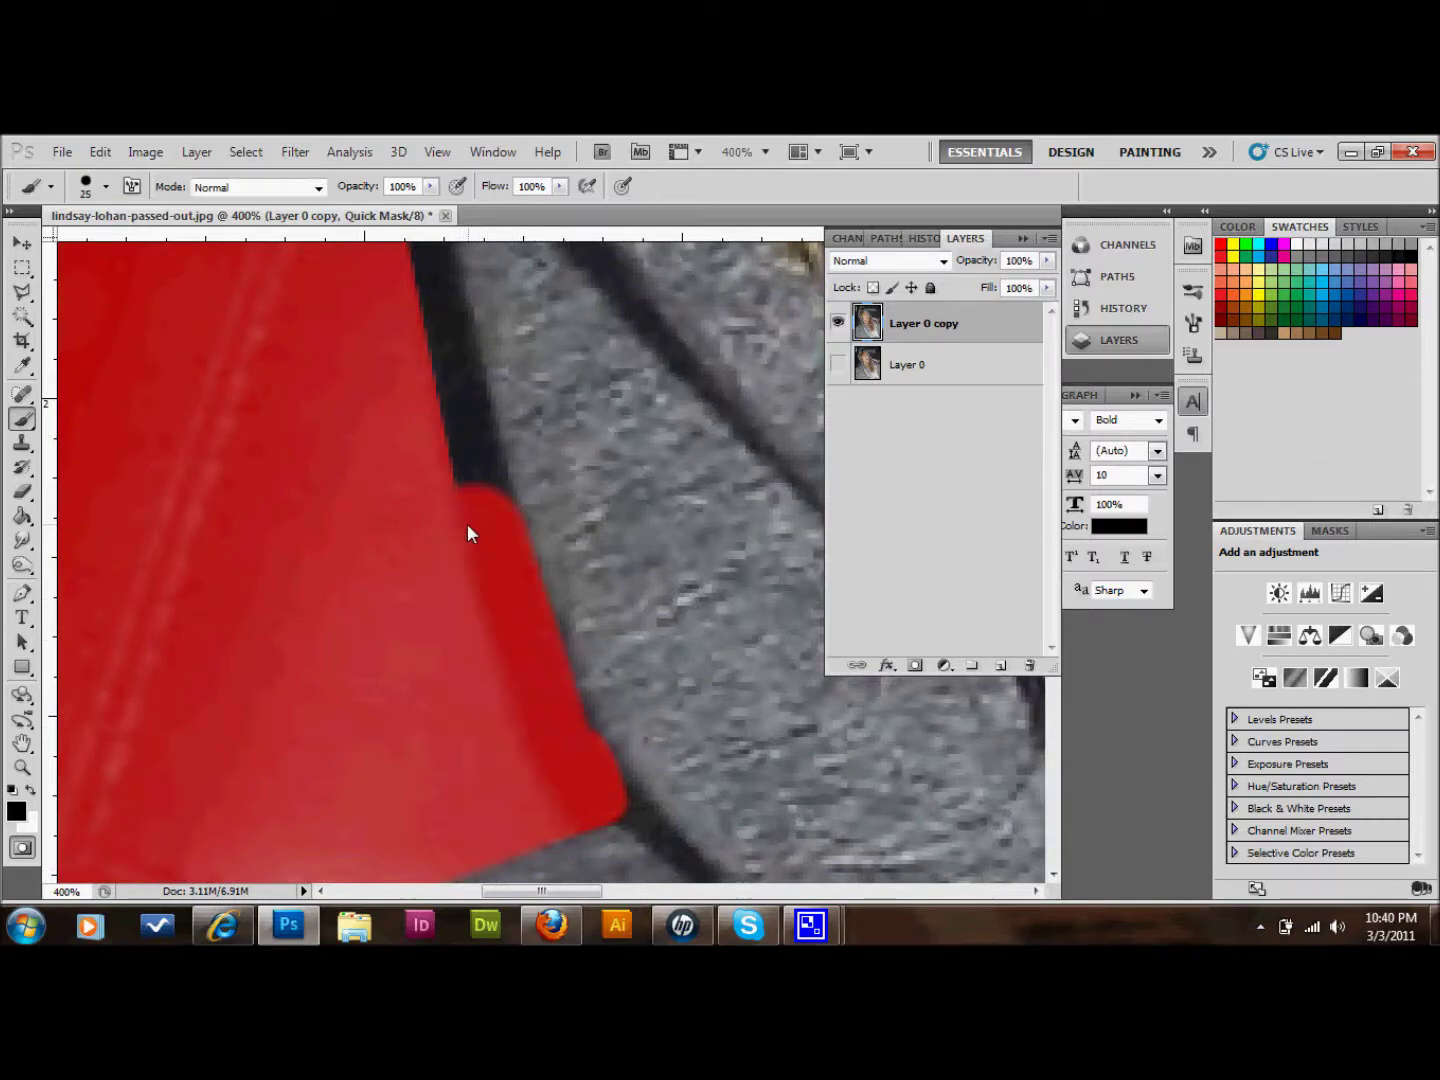
scroll(449, 570, "up", 3)
left_click(425, 508)
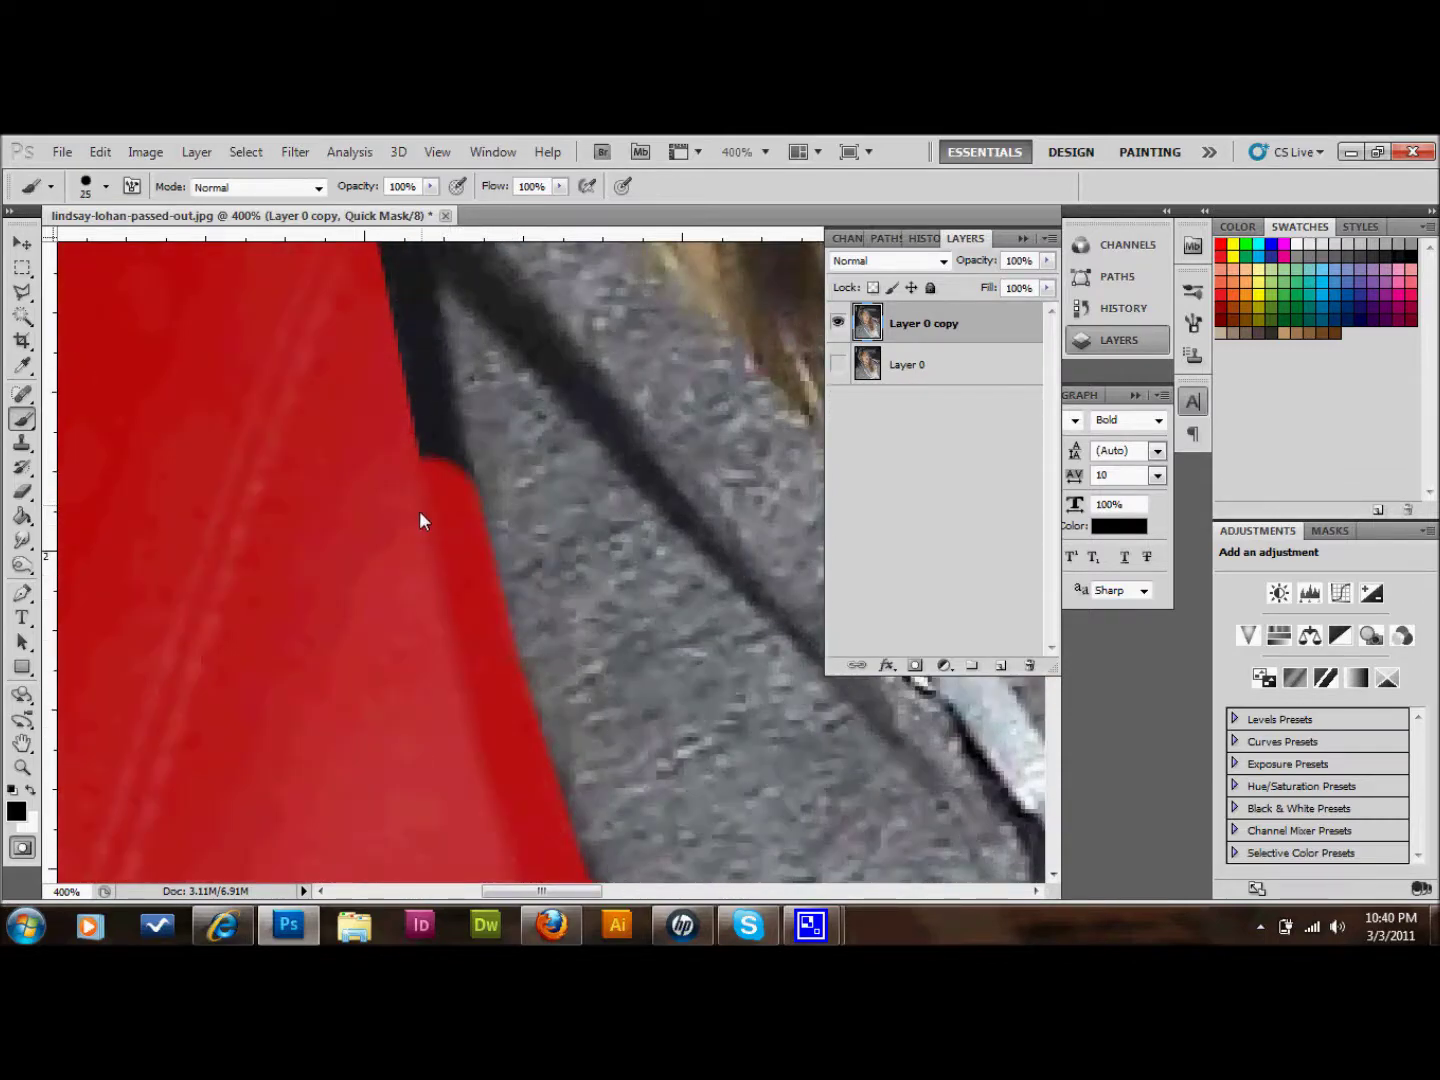
scroll(424, 502, "up", 3)
left_click(389, 437)
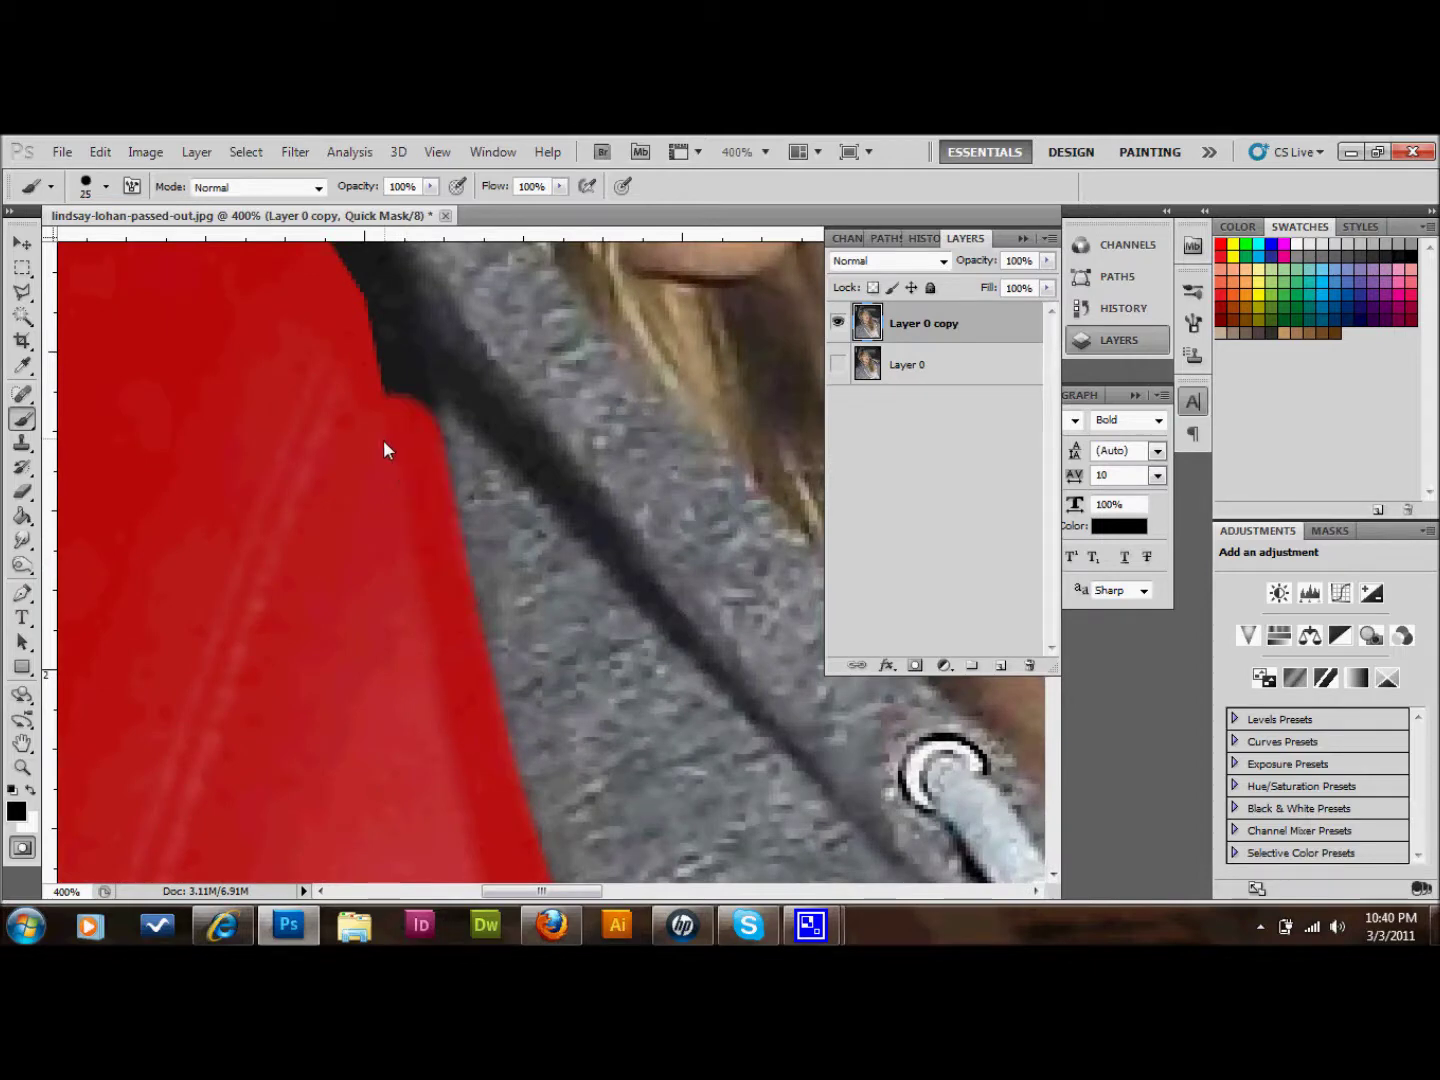
Step: Mask the dark strip along the hood's left outer edge, from beside the ear up past the hair
scroll(385, 437, "up", 3)
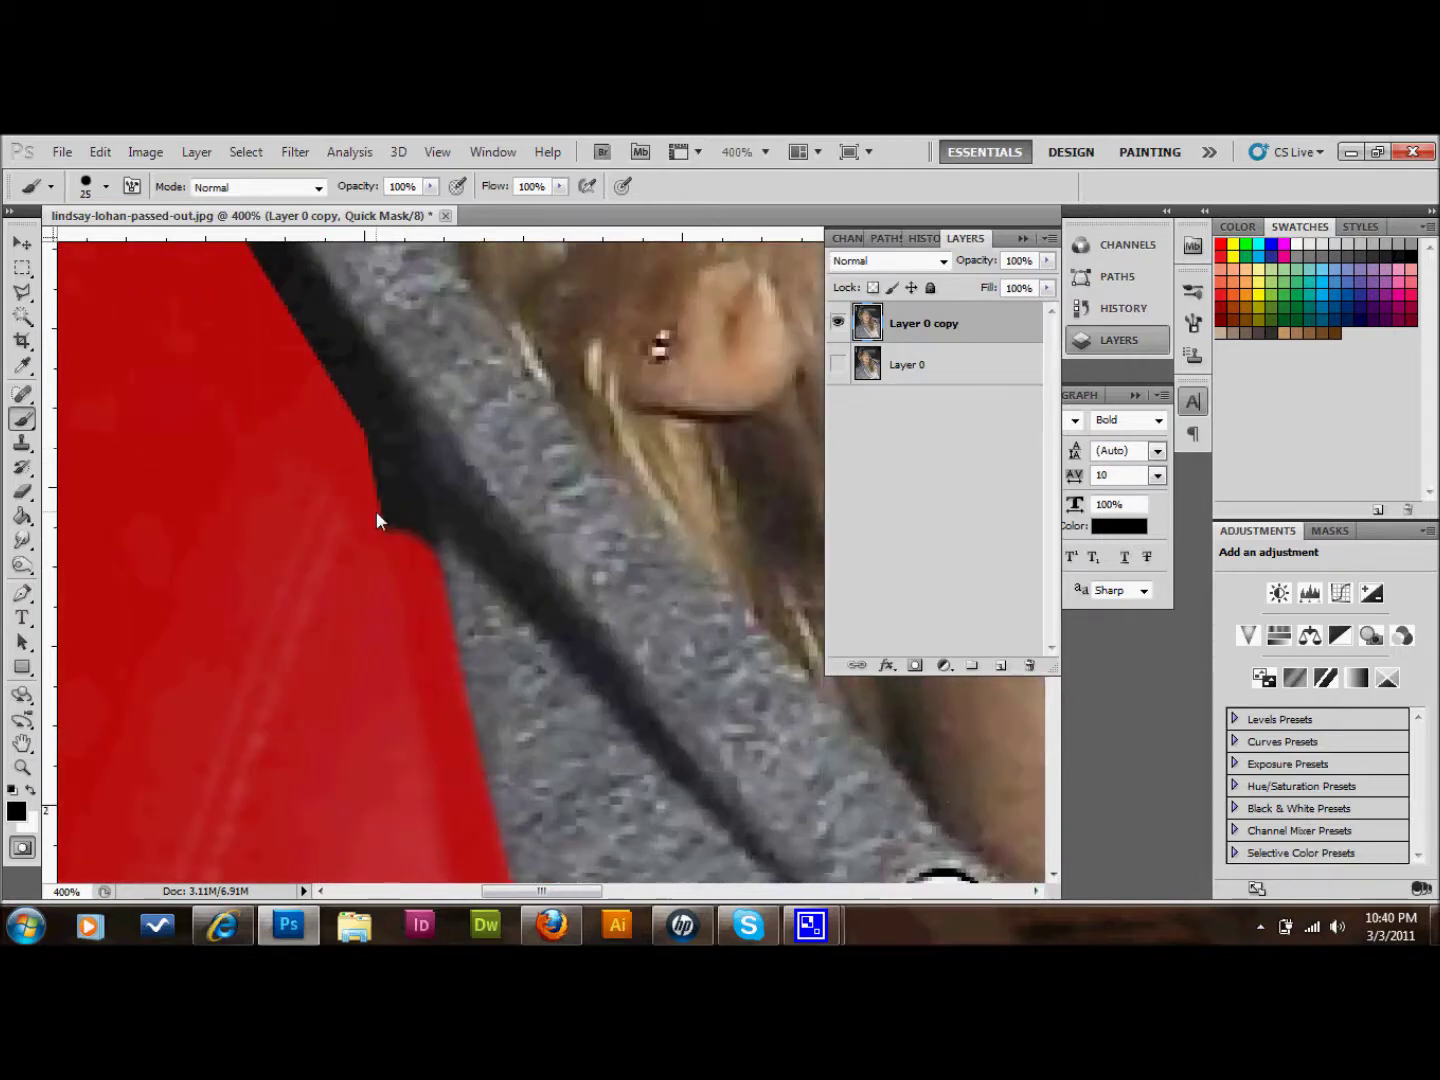
left_click(370, 433)
scroll(358, 610, "up", 3)
scroll(350, 606, "up", 3)
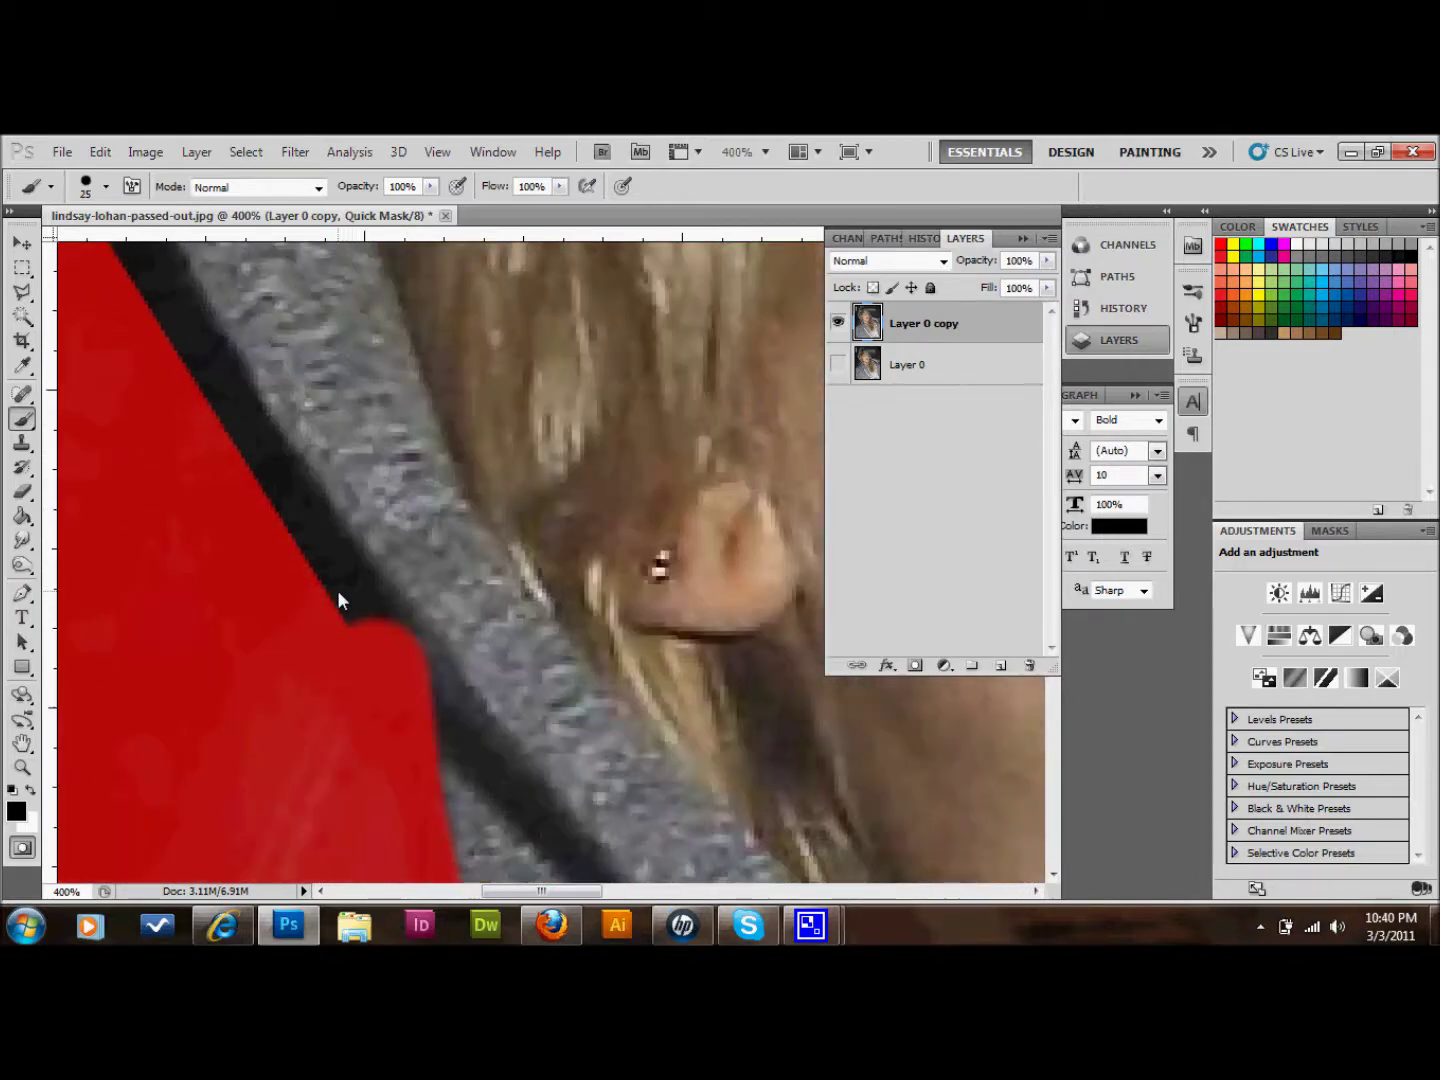
left_click(249, 487)
scroll(262, 590, "up", 2)
scroll(262, 591, "up", 5)
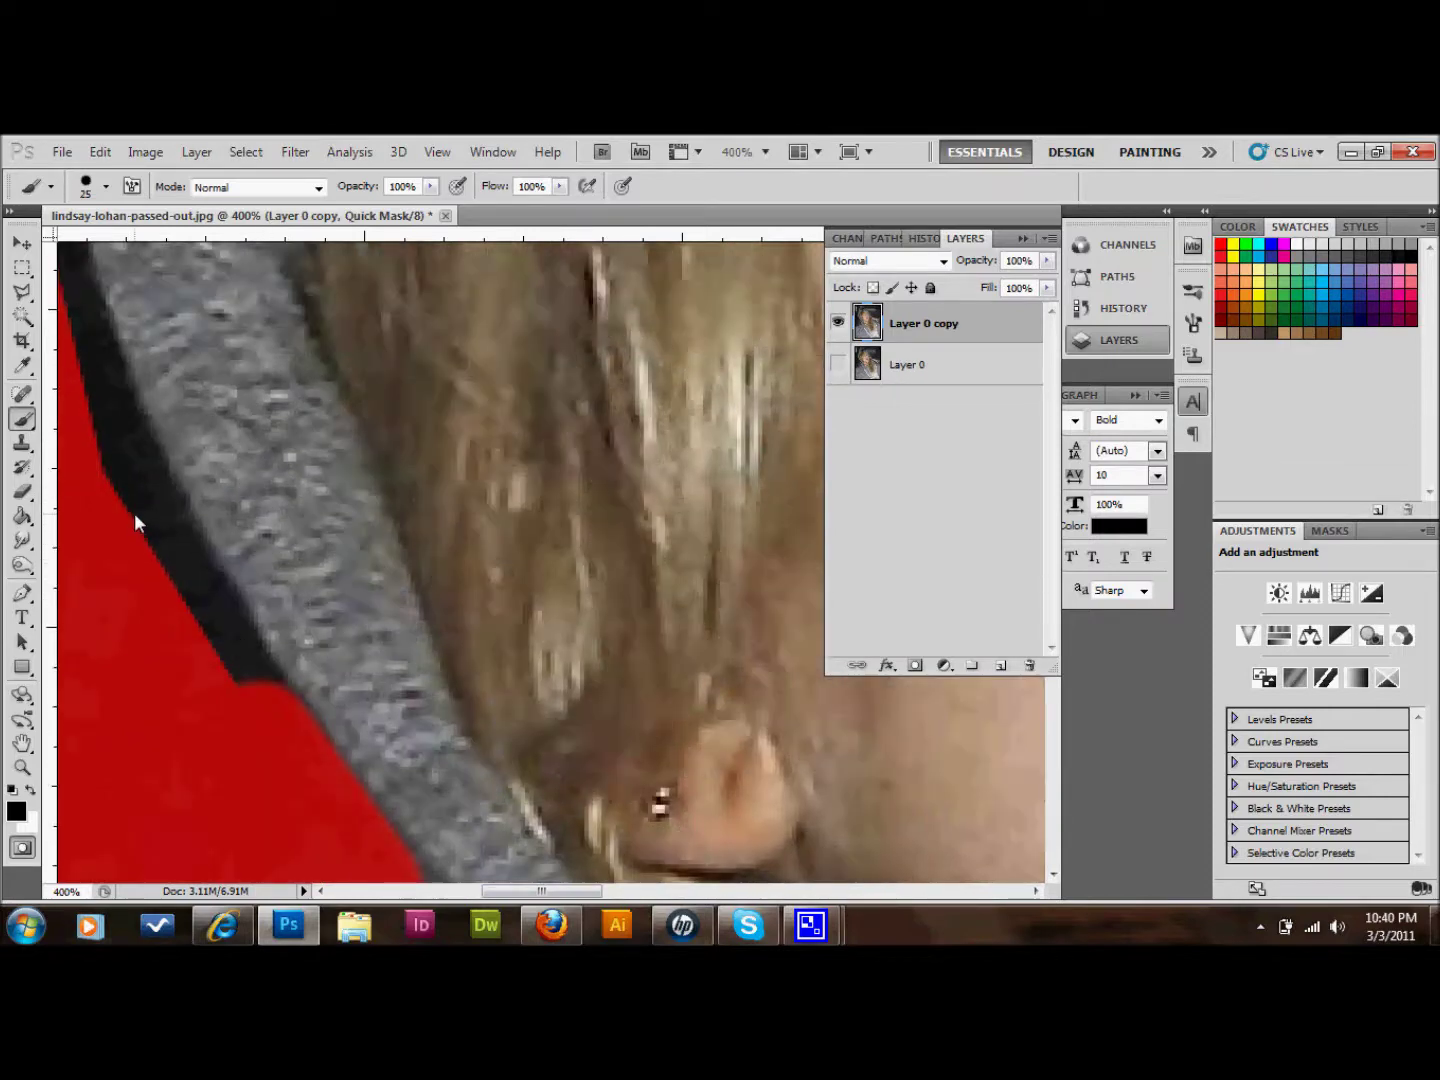
left_click(149, 536, "shift")
scroll(149, 537, "up", 3)
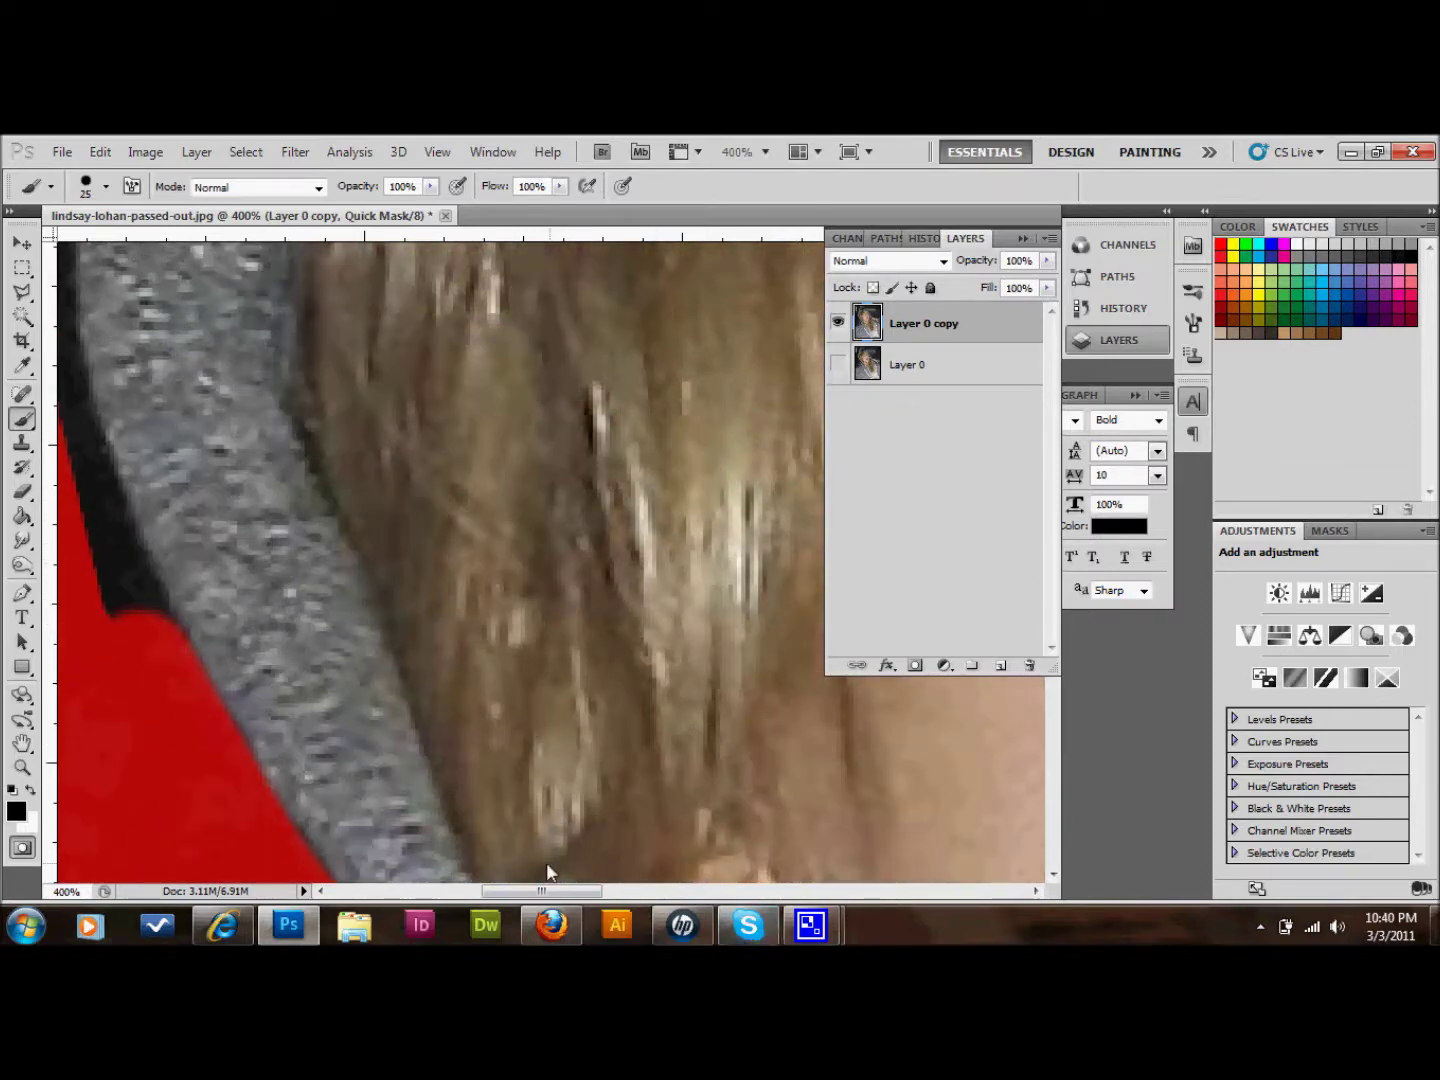
Step: Continue the black mask around the hood's outermost left bulge, following the grey fabric edge
left_click_drag(554, 884, 509, 835)
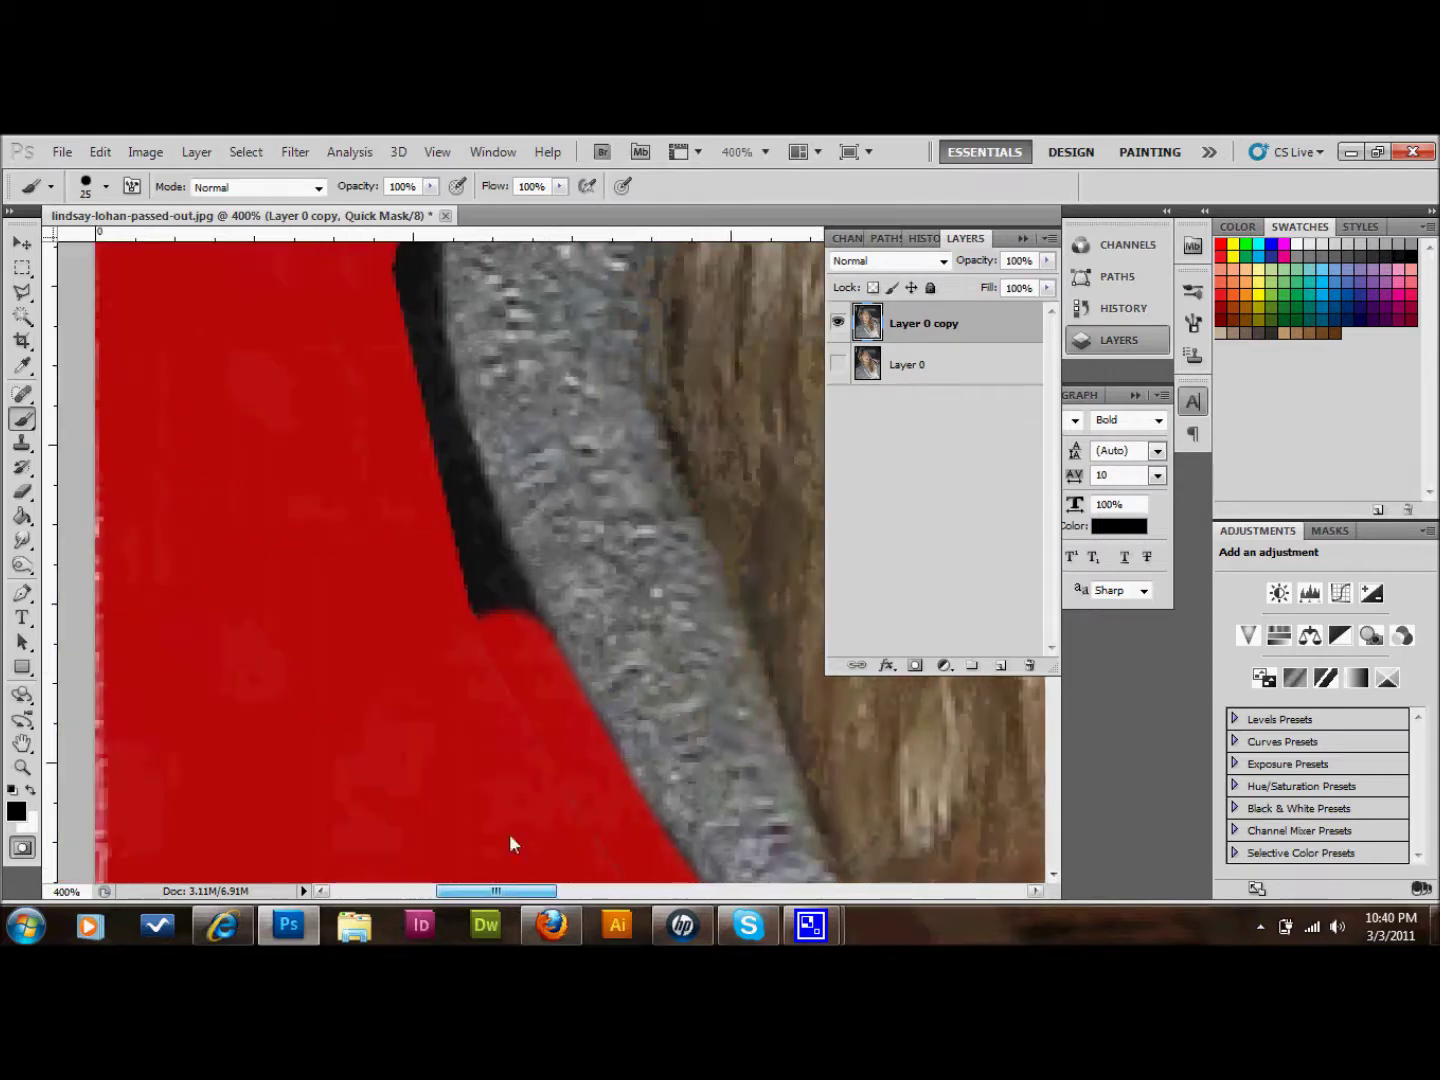
scroll(458, 646, "up", 5)
left_click(415, 626, "shift")
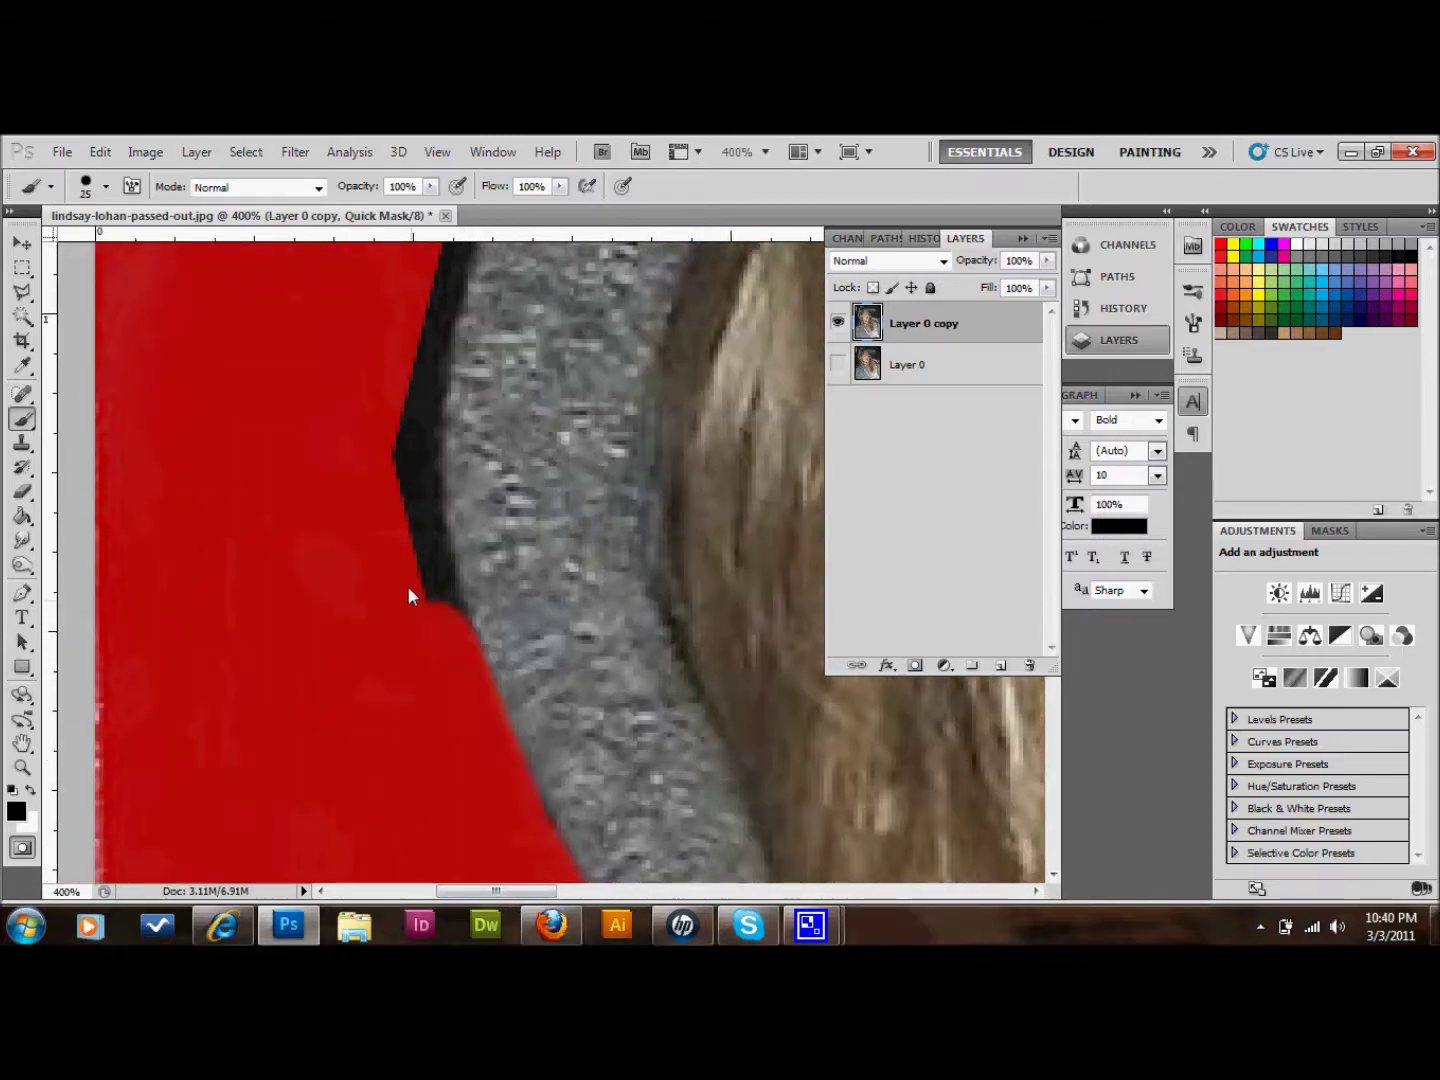
left_click(385, 486, "shift")
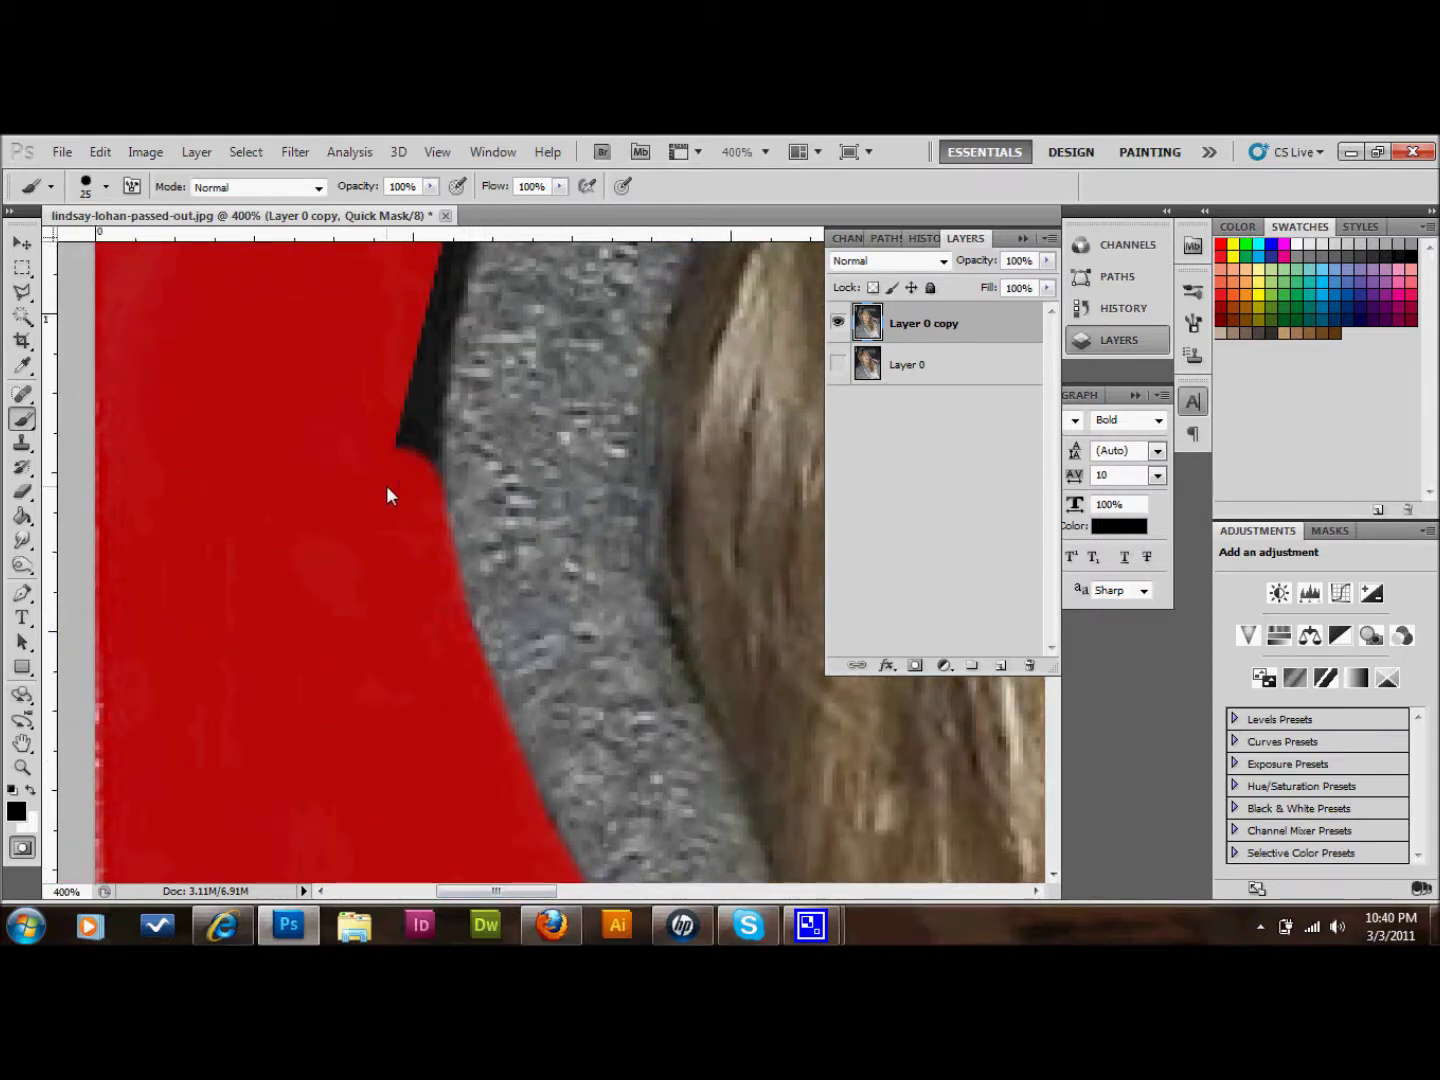
left_click(395, 343, "shift")
Step: Mask the dark background wedge along the hood's upper-left curve, keeping the brush on the fabric edge
scroll(432, 512, "up", 6)
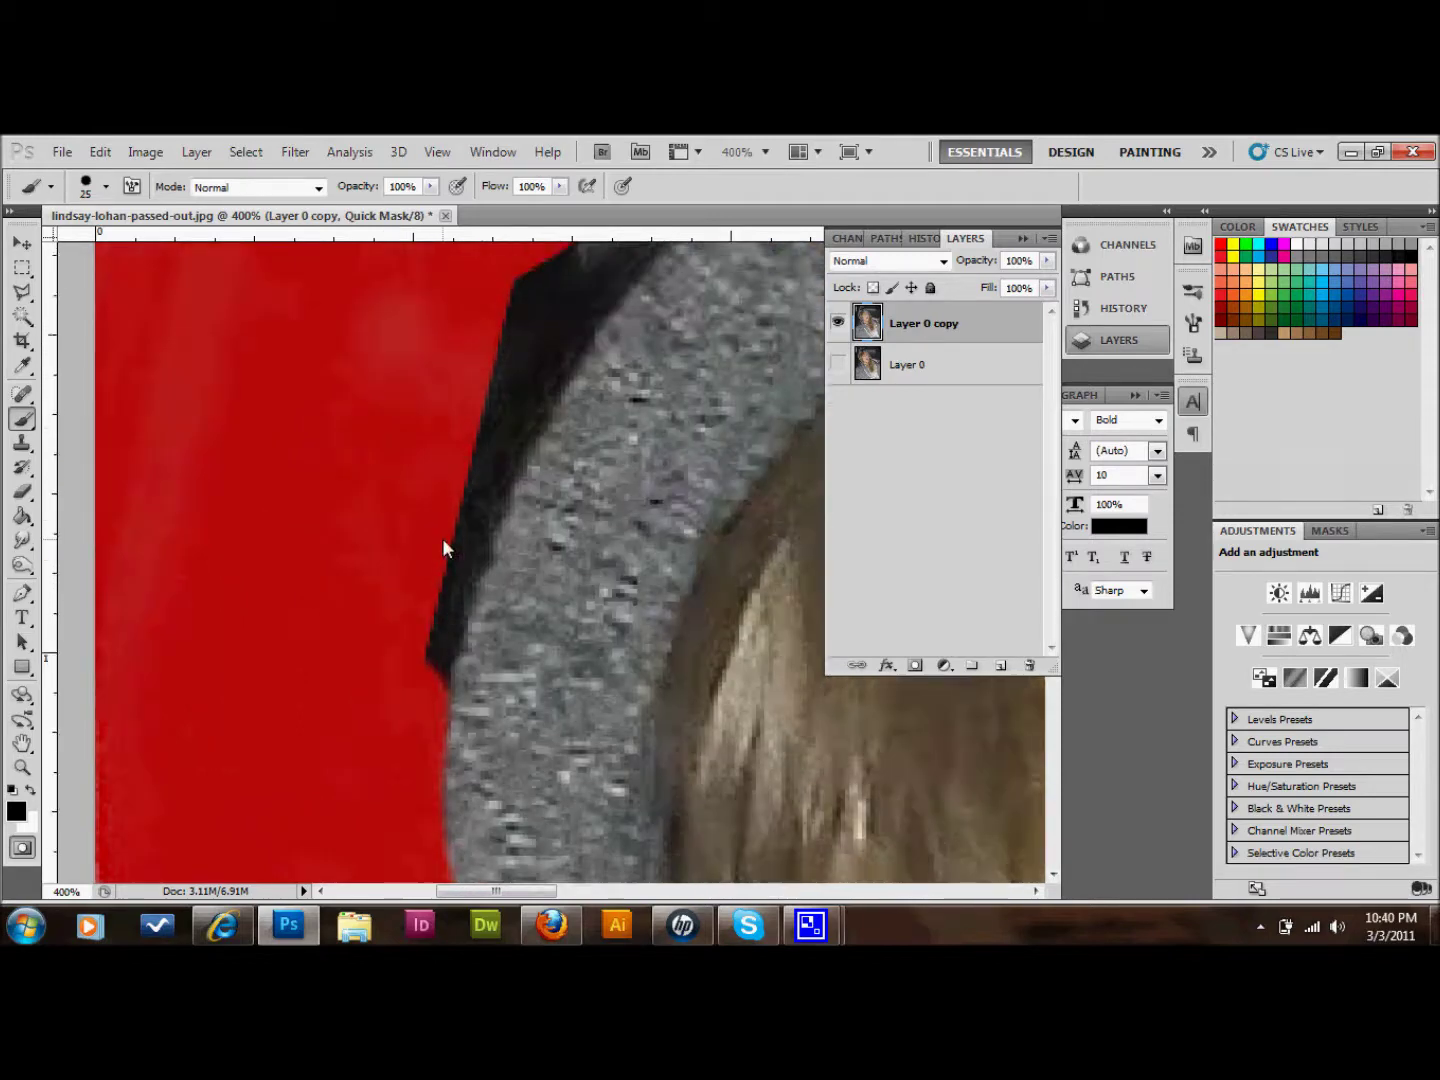
left_click(458, 585, "shift")
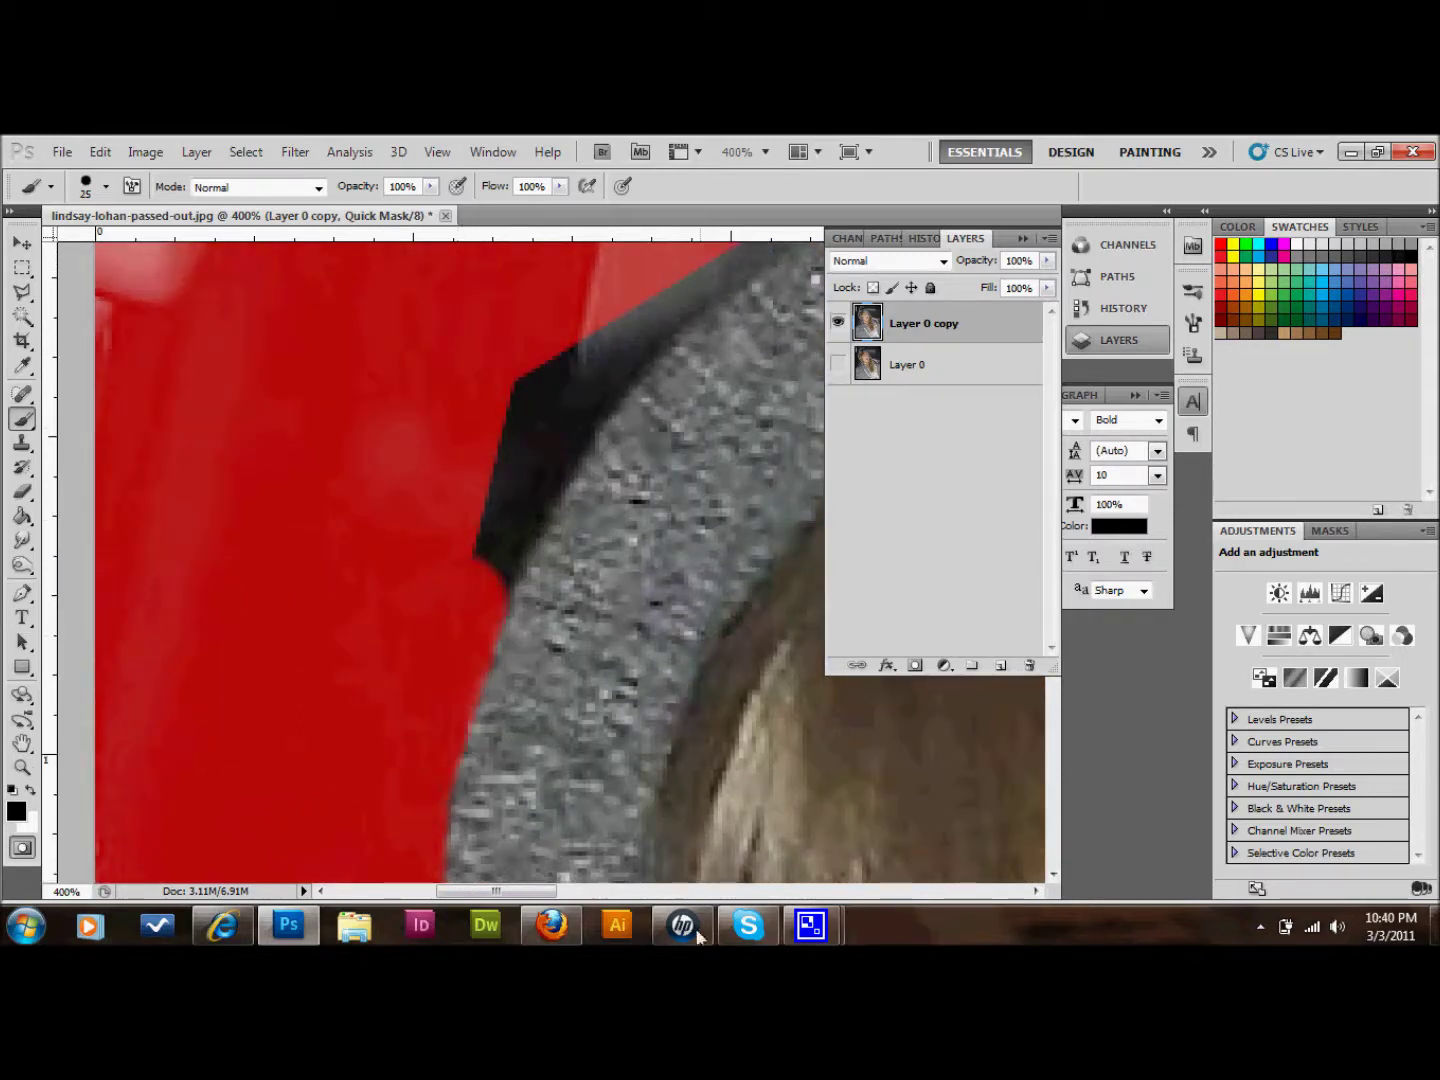
left_click_drag(491, 891, 520, 891)
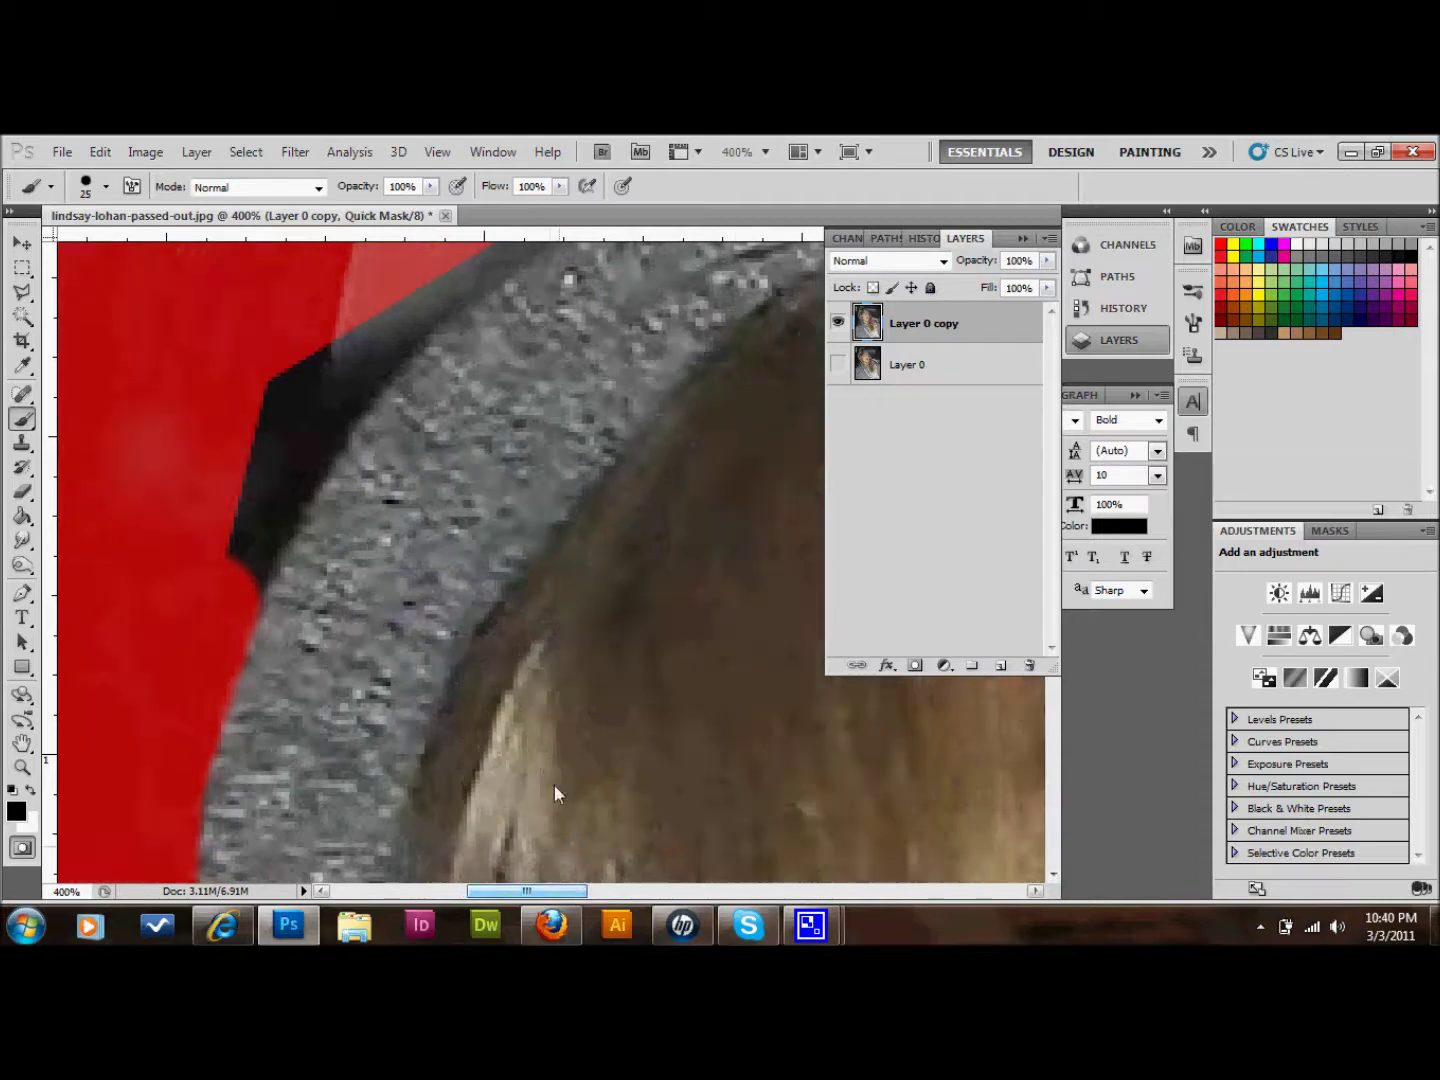
scroll(554, 784, "up", 3)
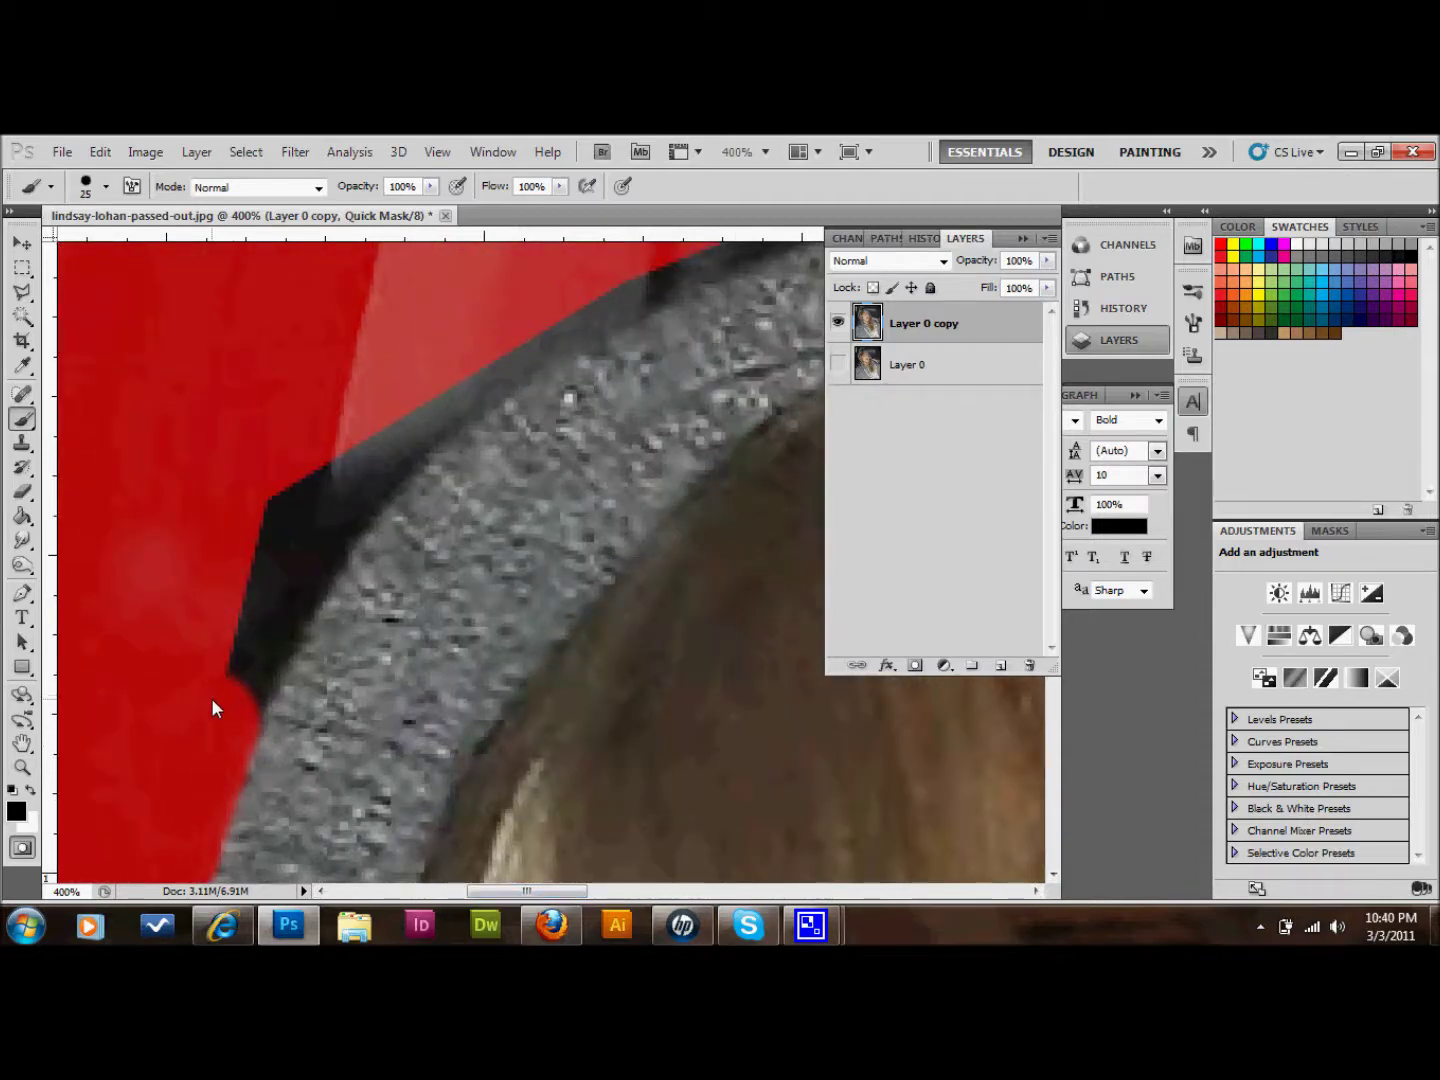
left_click(289, 550, "shift")
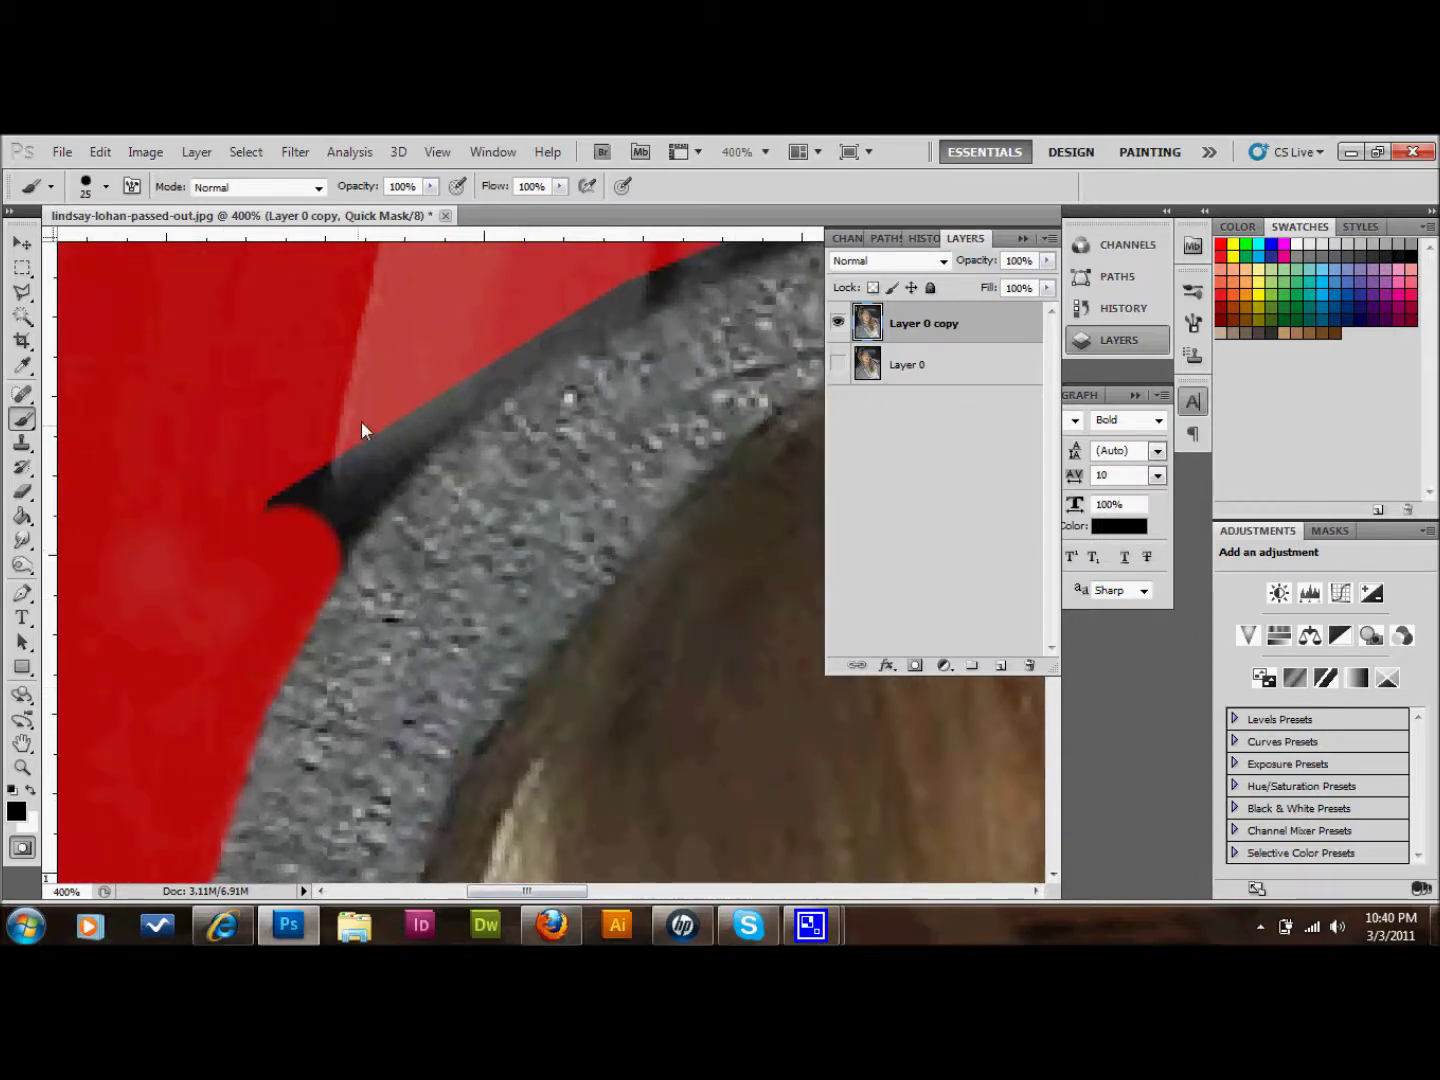
left_click(384, 413, "shift")
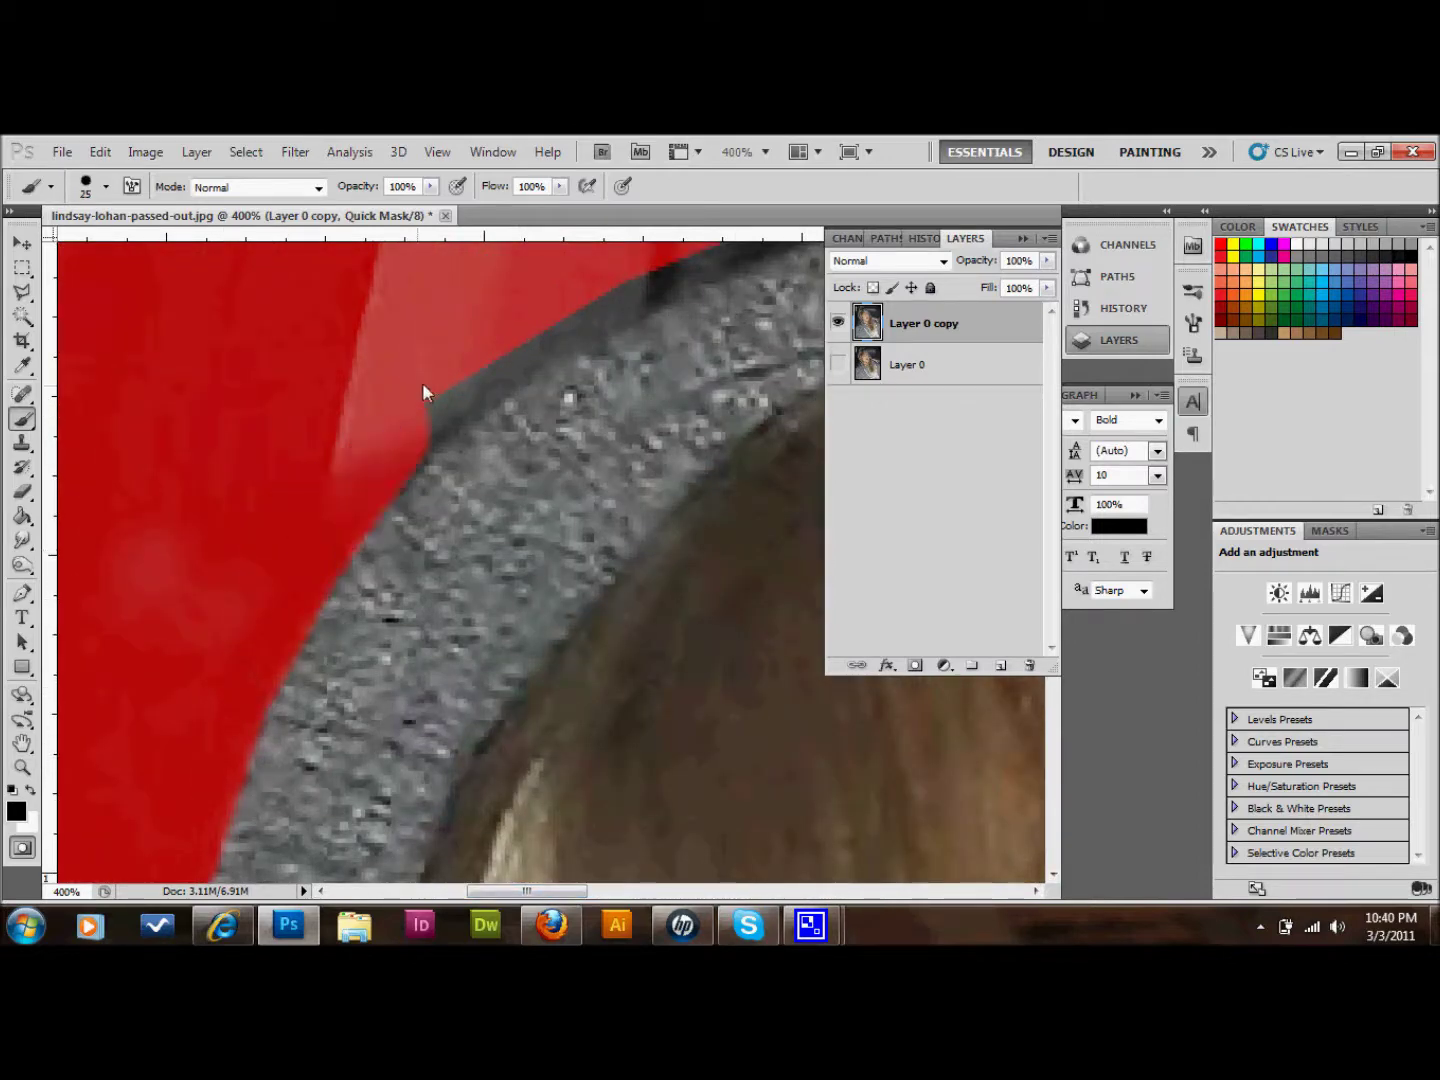
left_click(516, 336, "shift")
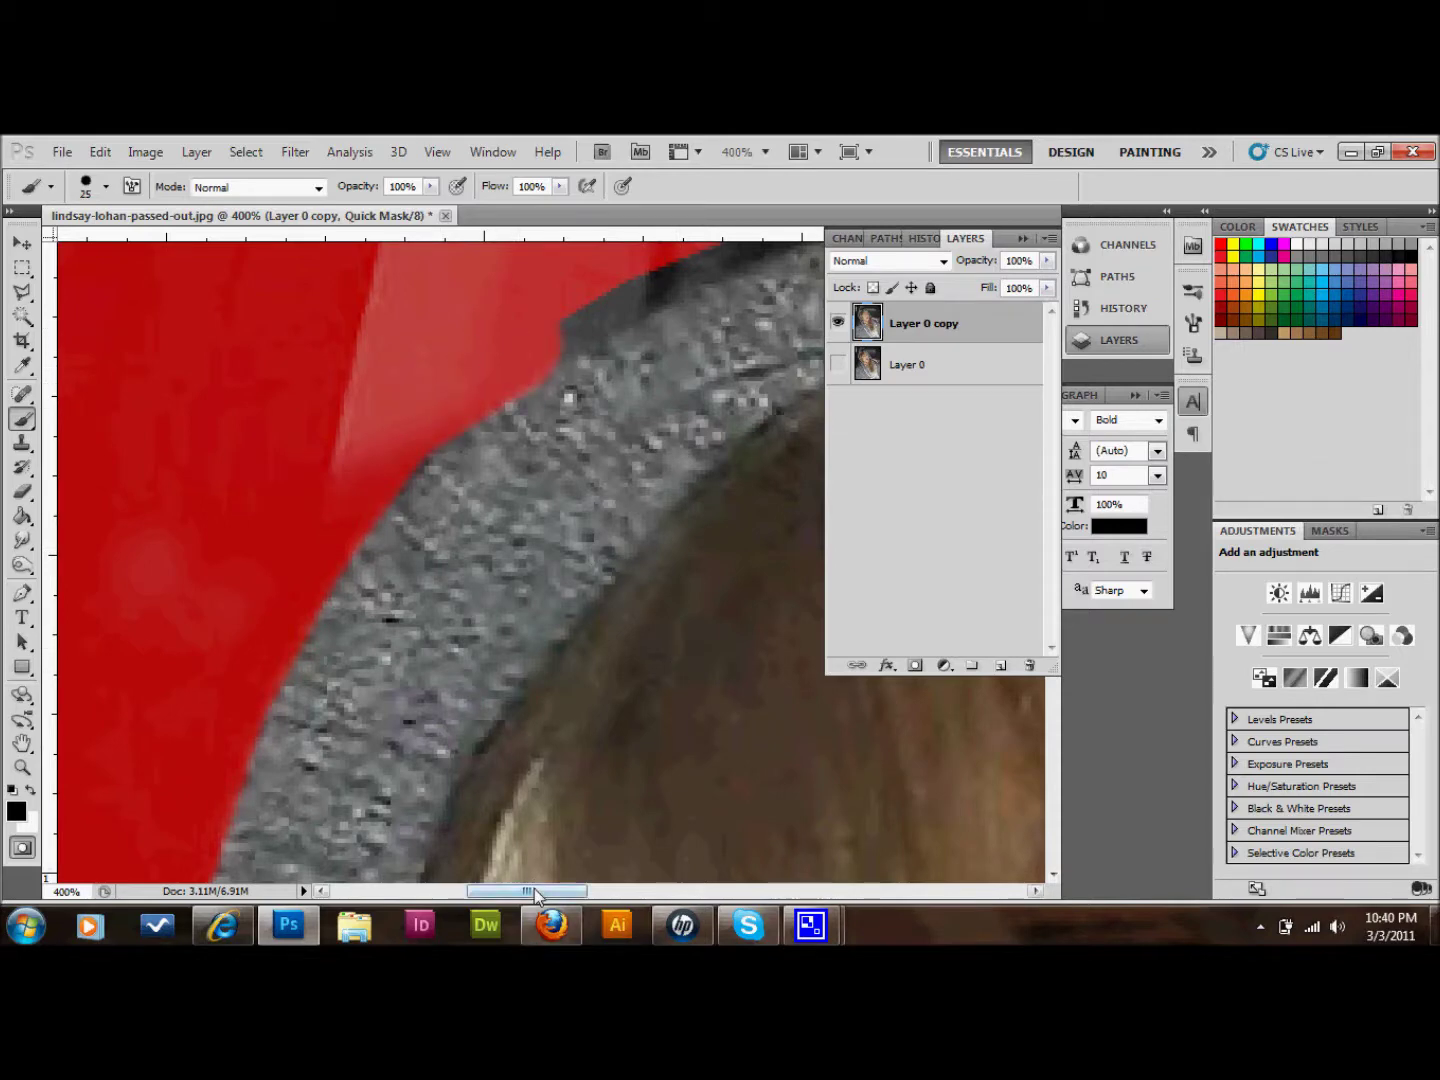
Step: Mask the dark strip above the hood's top edge, from the upper-left curve to the peak
left_click_drag(535, 893, 581, 893)
scroll(400, 719, "up", 2)
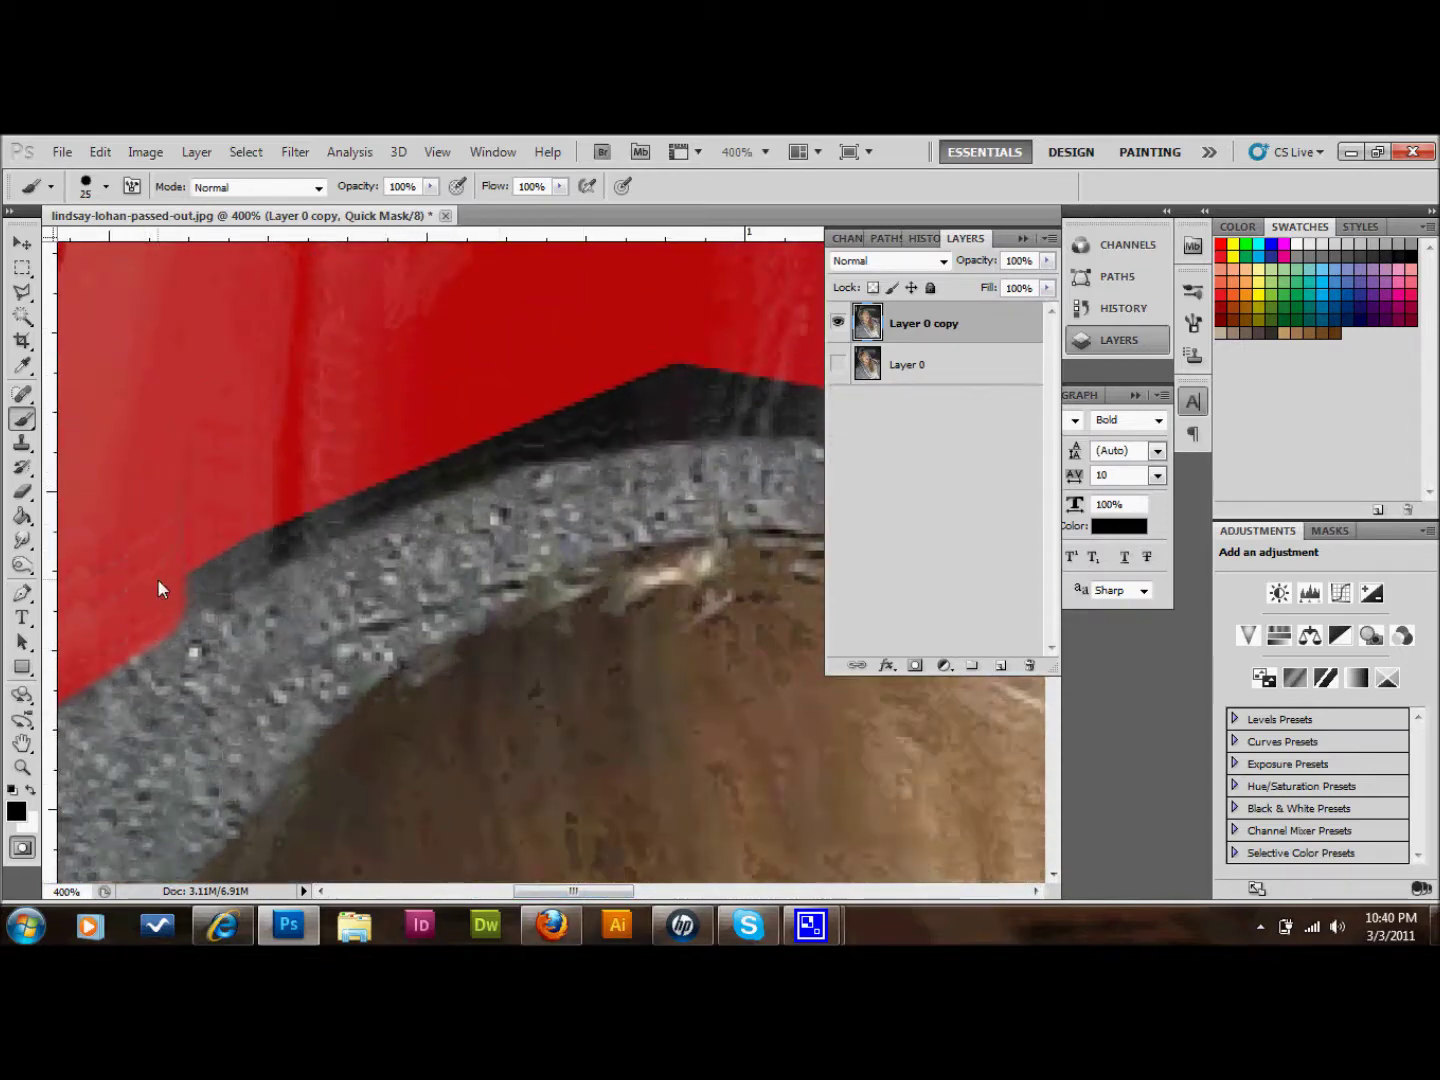
left_click(158, 565)
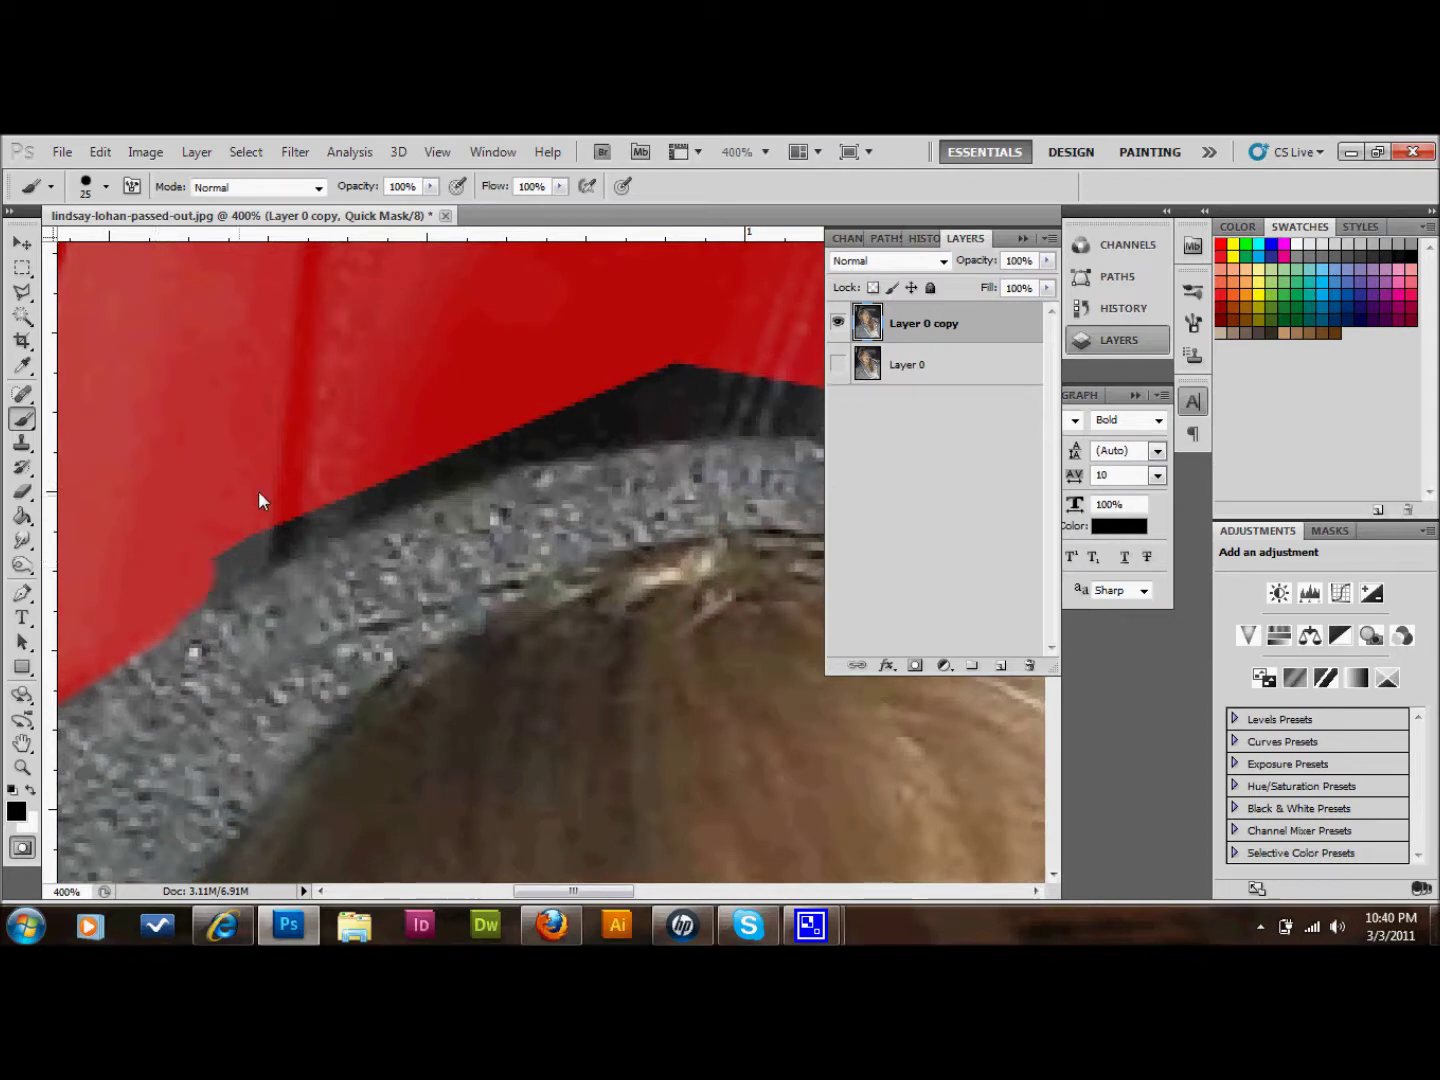
left_click(314, 480, "shift")
left_click(491, 409, "shift")
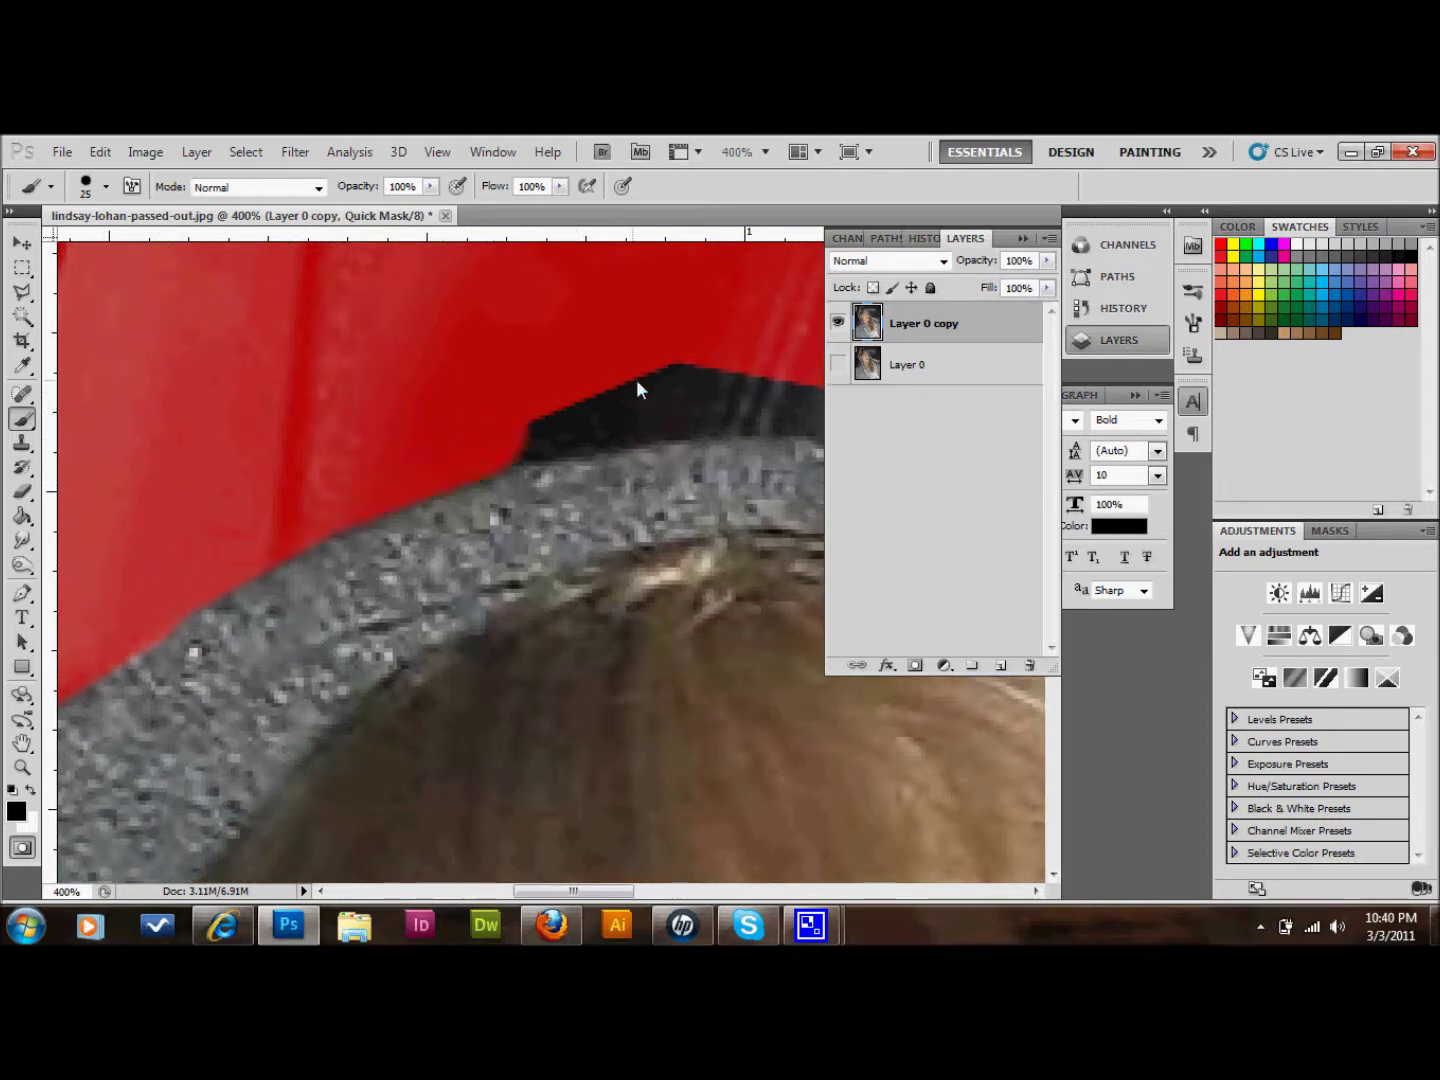
left_click(688, 386, "shift")
Step: Mask the grey background strip from the hood's peak to where its top edge slopes down on the right
left_click_drag(588, 889, 649, 887)
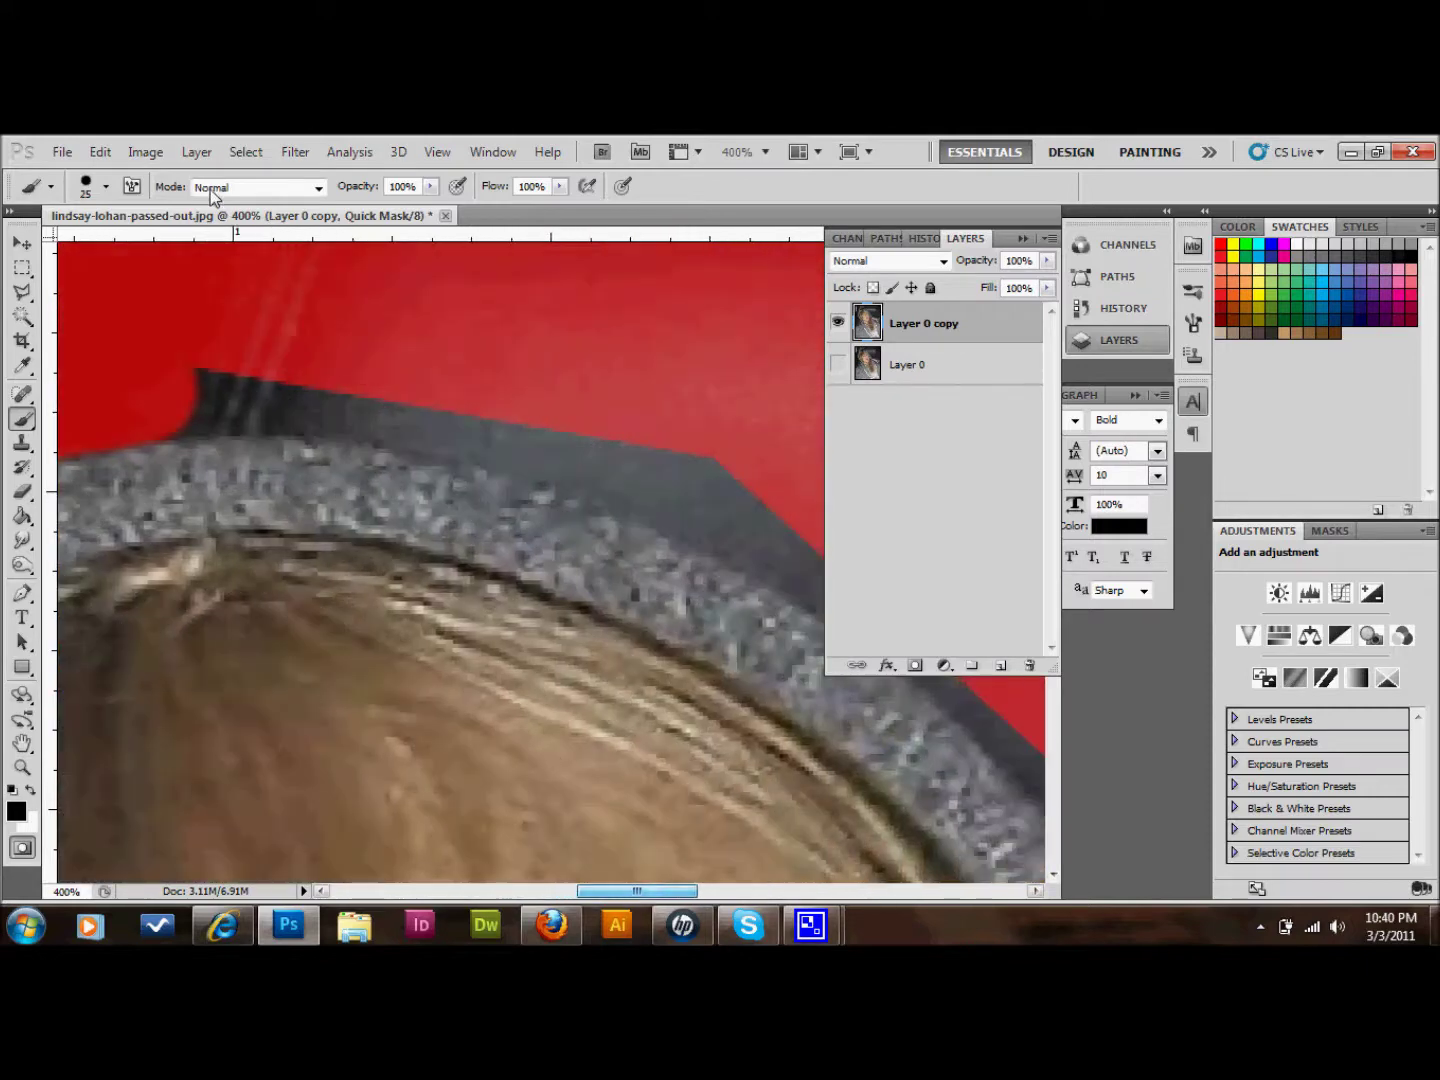
left_click(157, 384)
left_click(300, 383, "shift")
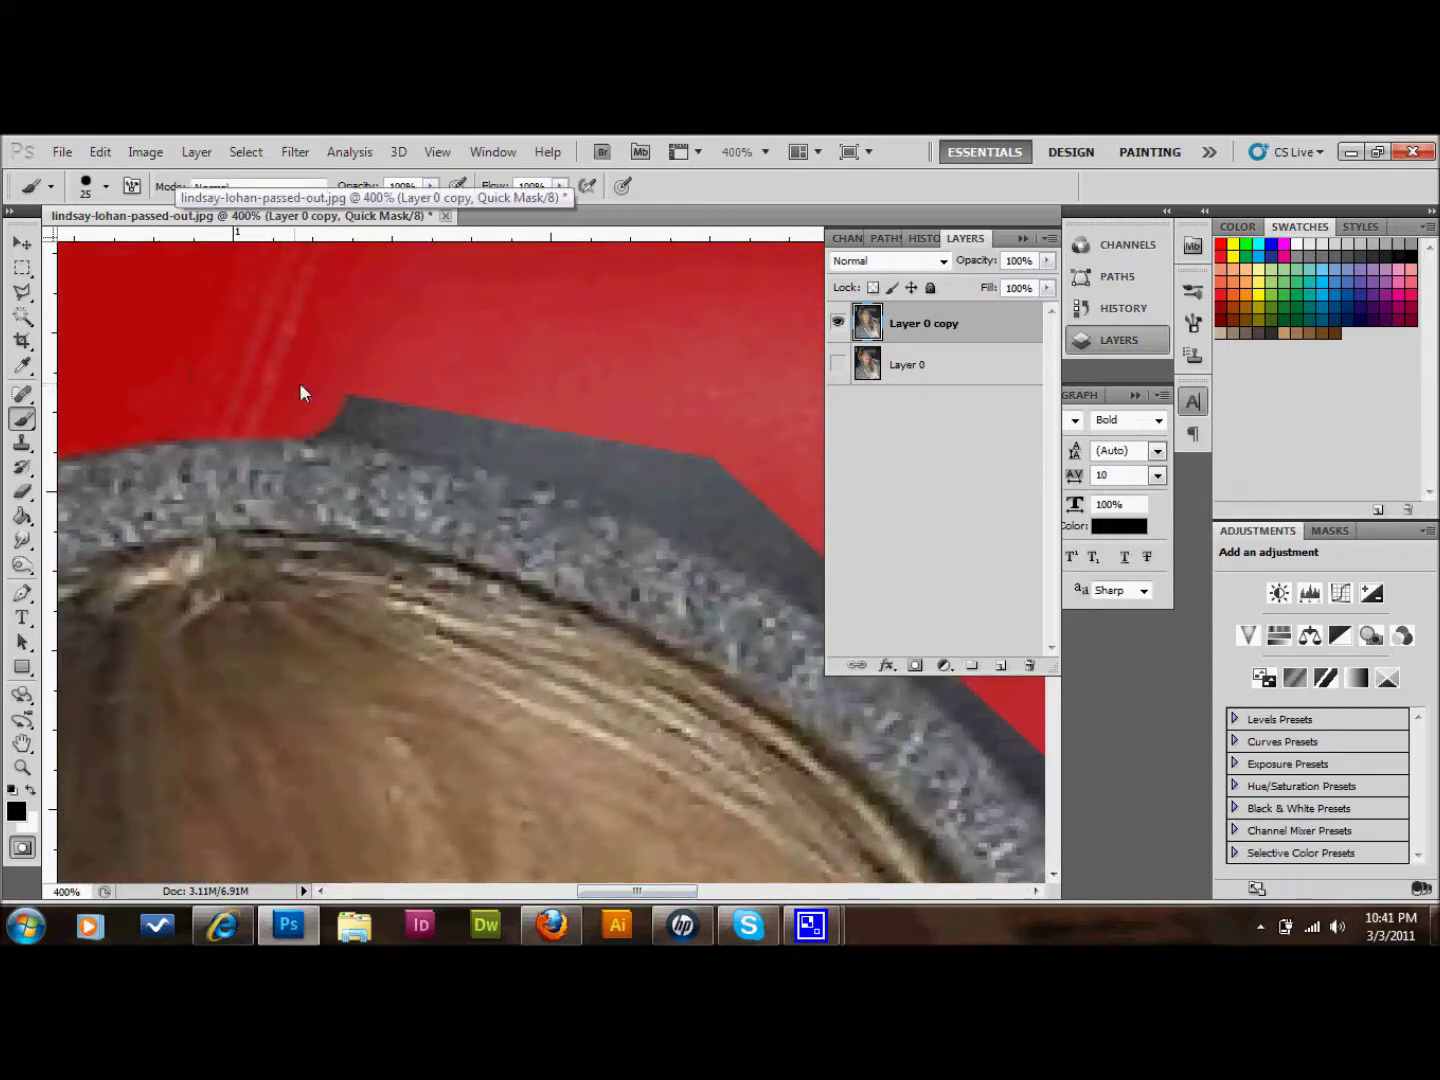
left_click(424, 405, "shift")
left_click(626, 451, "shift")
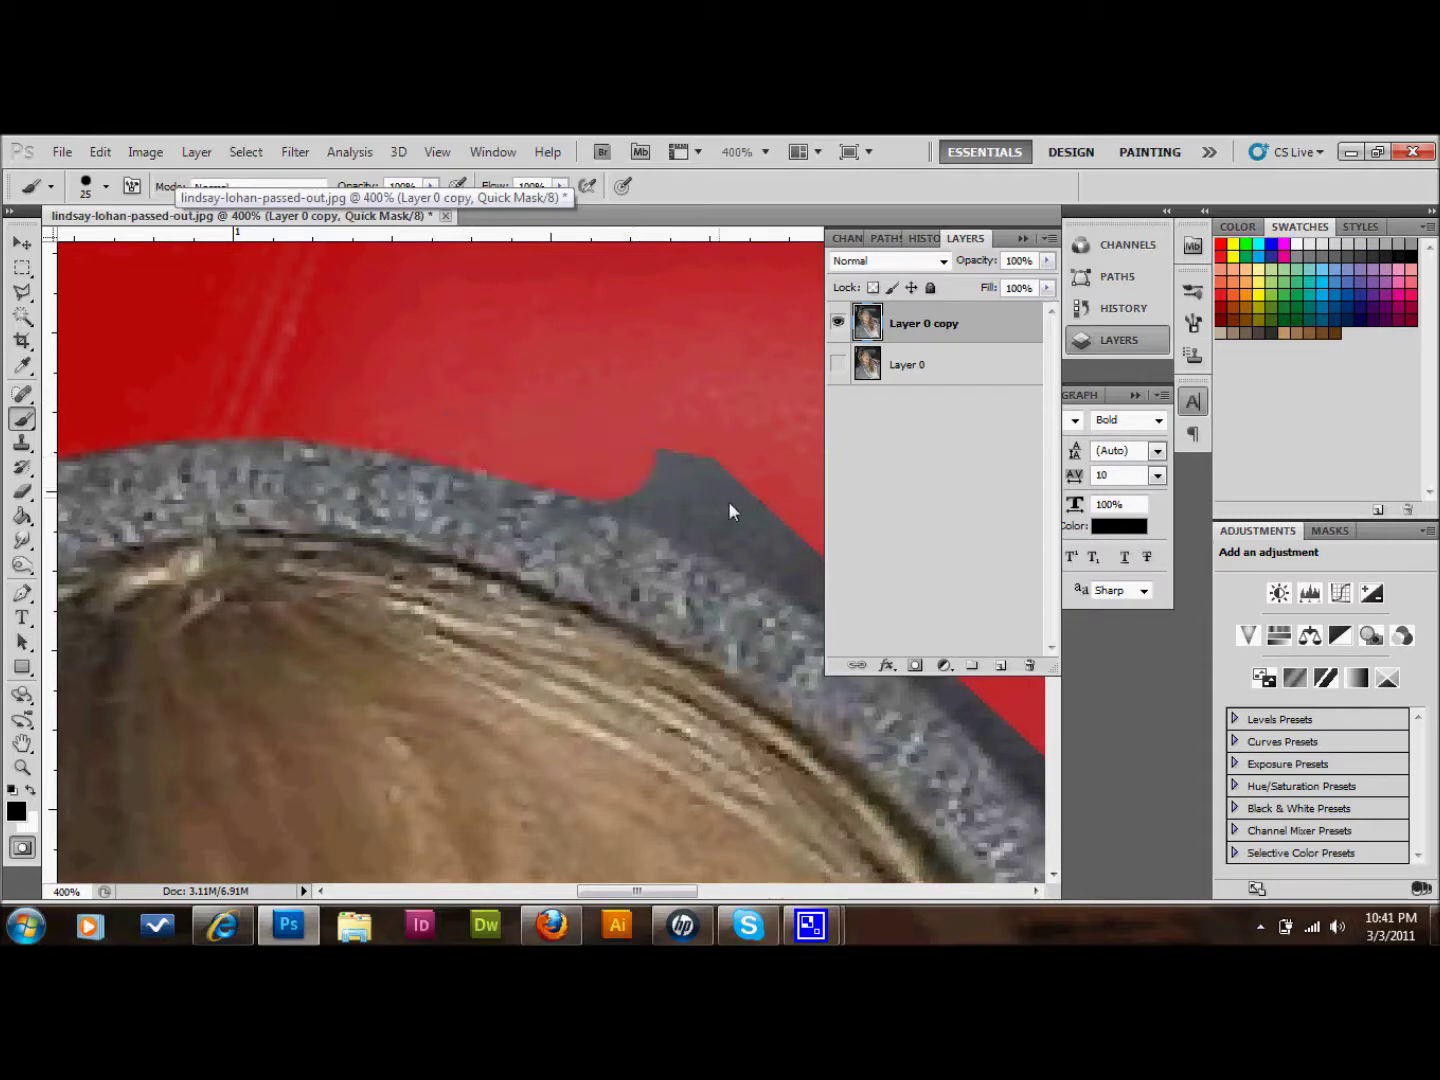
left_click(730, 502, "shift")
Step: Mask the dark strip along the hood's upper-right slope, down to eyebrow level
left_click_drag(807, 823, 207, 423)
scroll(221, 429, "down", 3)
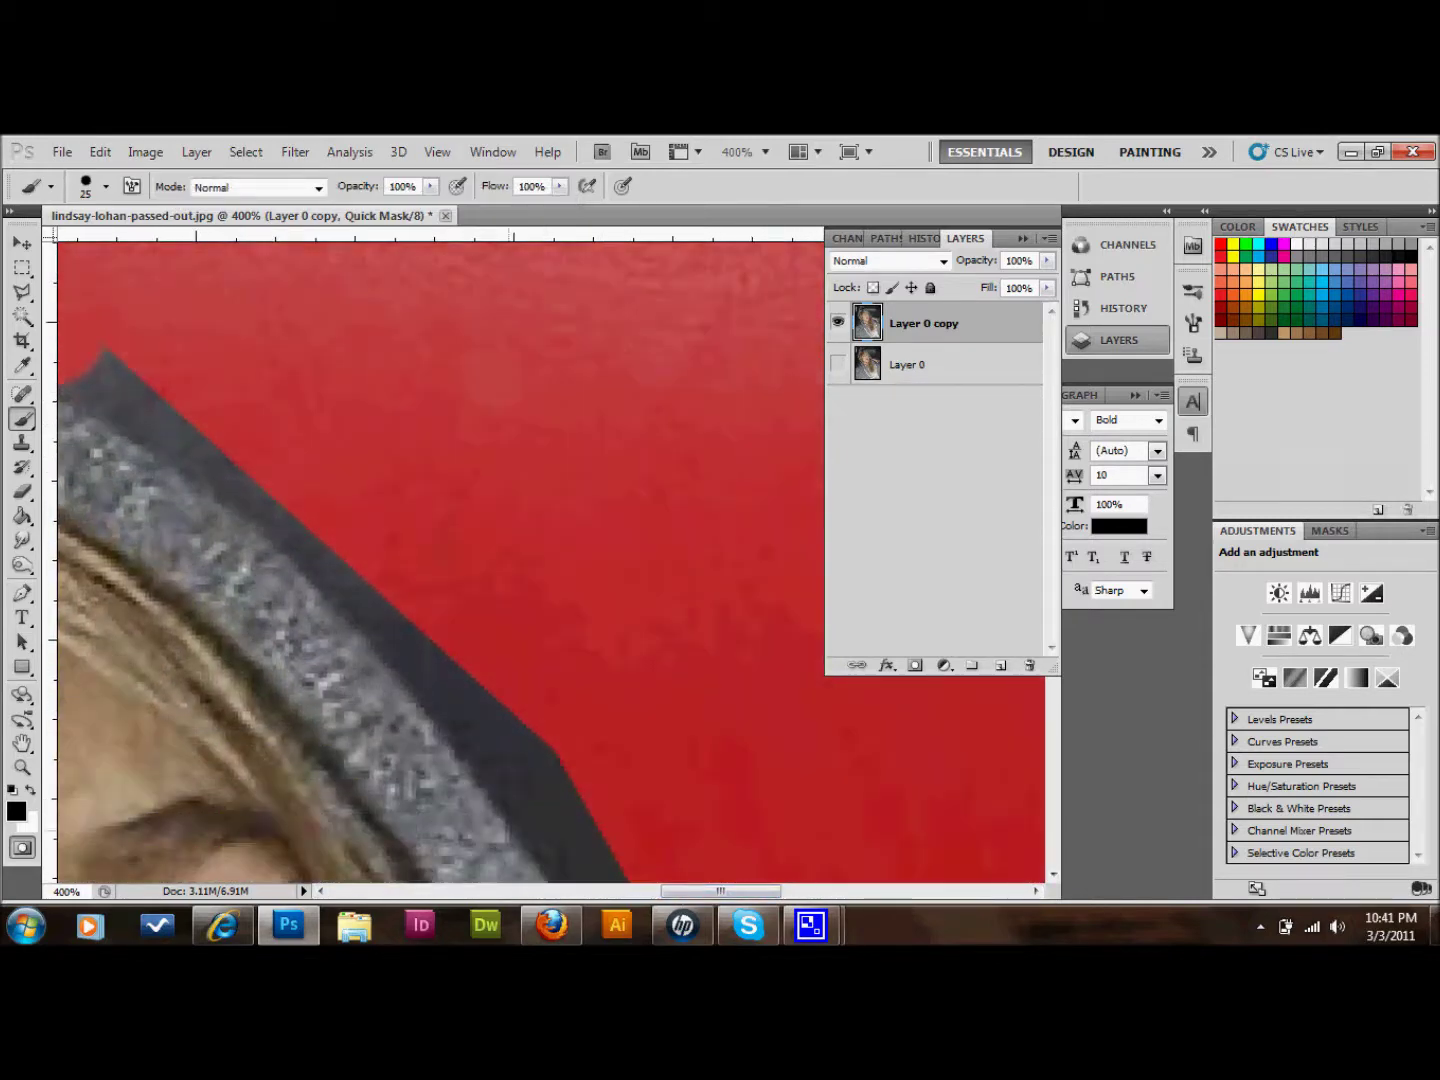
left_click_drag(720, 896, 692, 897)
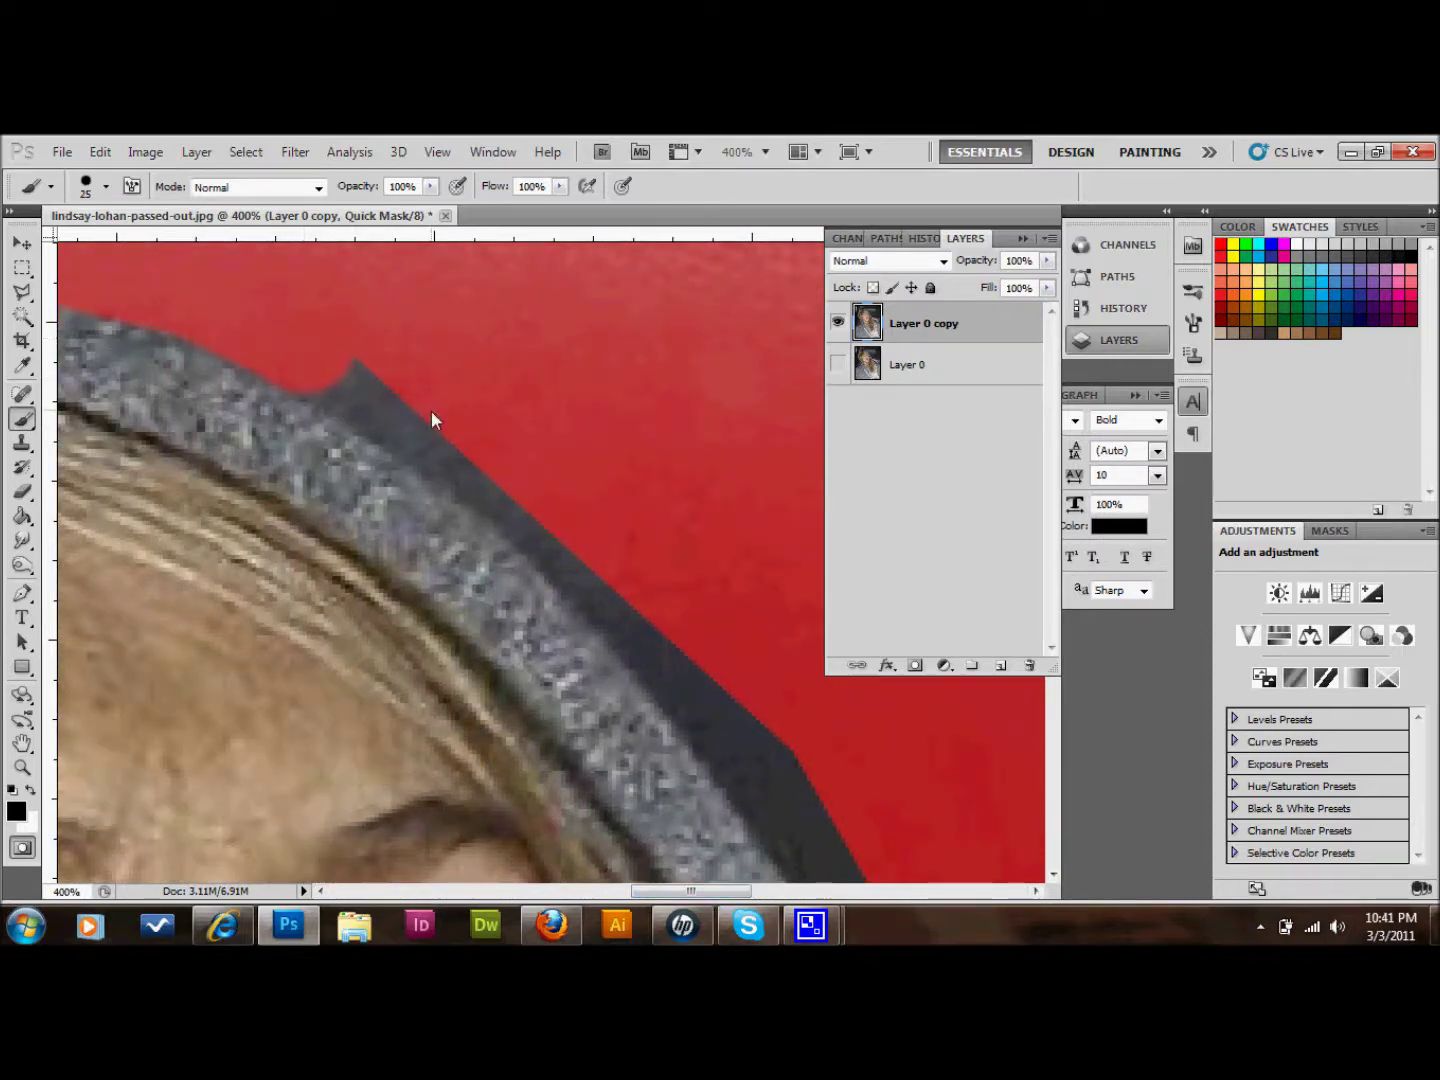
left_click(430, 411, "shift")
left_click(558, 511, "shift")
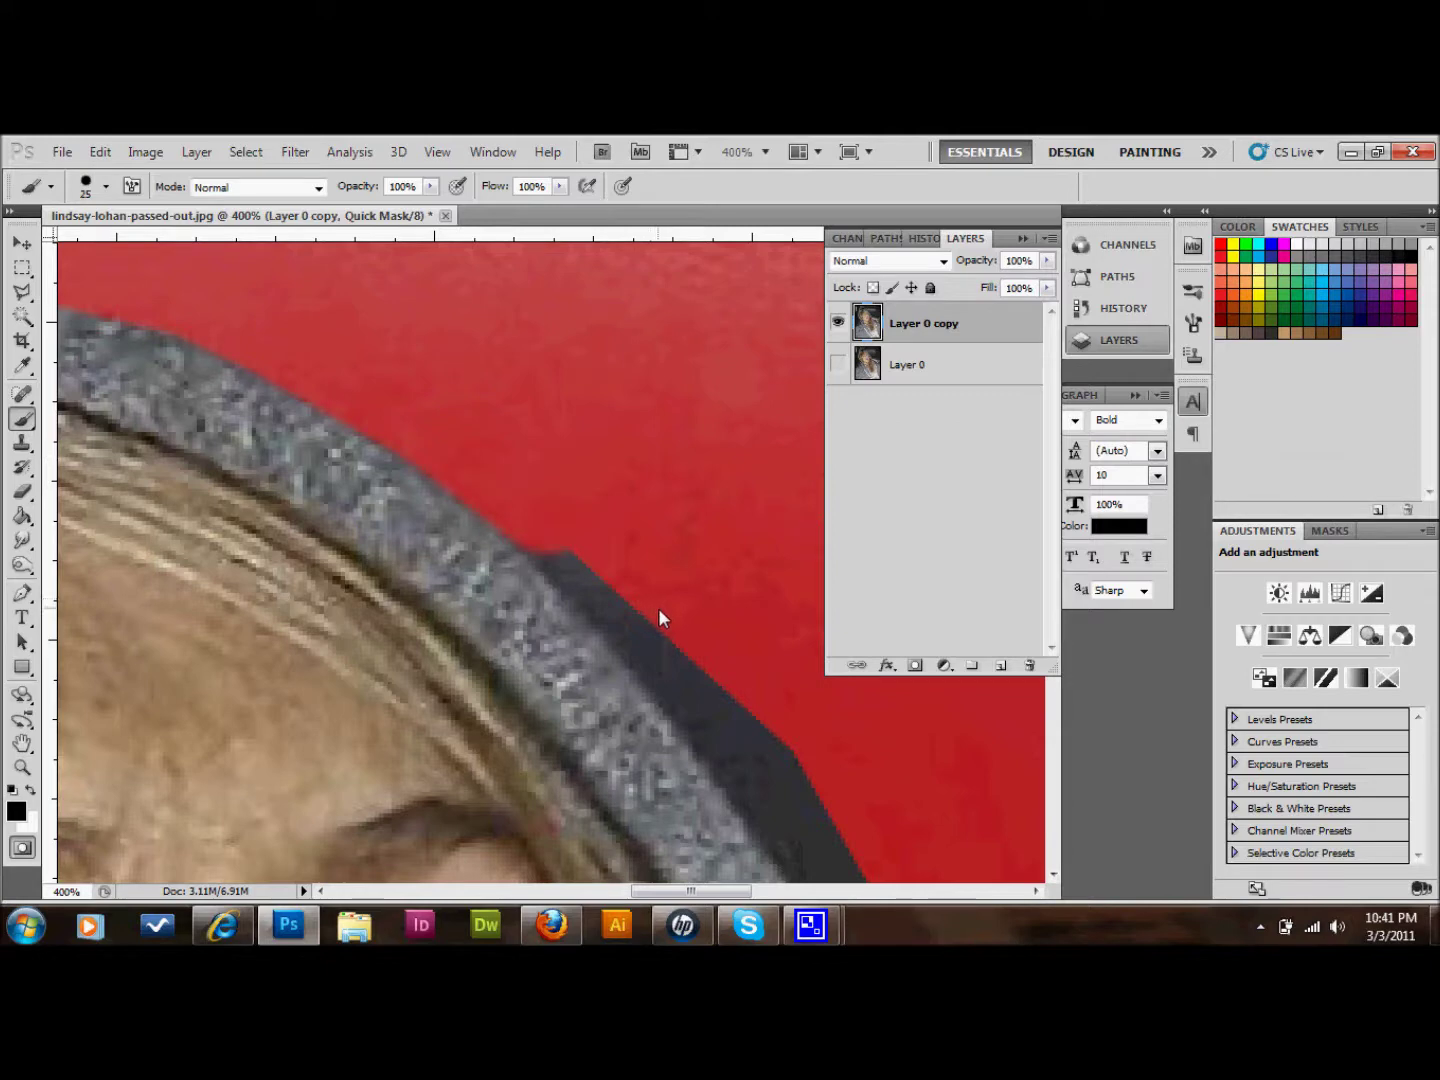
left_click(670, 626, "shift")
left_click(764, 748, "shift")
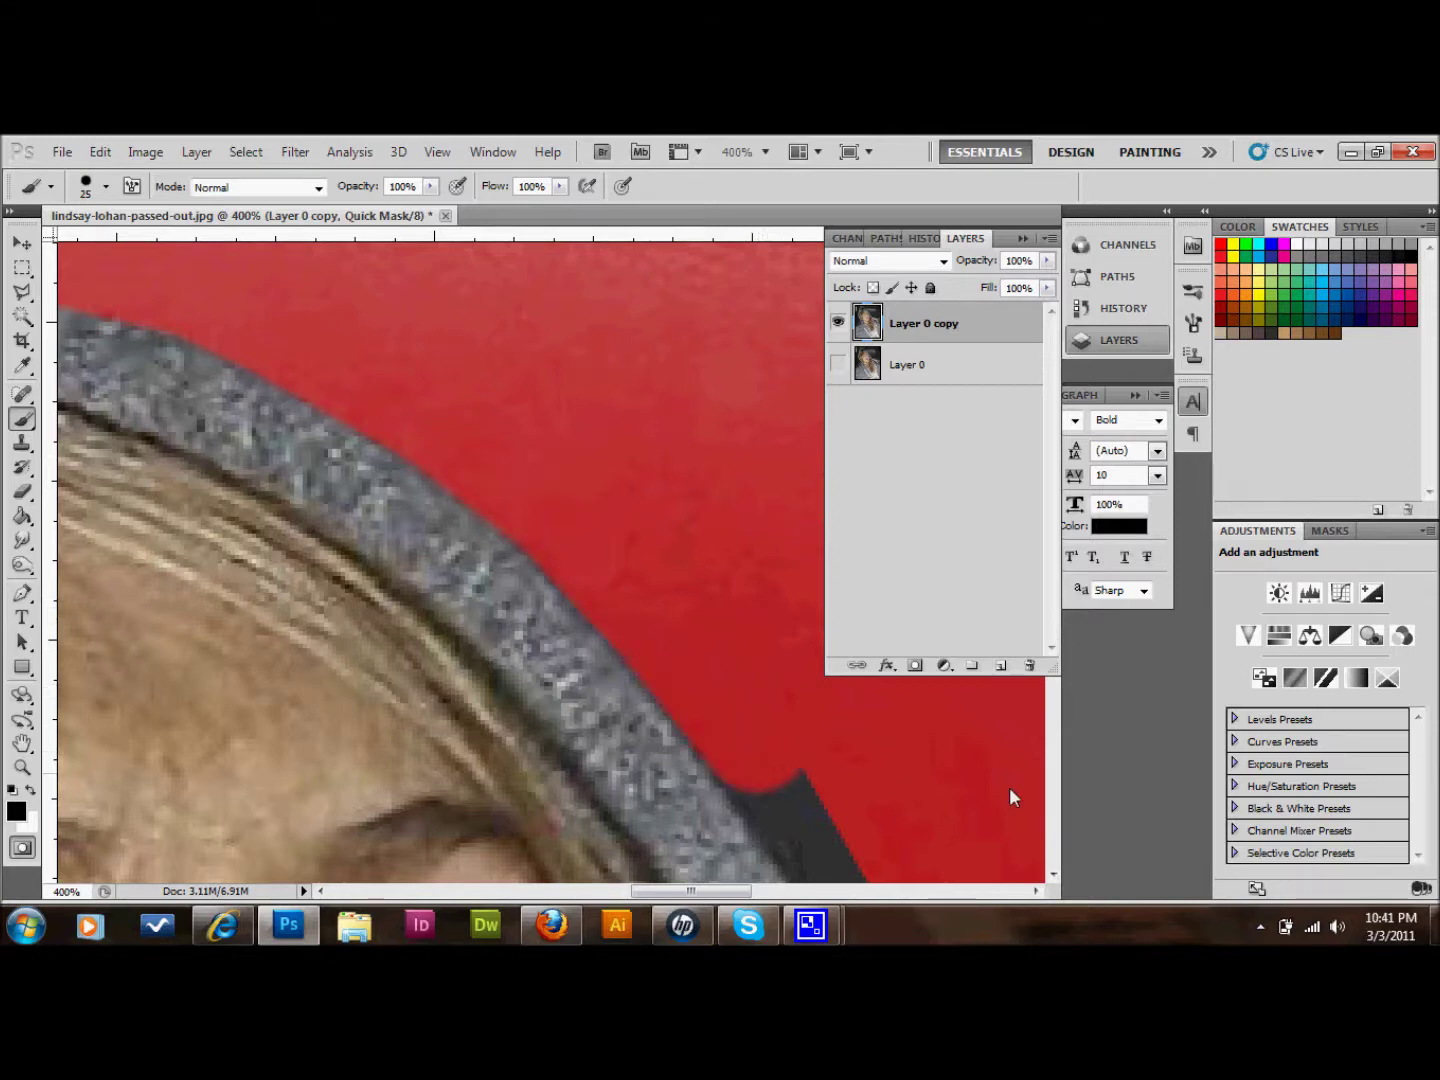
Step: Mask the dark strip down the hood's right outer edge, from eyebrow level to the hand behind it
scroll(1012, 781, "down", 2)
scroll(1008, 777, "down", 5)
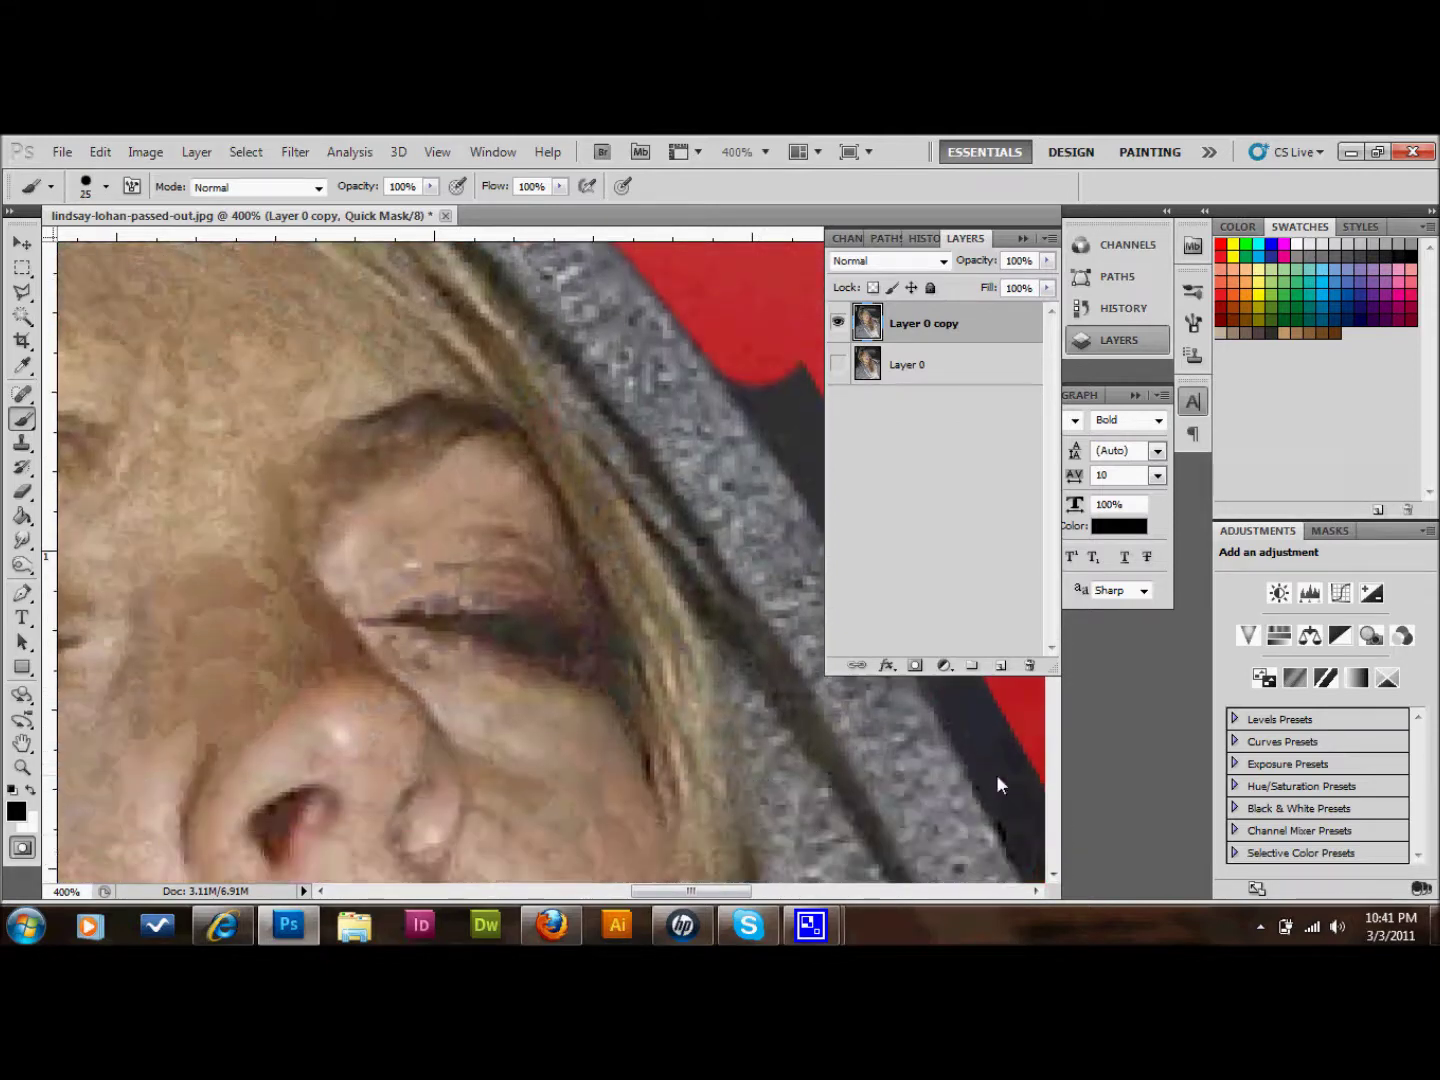
left_click_drag(715, 903, 752, 903)
scroll(528, 547, "up", 2)
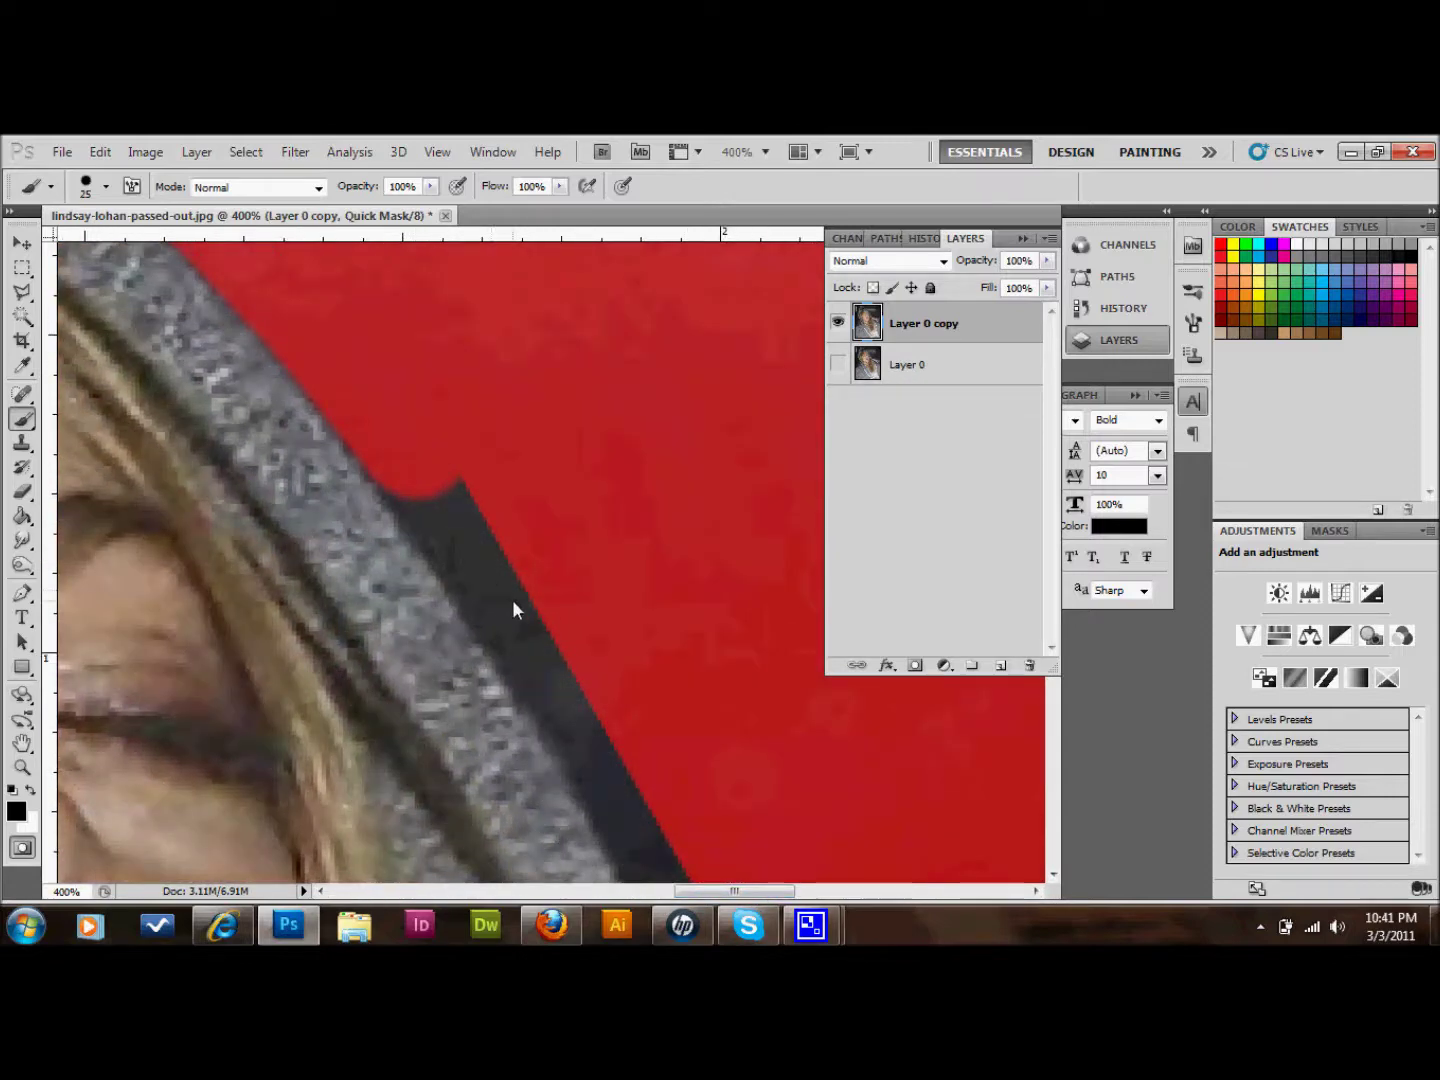
left_click(547, 637, "shift")
scroll(560, 626, "down", 4)
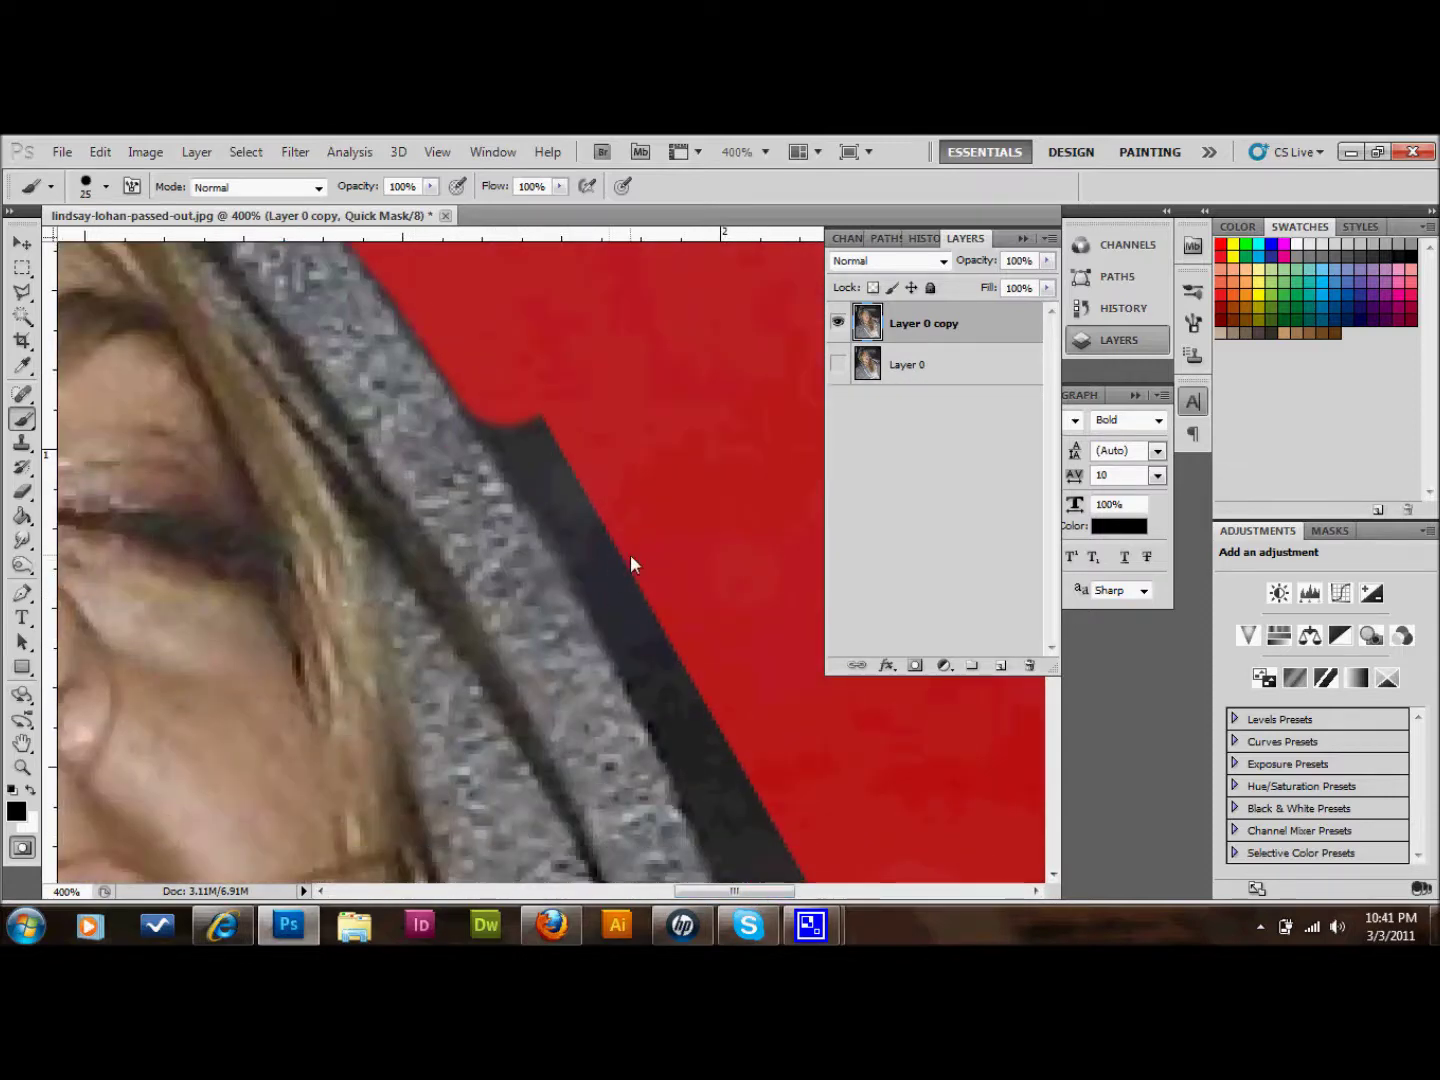
scroll(645, 590, "down", 4)
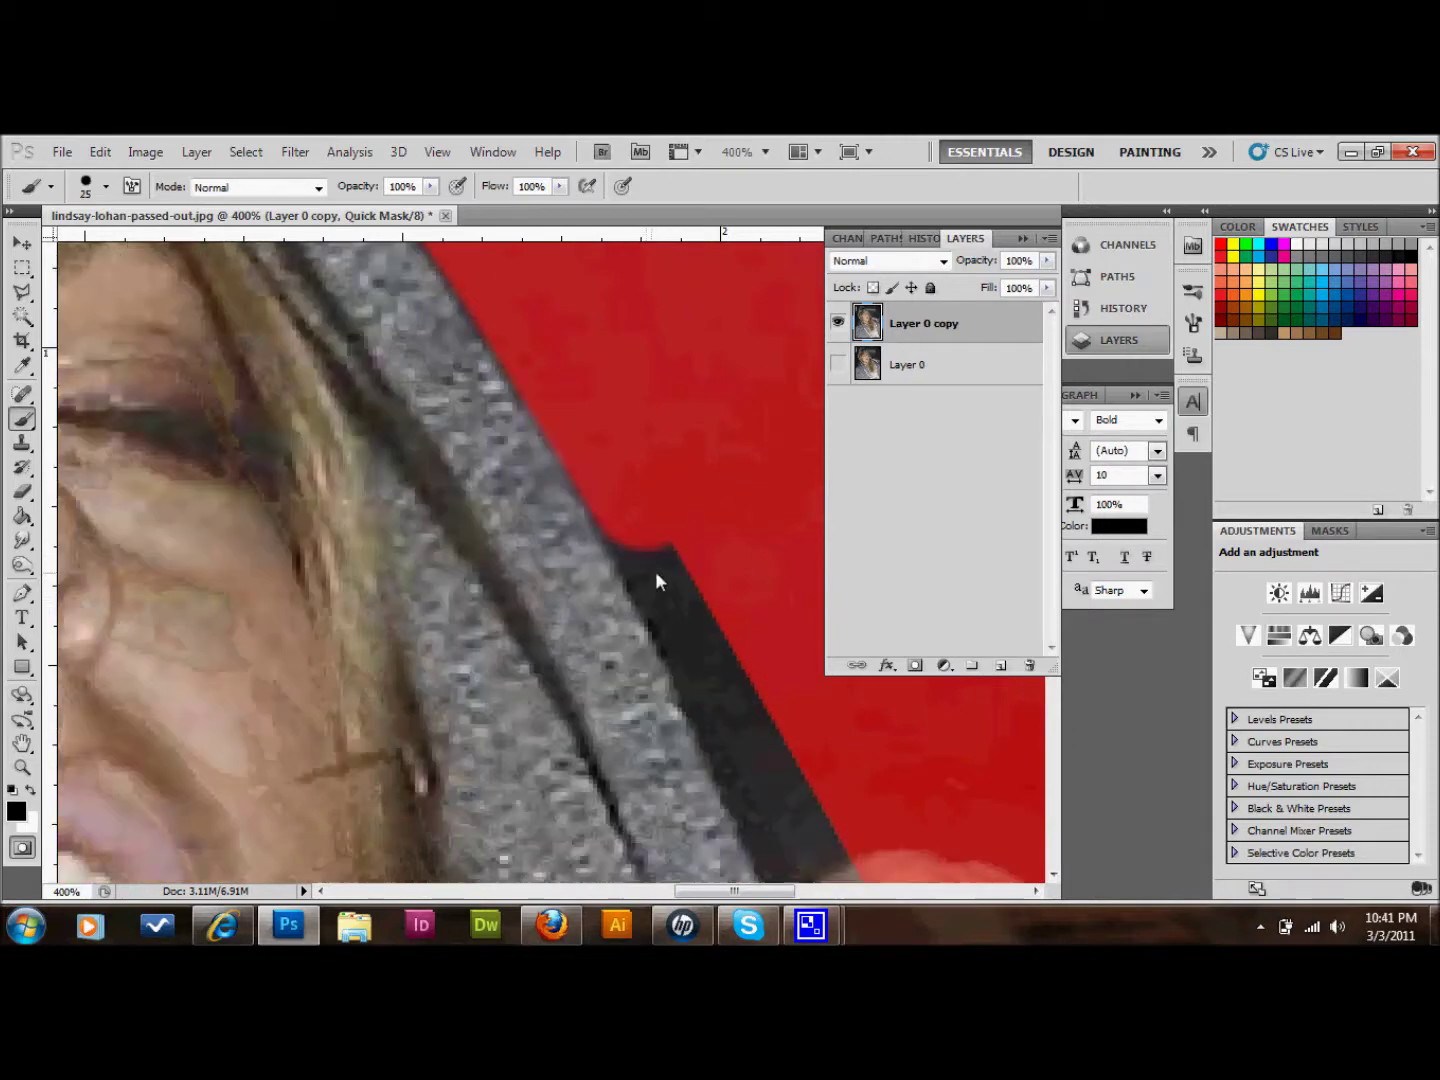
left_click(743, 595, "shift")
scroll(757, 598, "down", 2)
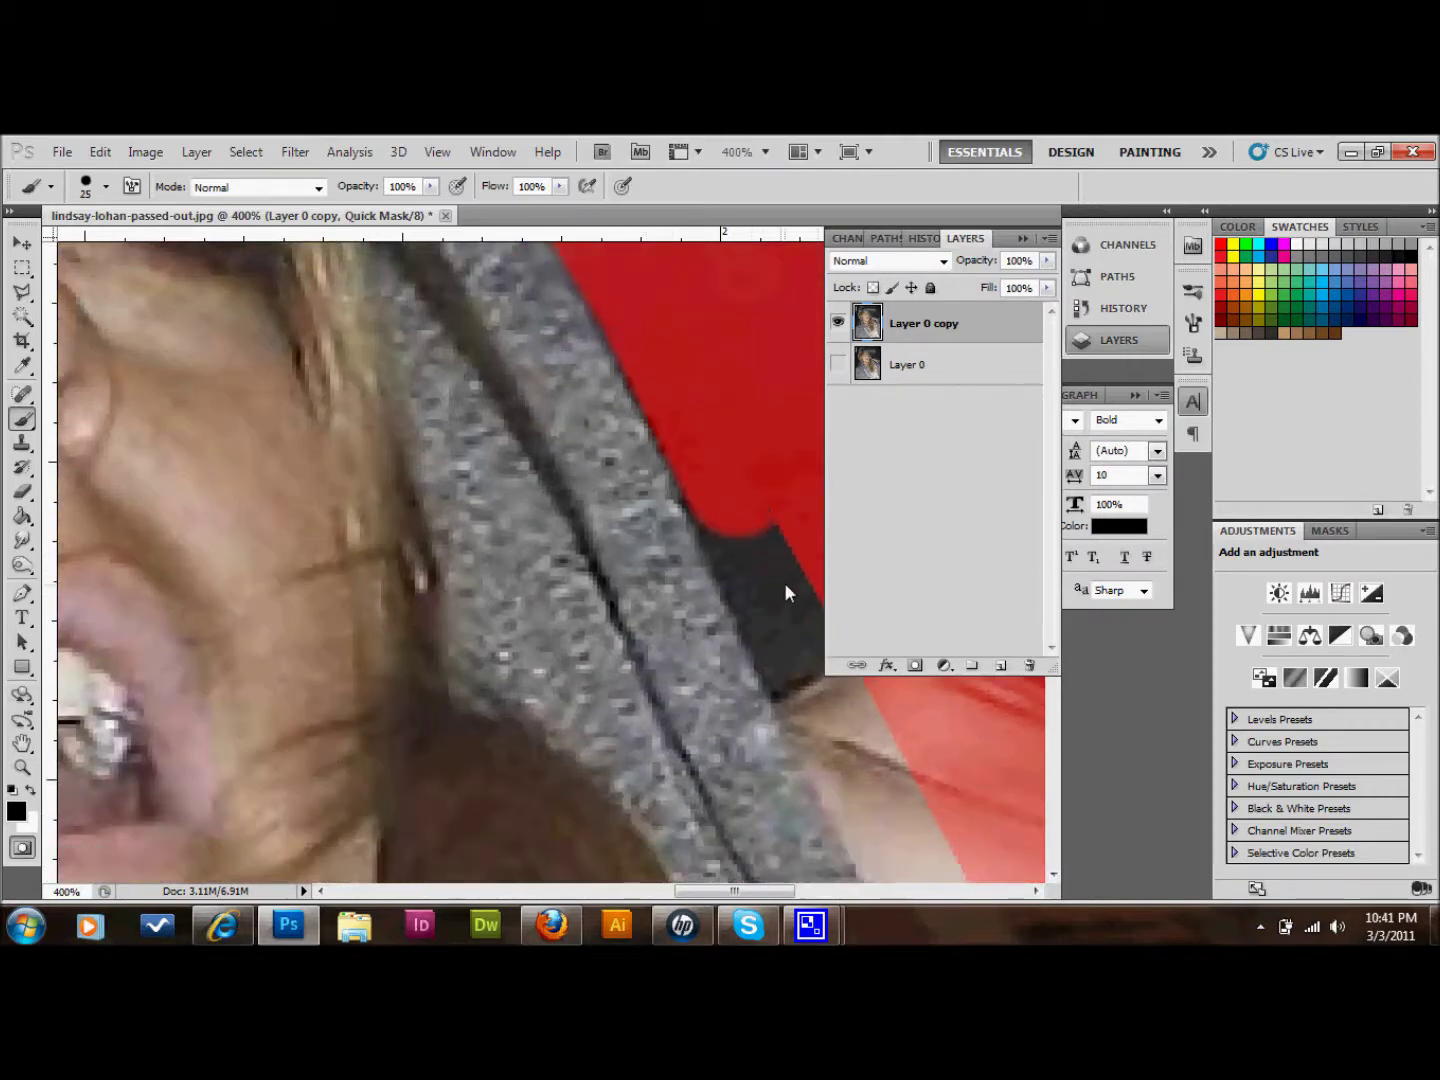
left_click(820, 669, "shift")
Step: Mask the remaining background patches beside the hood below the hand and along the right shoulder's edge
scroll(899, 728, "down", 3)
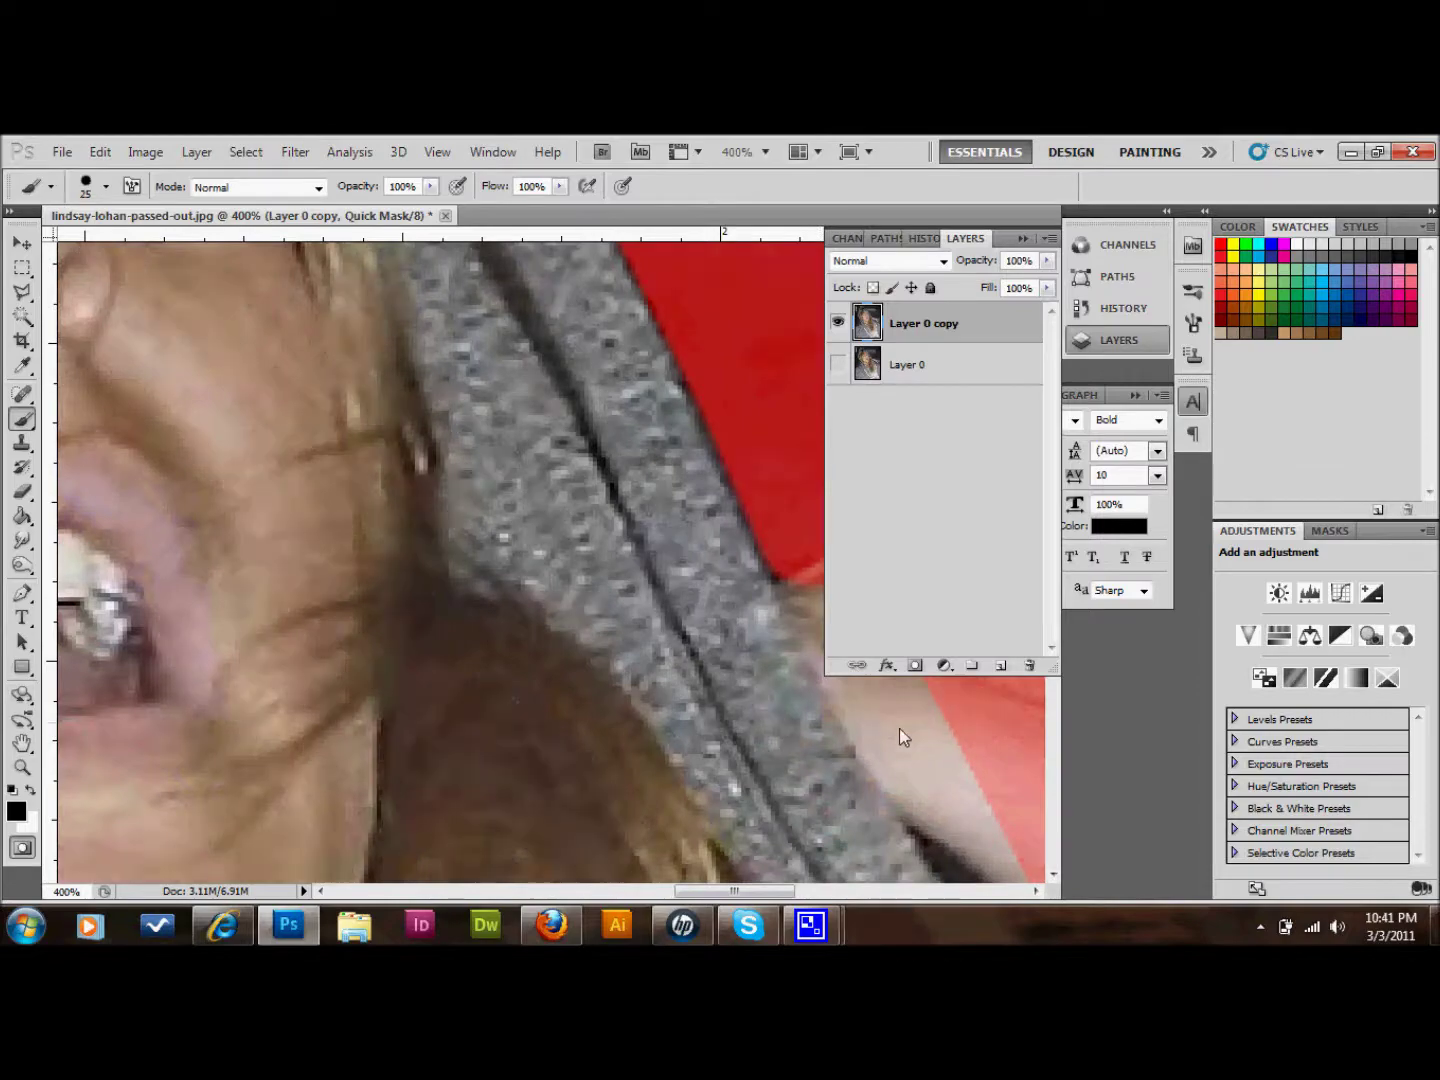
scroll(911, 740, "down", 1)
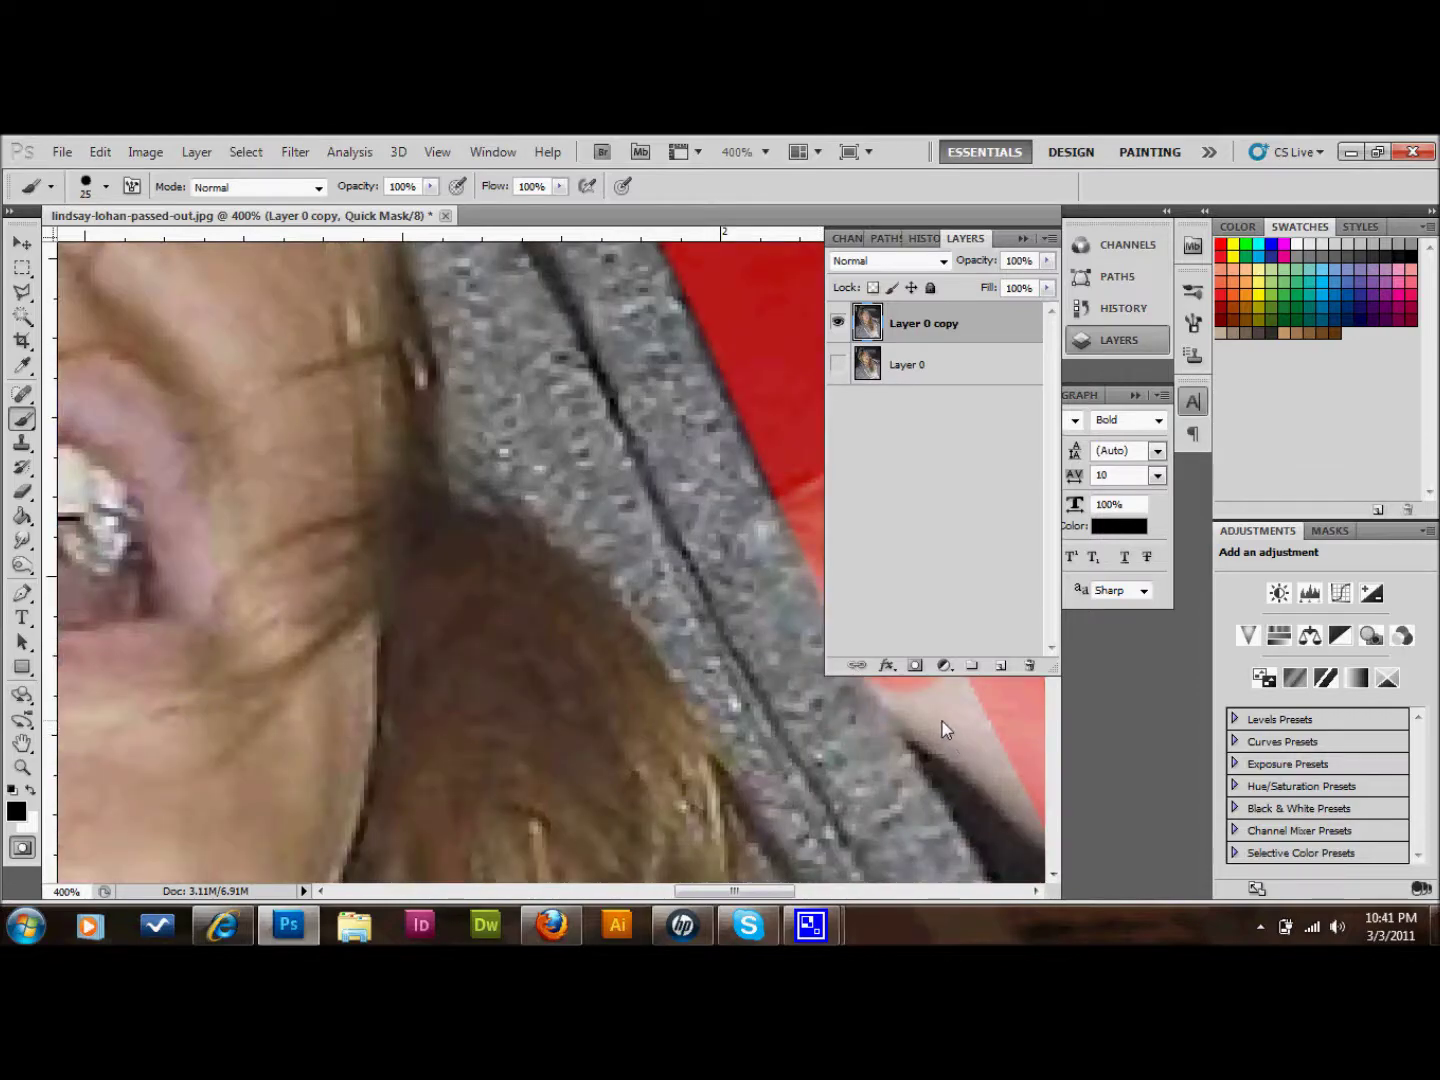
scroll(942, 721, "down", 2)
scroll(919, 727, "down", 2)
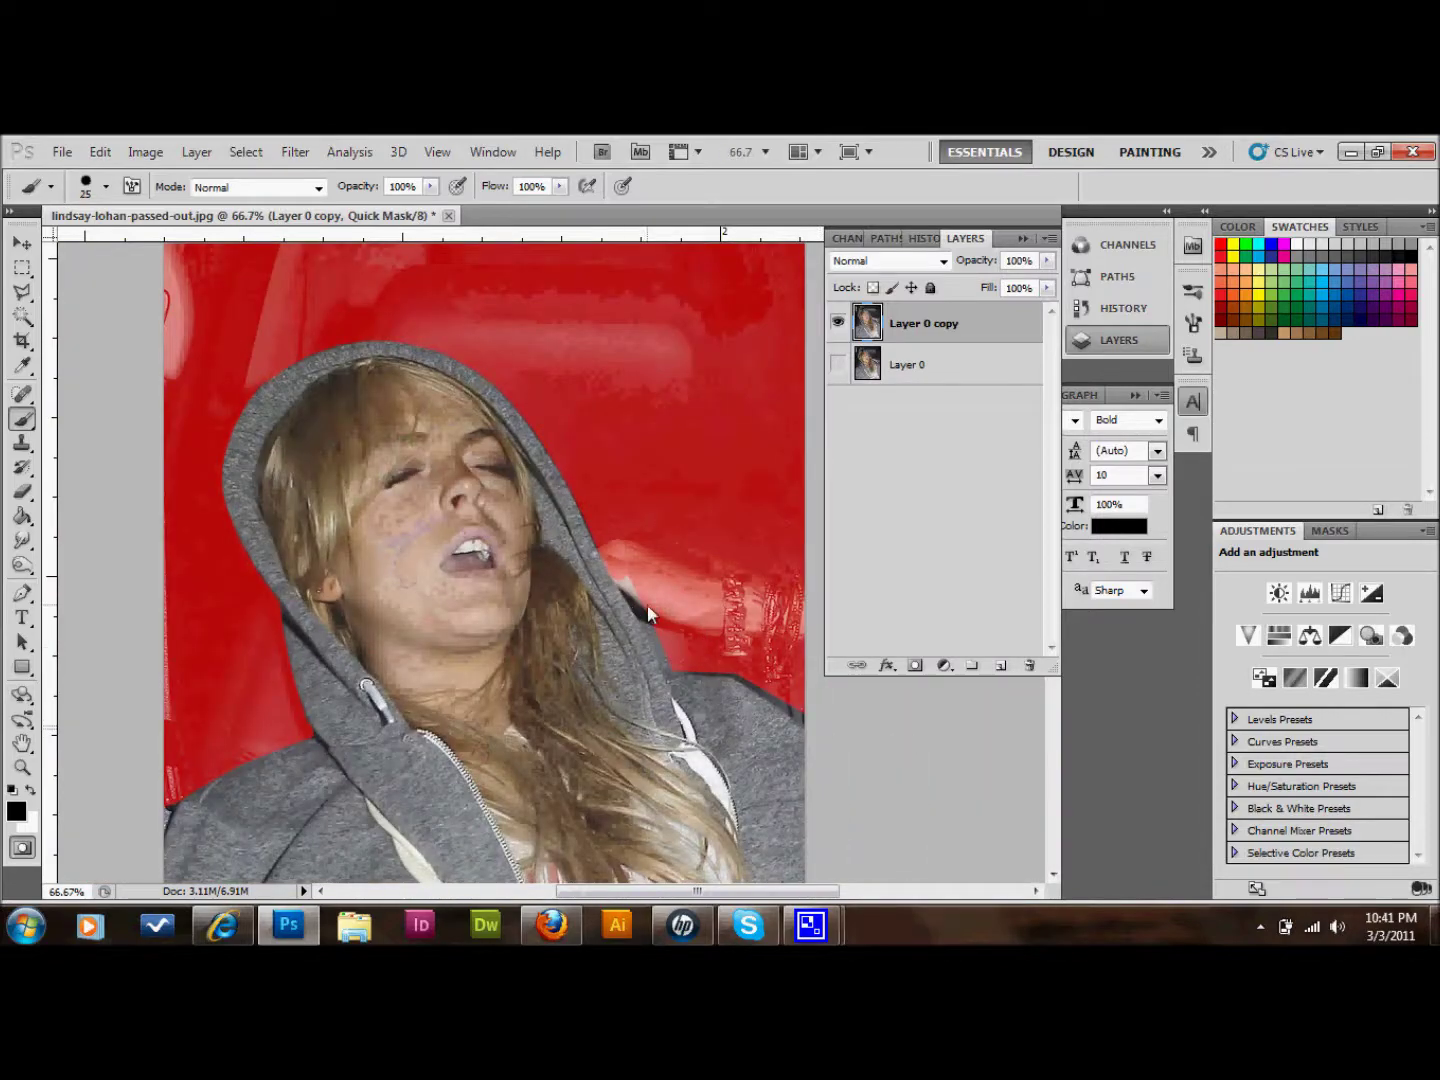
left_click_drag(644, 614, 625, 586)
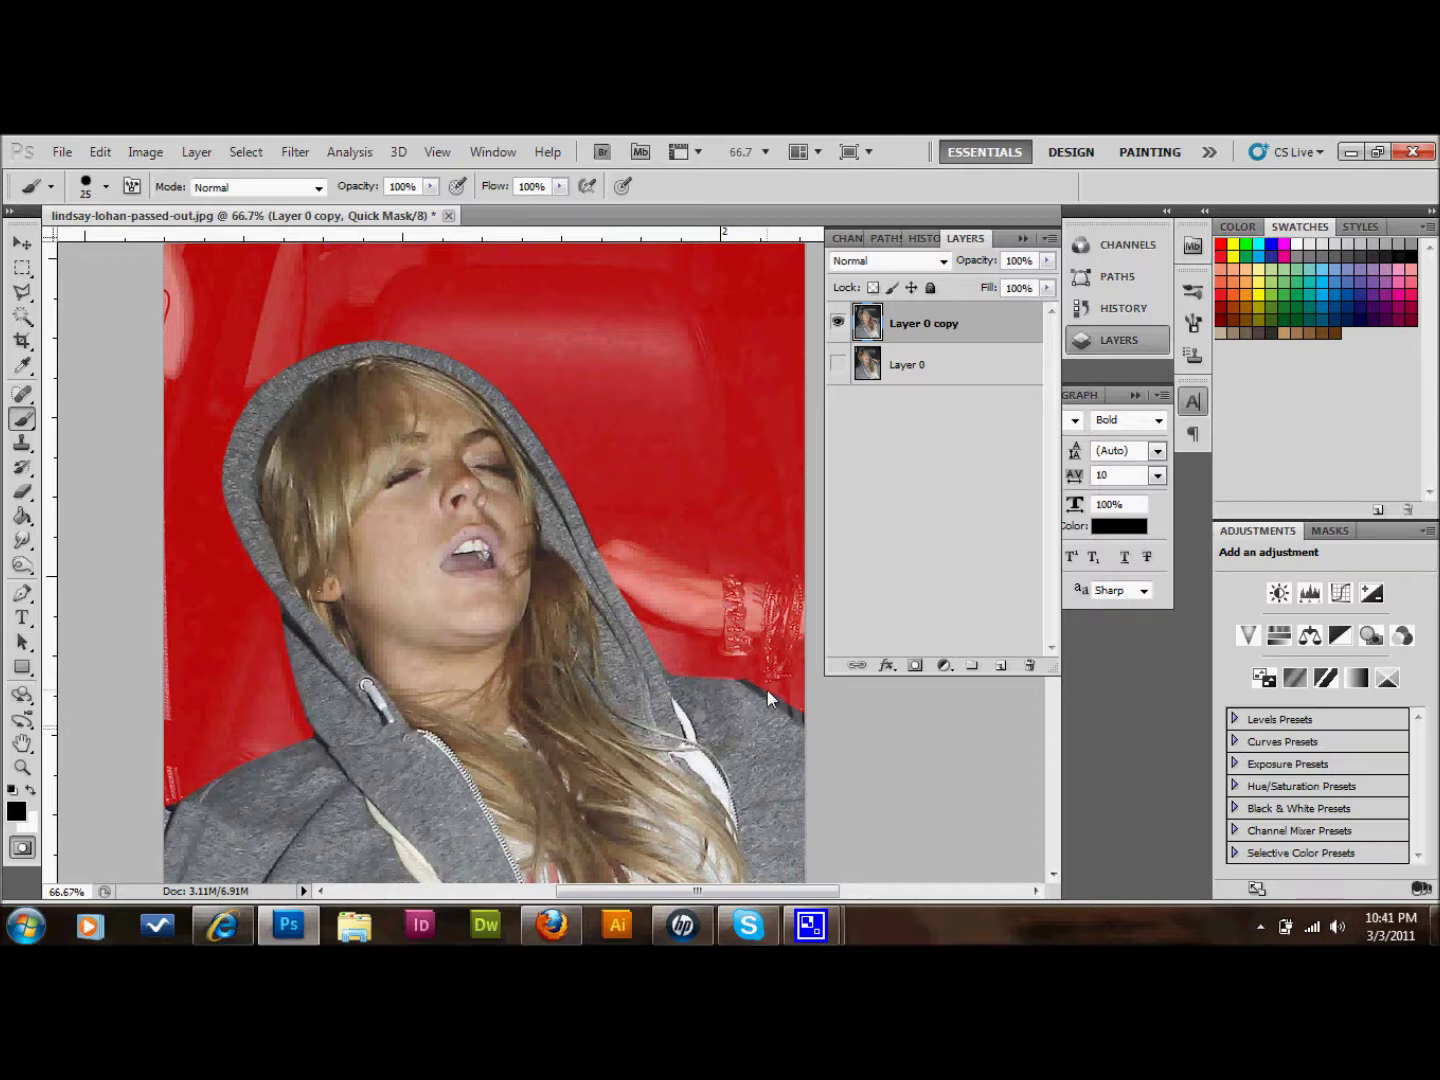
left_click_drag(789, 707, 800, 723)
Step: Switch to the Move tool and exit Quick Mask mode to turn the mask into a selection
left_click(23, 243)
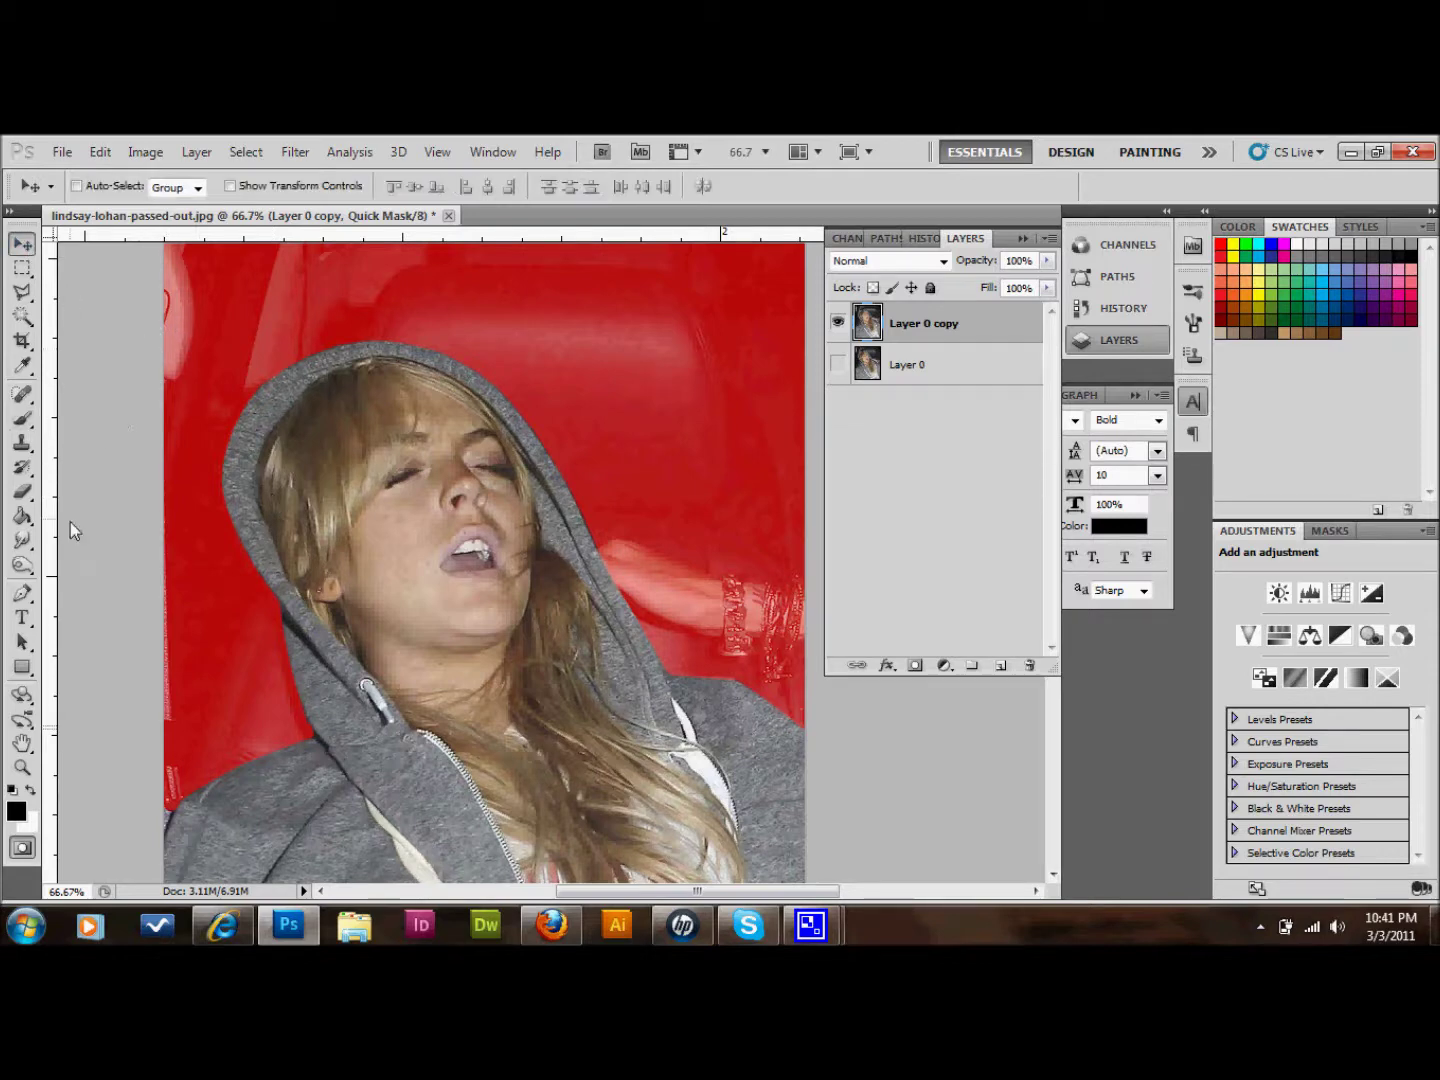
left_click(23, 851)
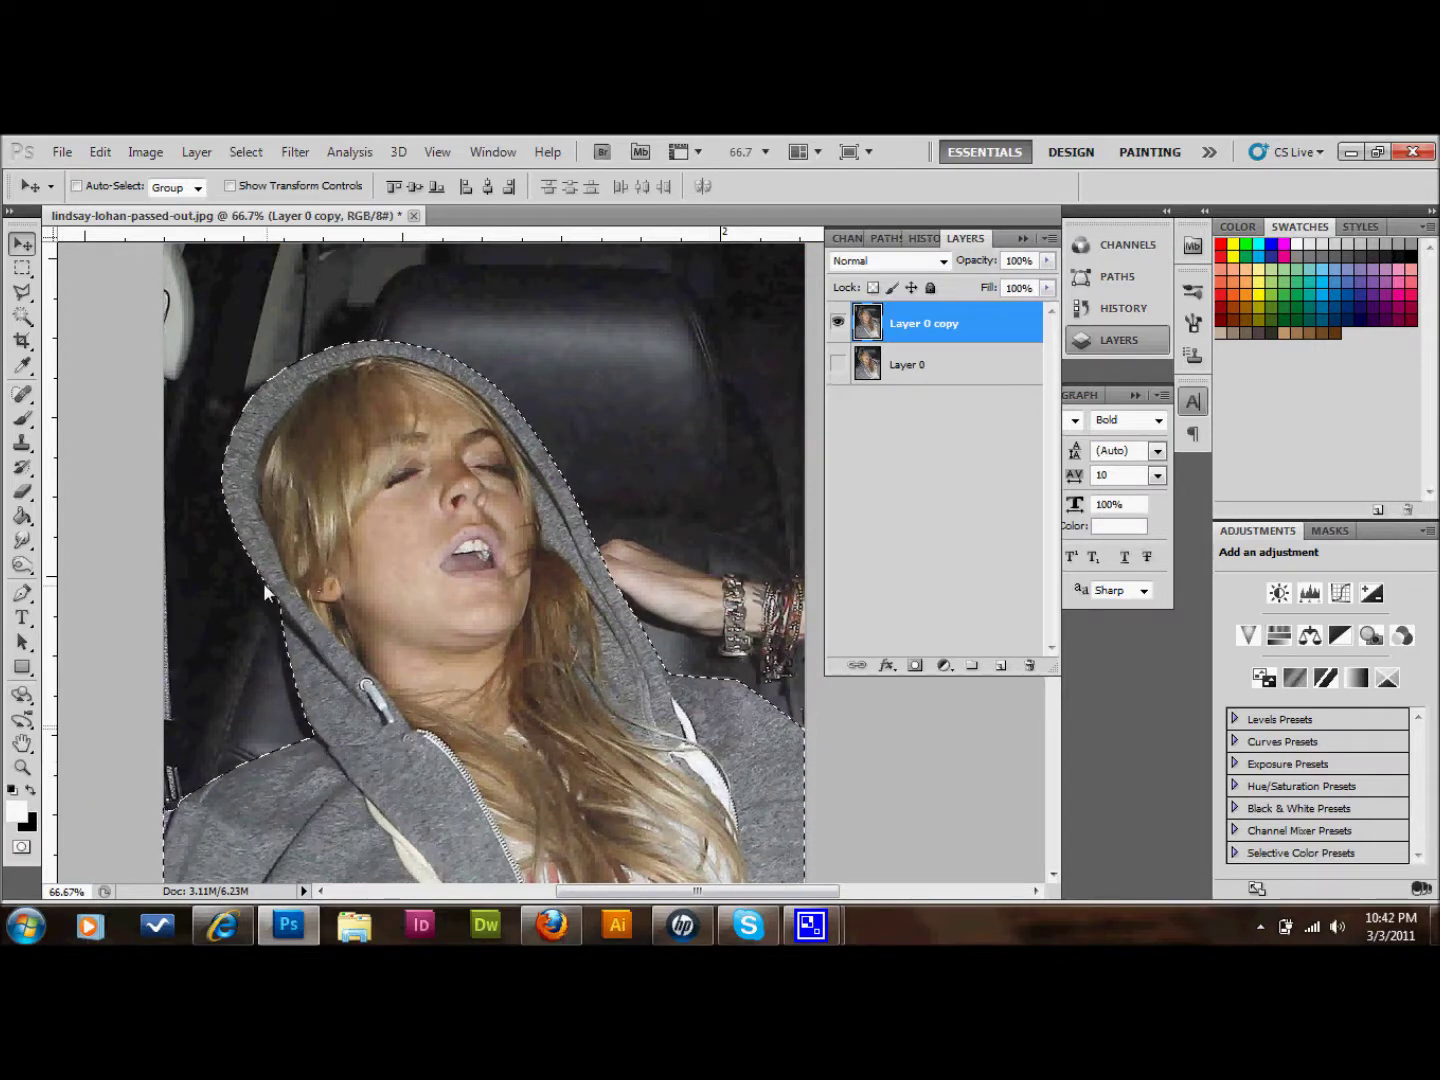
Step: Add a layer mask to Layer 0 copy from the selection, hiding the car background around the woman
scroll(215, 342, "up", 1)
scroll(221, 345, "down", 5)
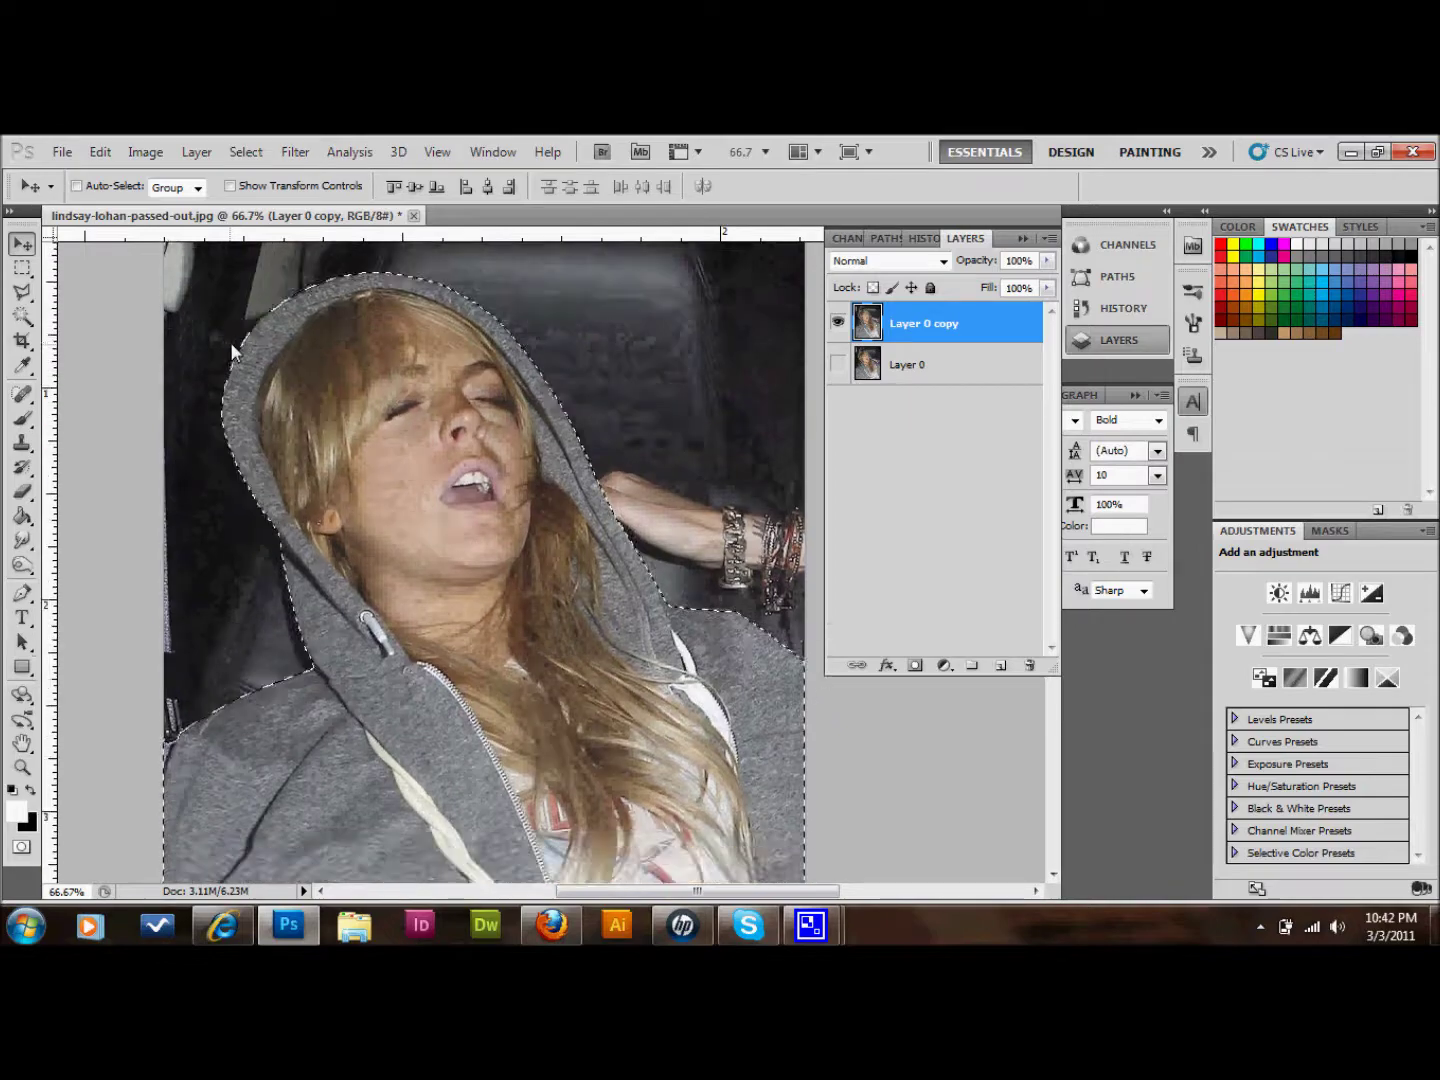
scroll(289, 369, "up", 4)
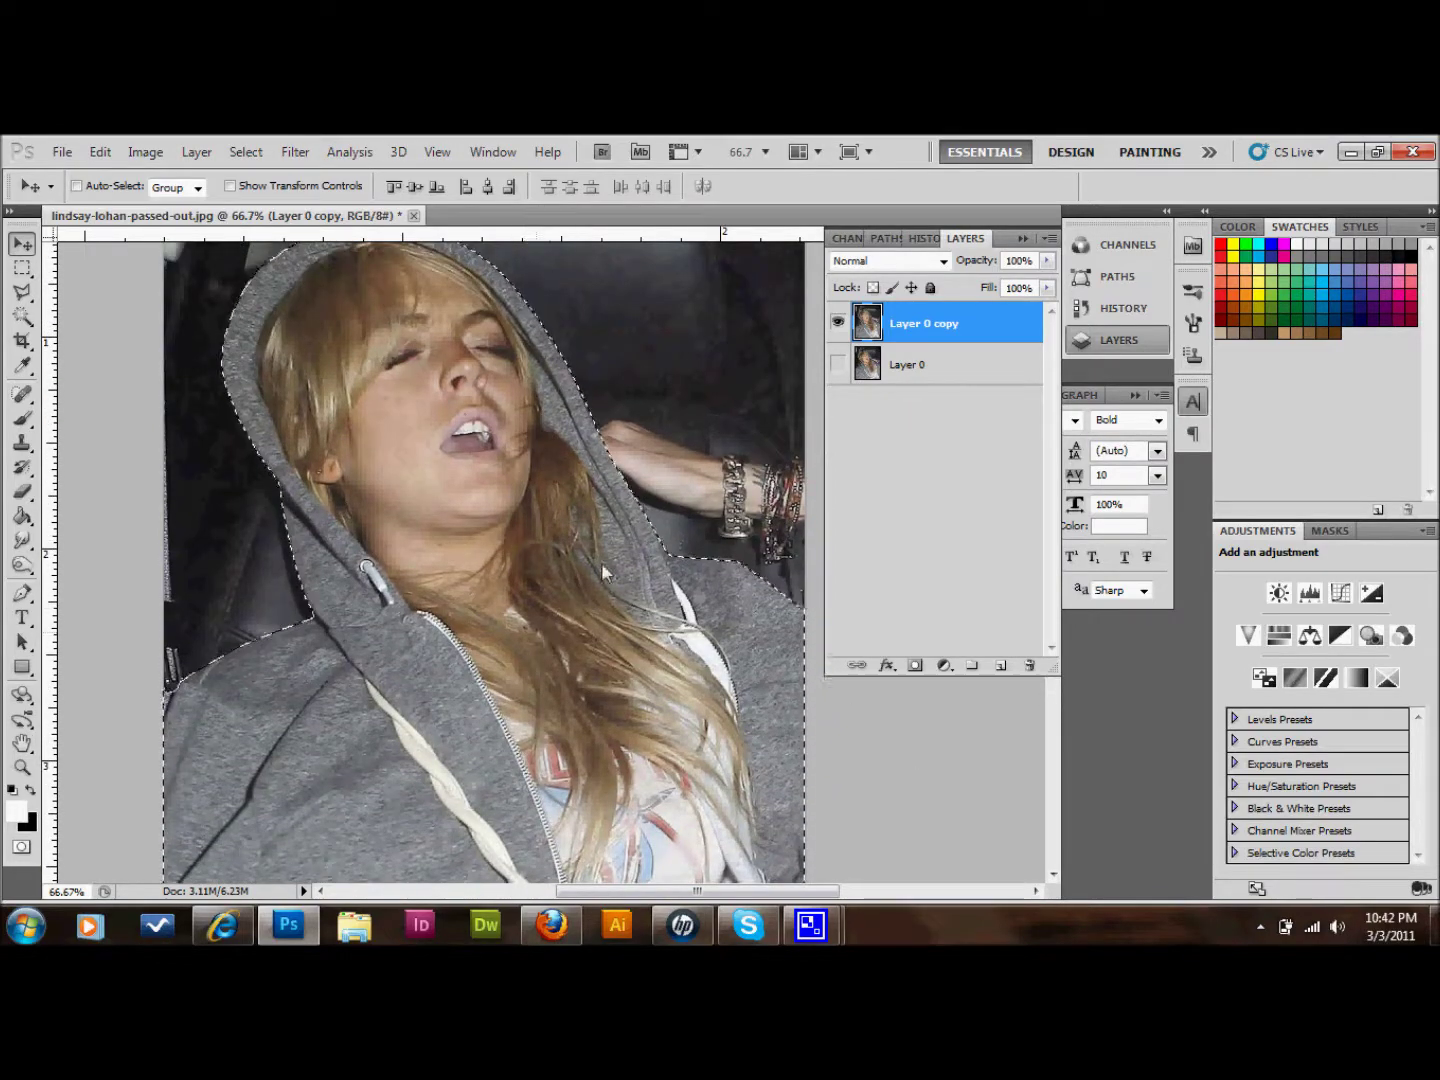
left_click(913, 664)
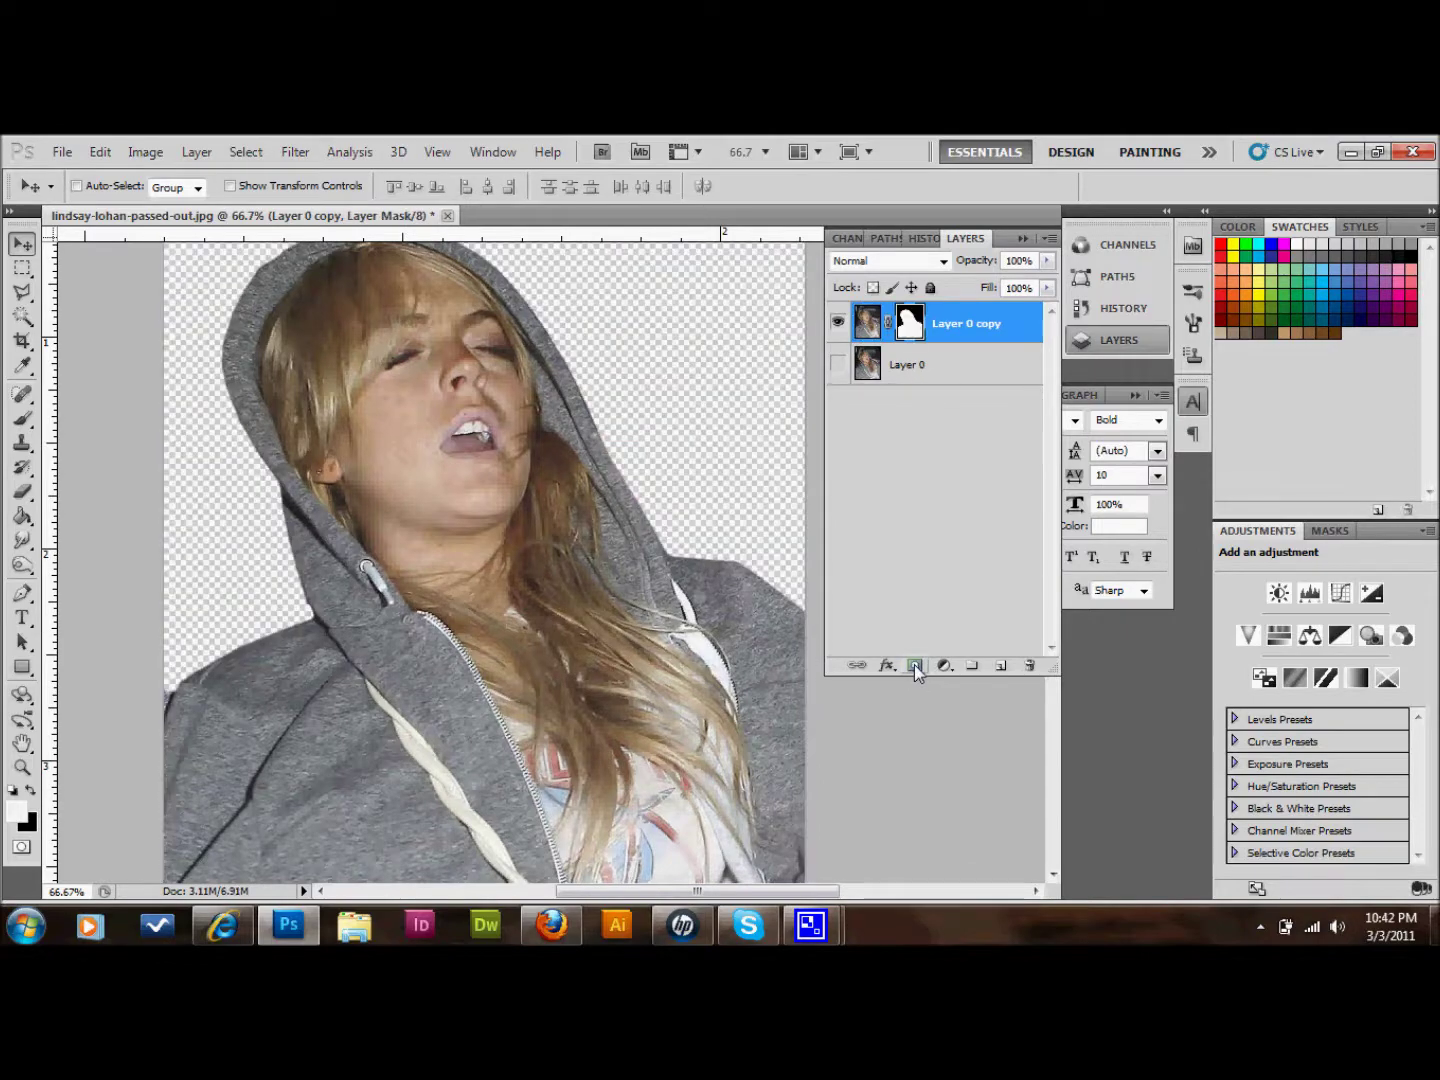
left_click(1100, 296)
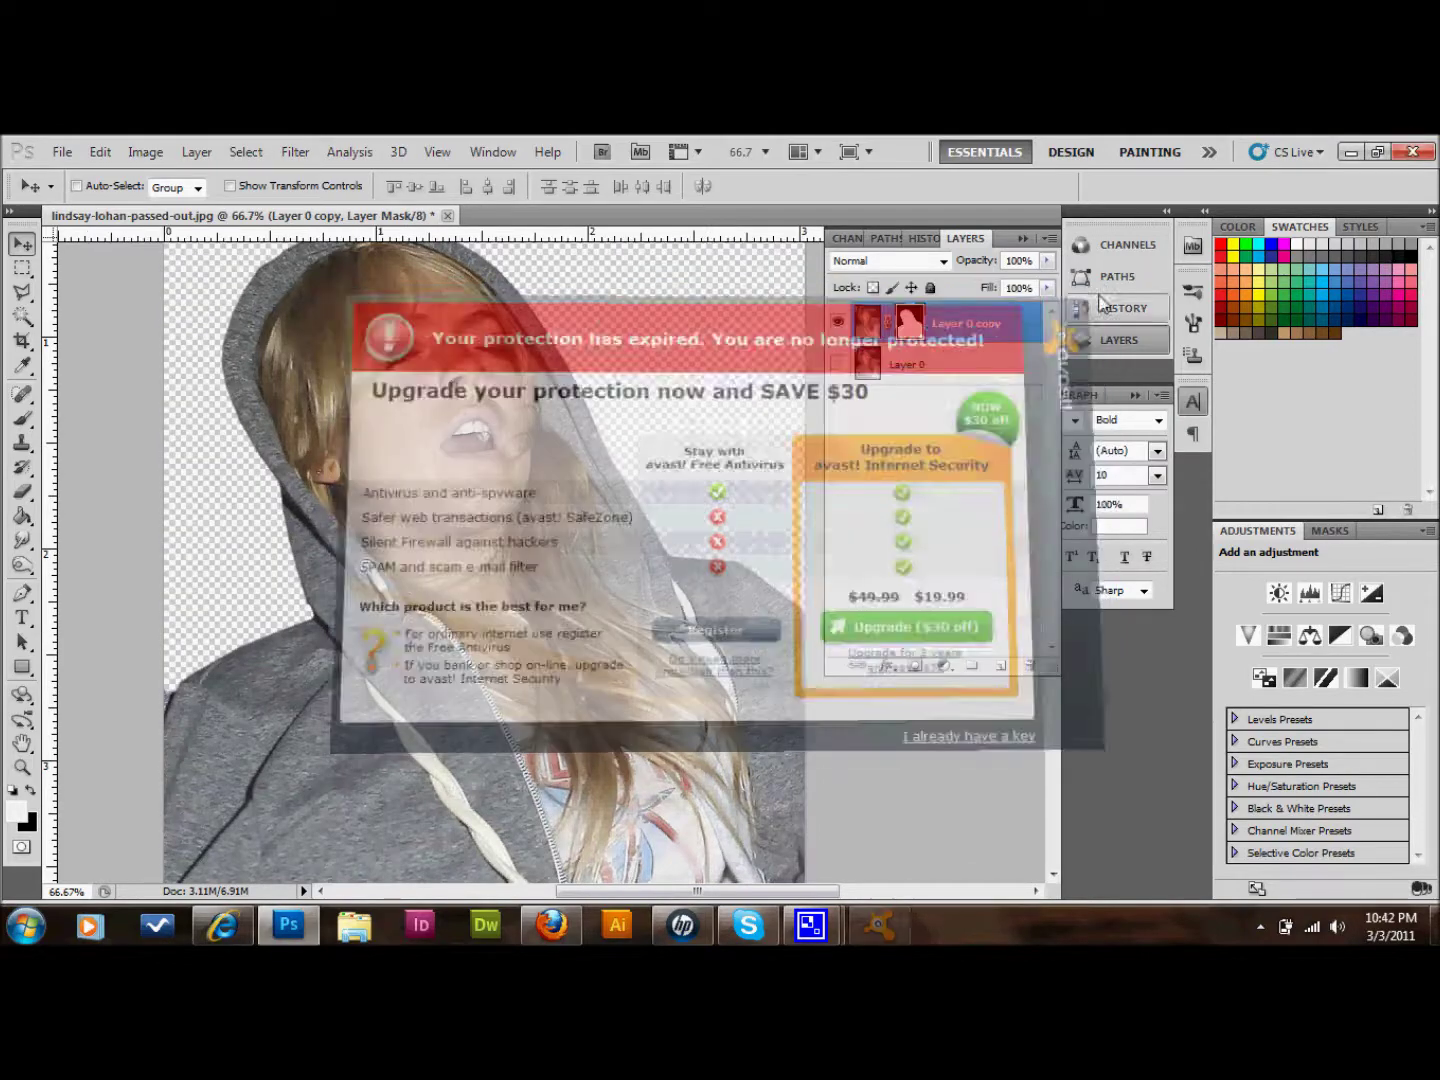
Step: Create a new empty layer and place it between the masked Layer 0 copy and Layer 0
scroll(788, 606, "up", 2)
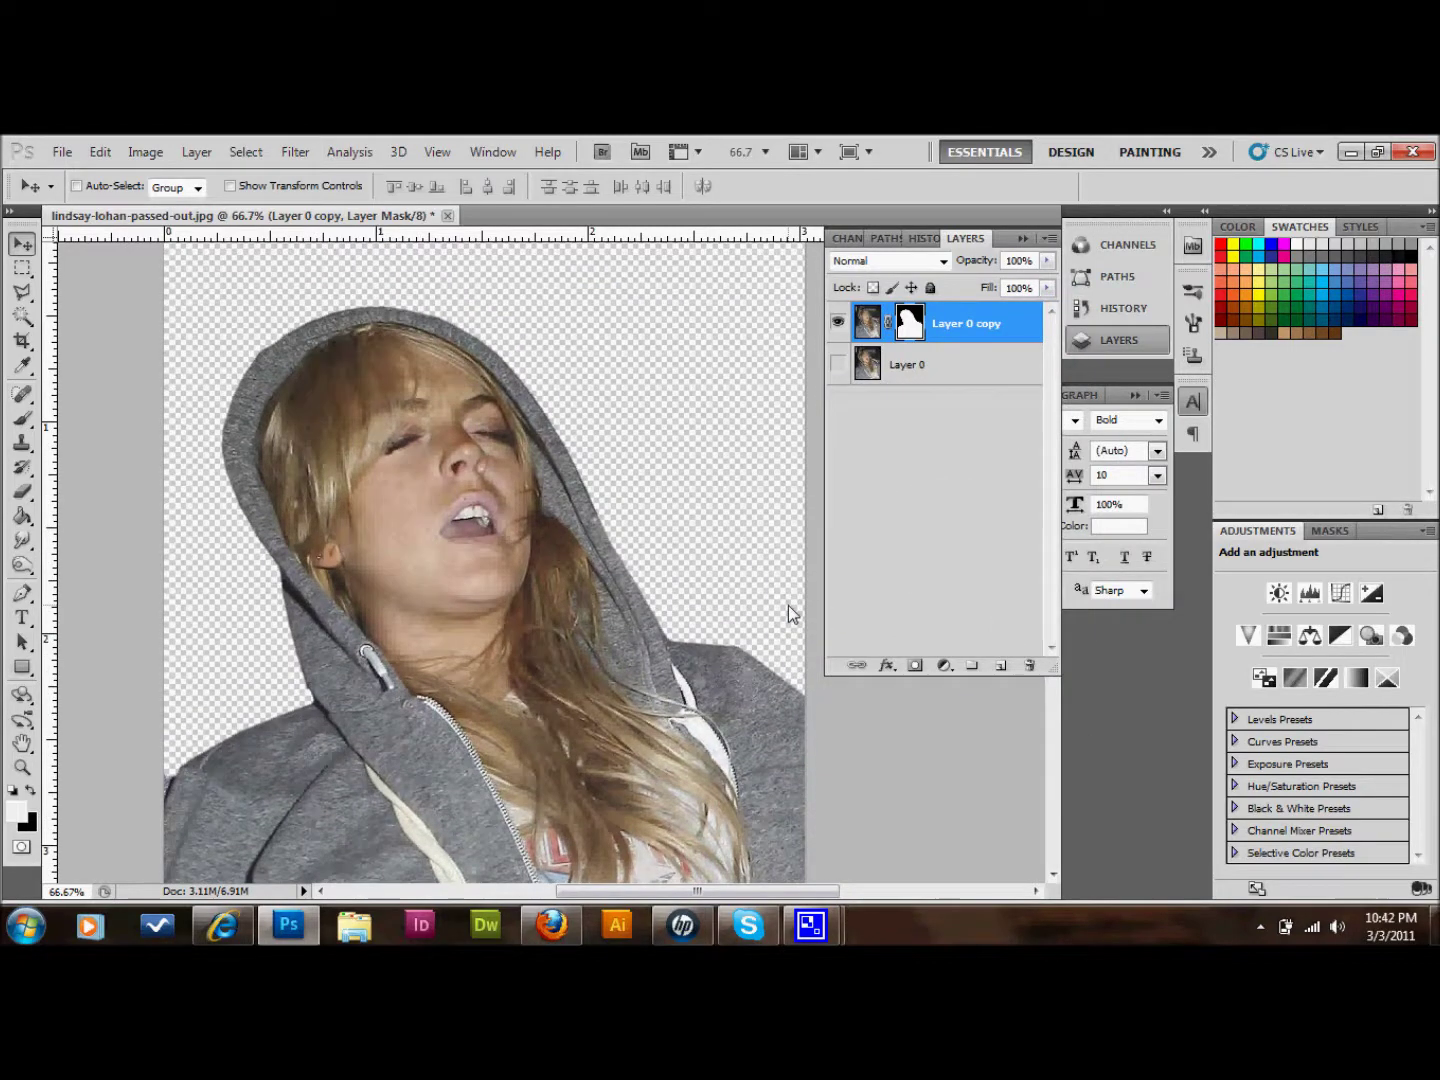
scroll(789, 608, "up", 1)
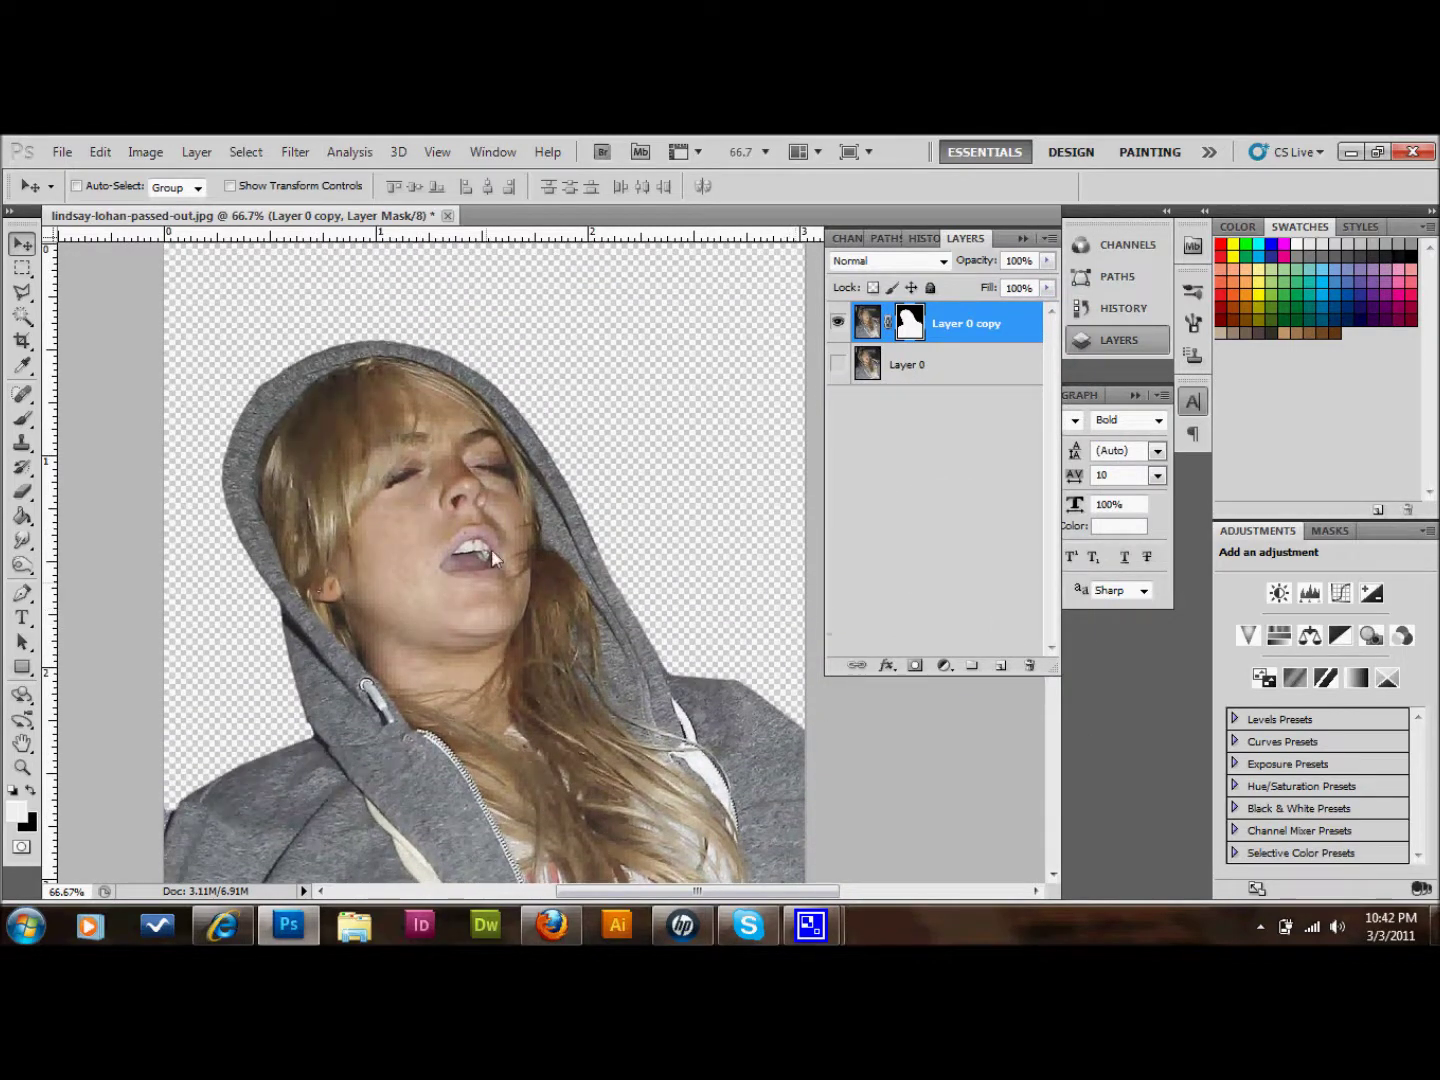
scroll(518, 535, "down", 1)
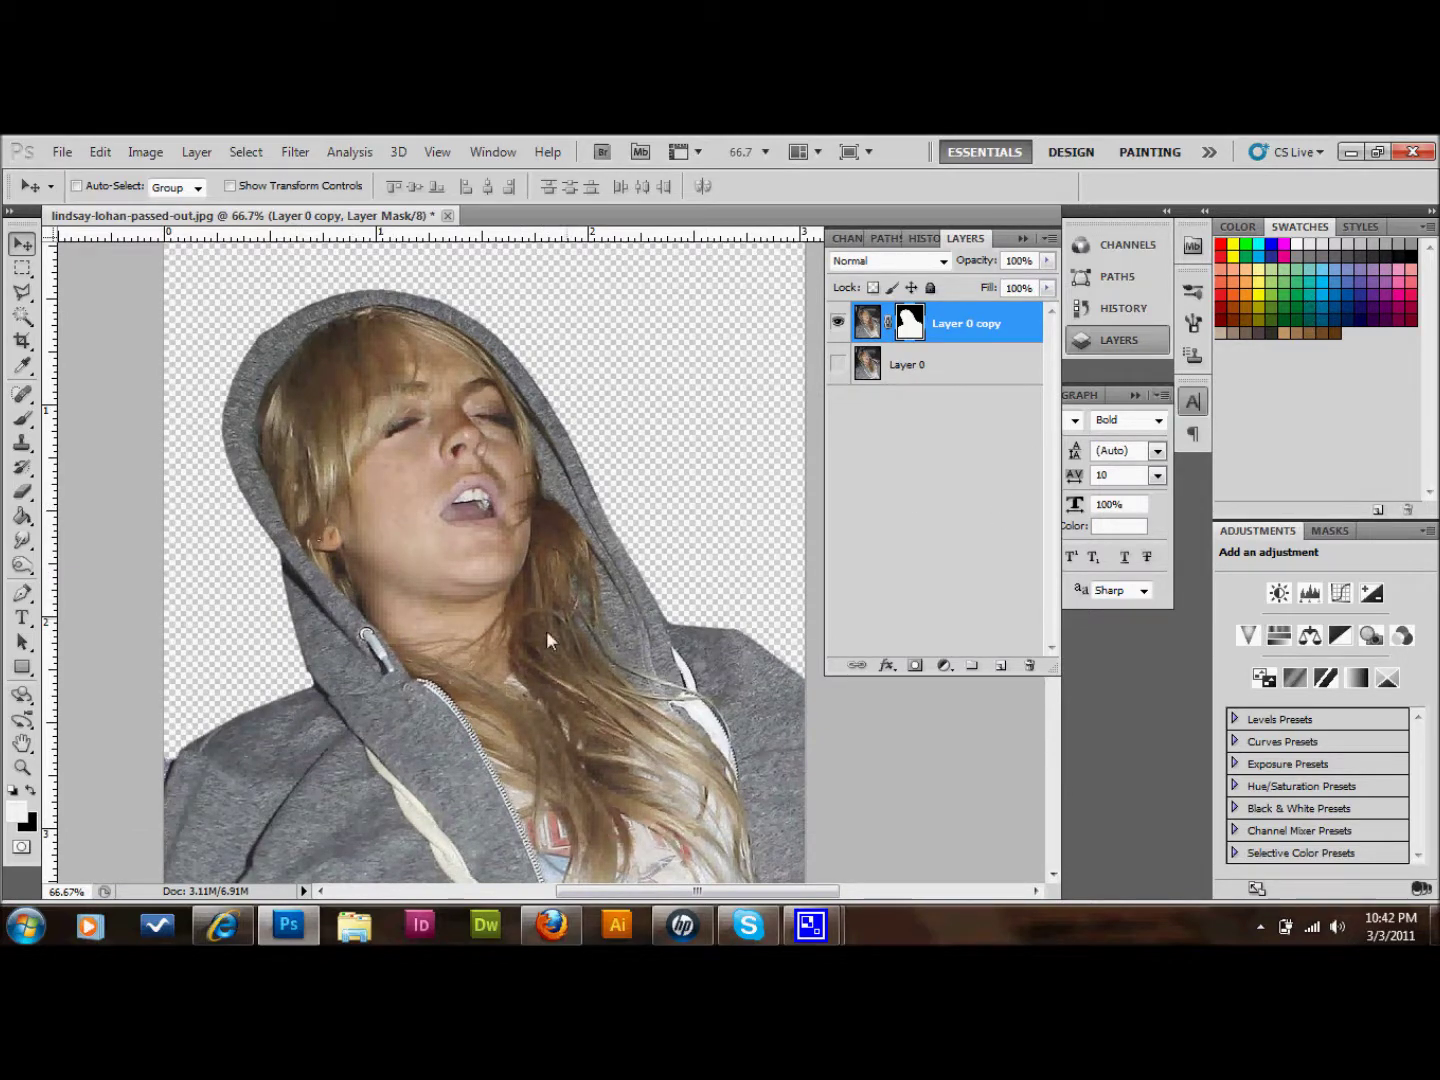
left_click(1003, 665)
left_click_drag(947, 329, 949, 404)
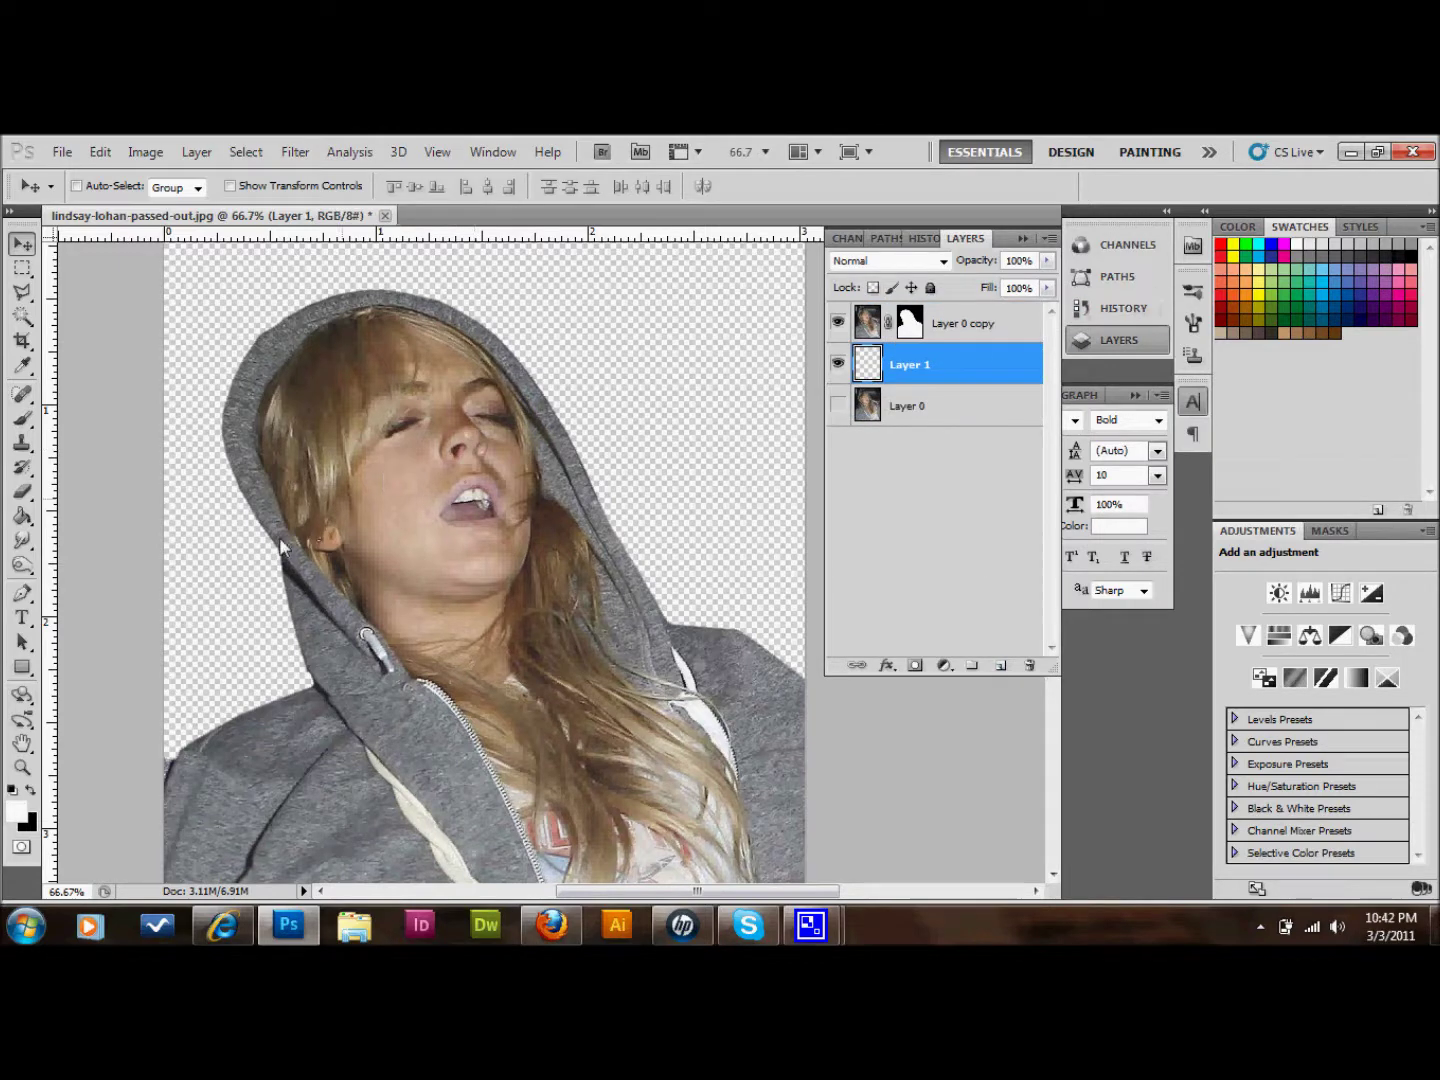
Step: Fill the new layer behind the woman with a yellow swatch colour using the Paint Bucket tool
left_click(23, 515)
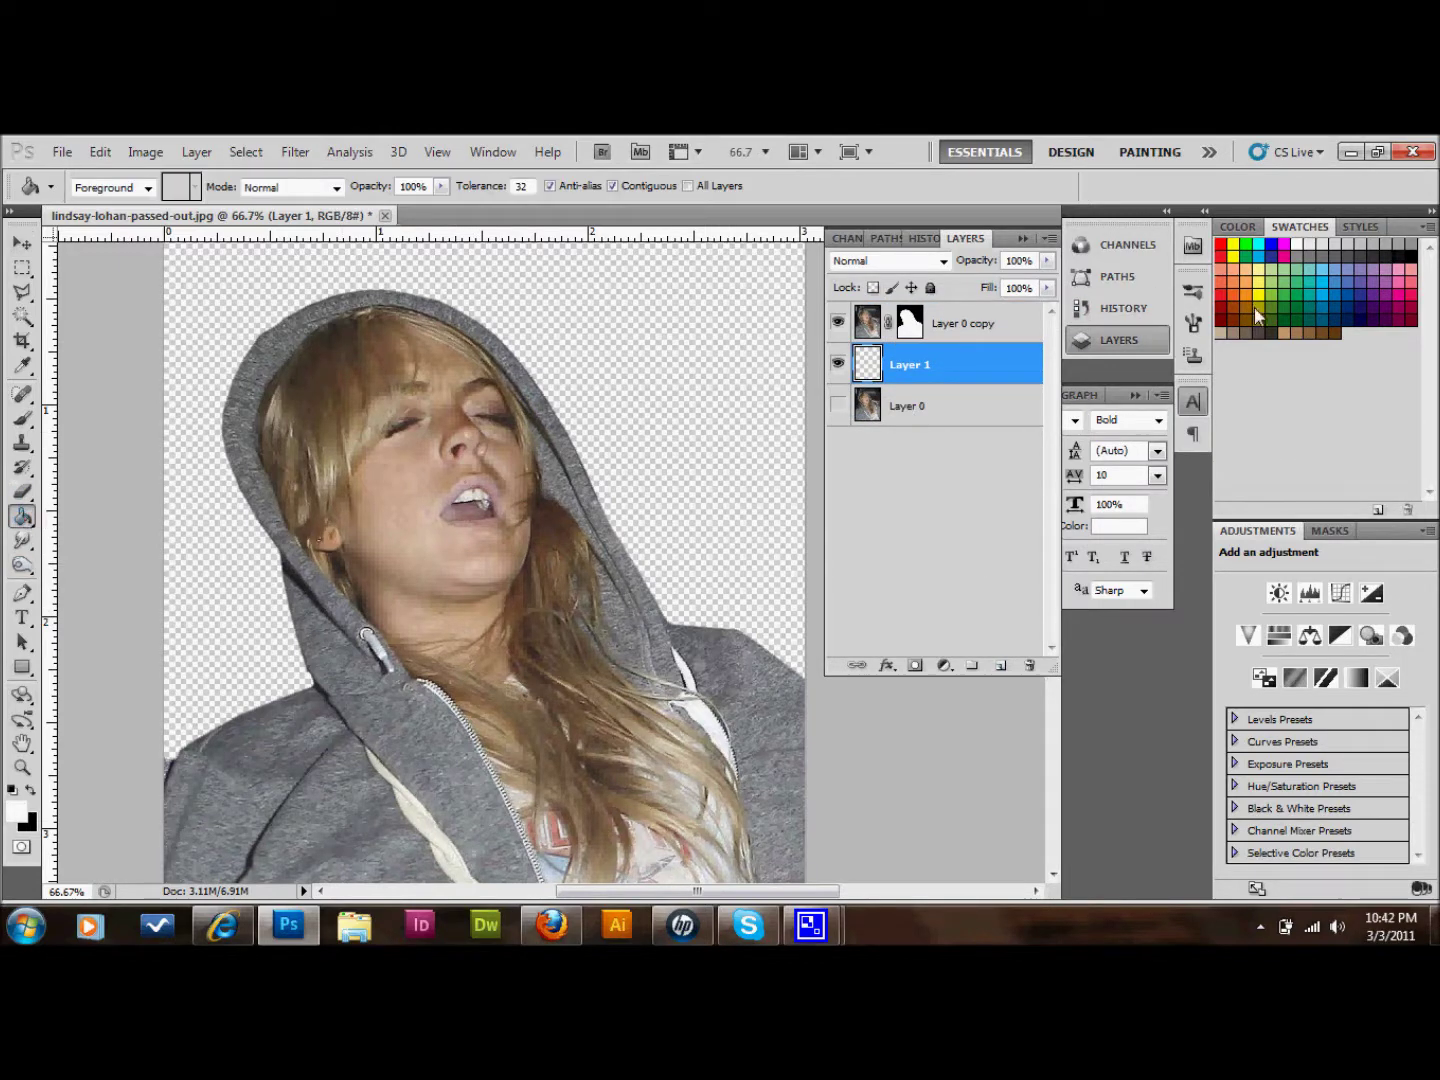
left_click(1259, 298)
left_click(551, 274)
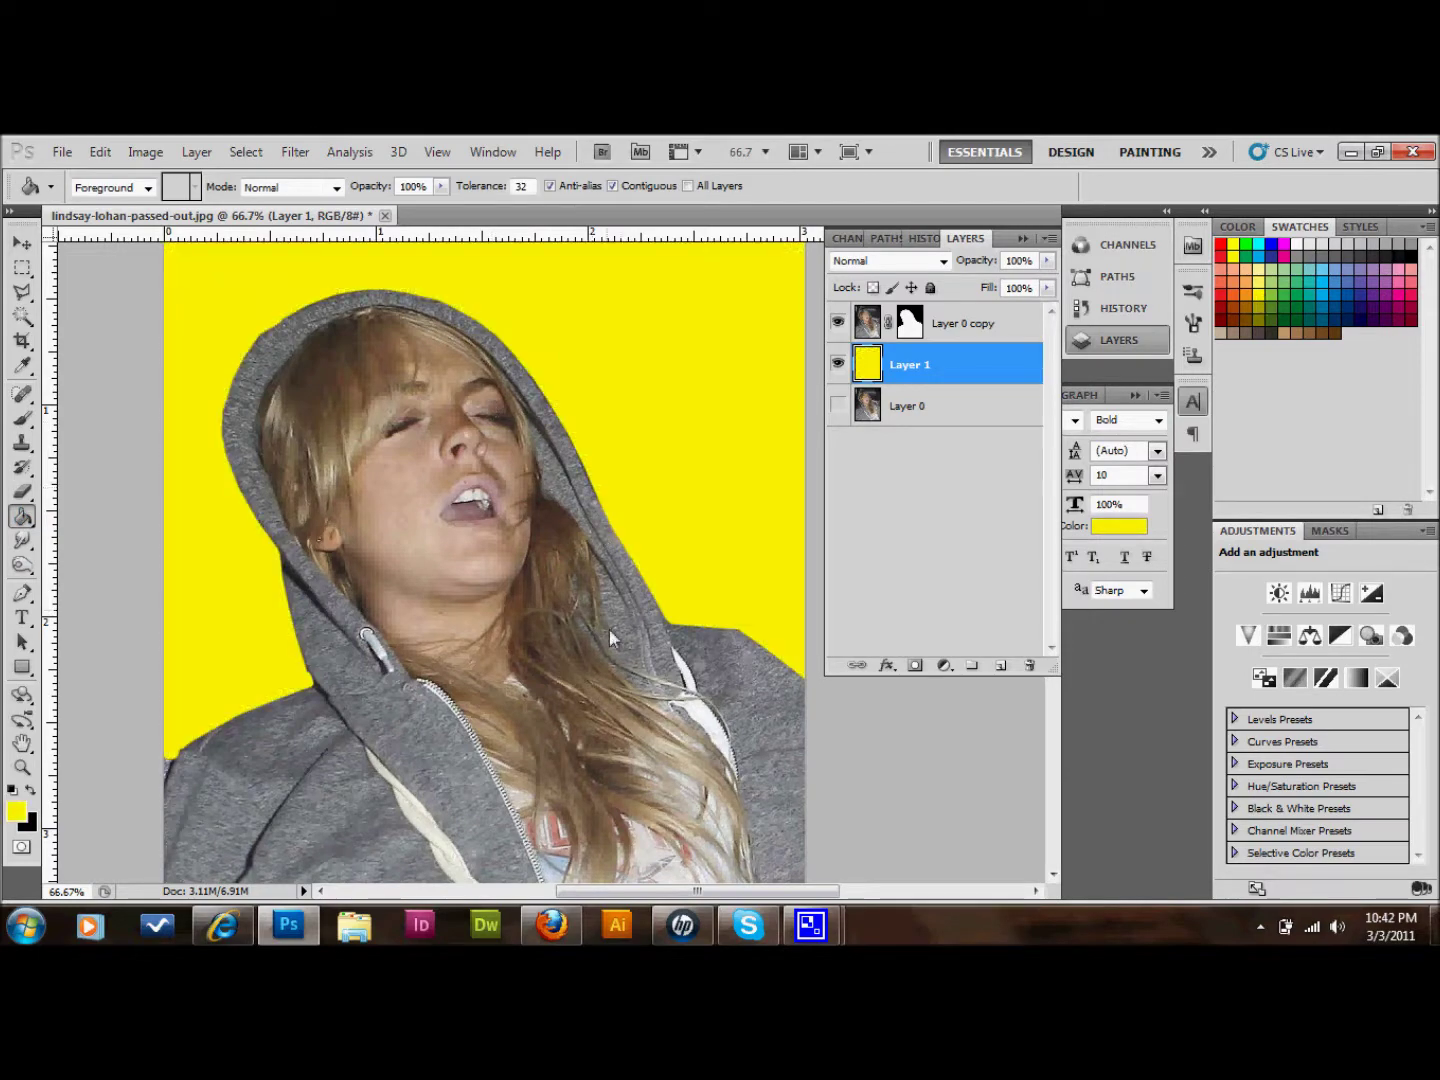
mouse_move(681, 728)
left_mouse_down()
mouse_move(681, 858)
mouse_move(680, 709)
left_mouse_up()
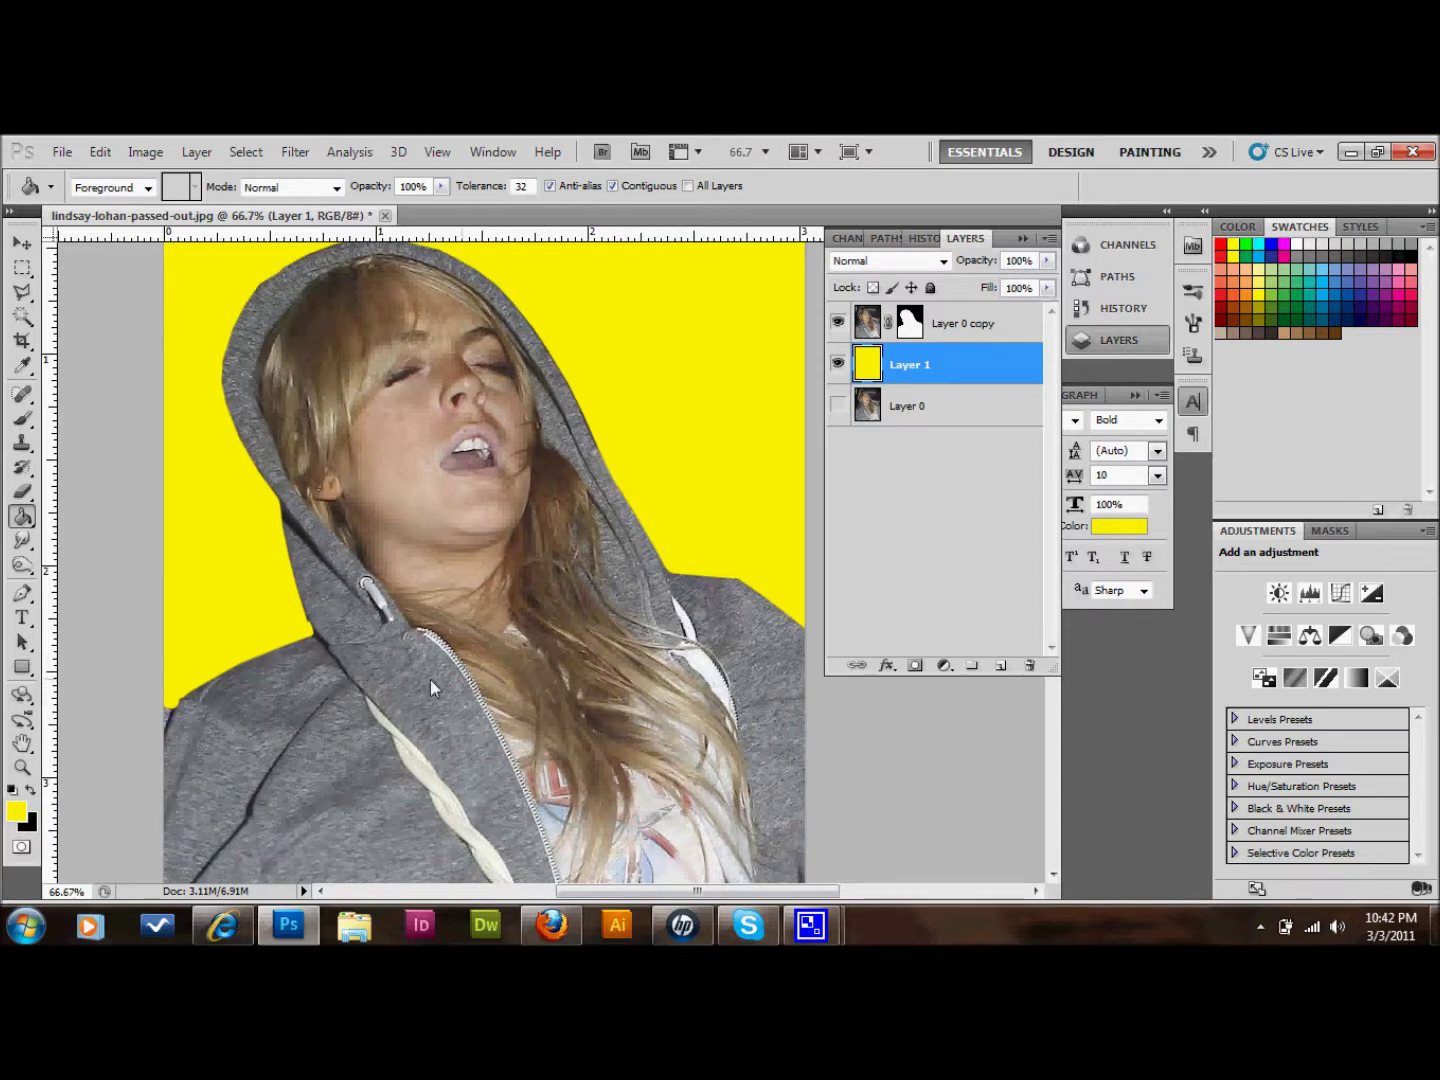
scroll(180, 348, "up", 1)
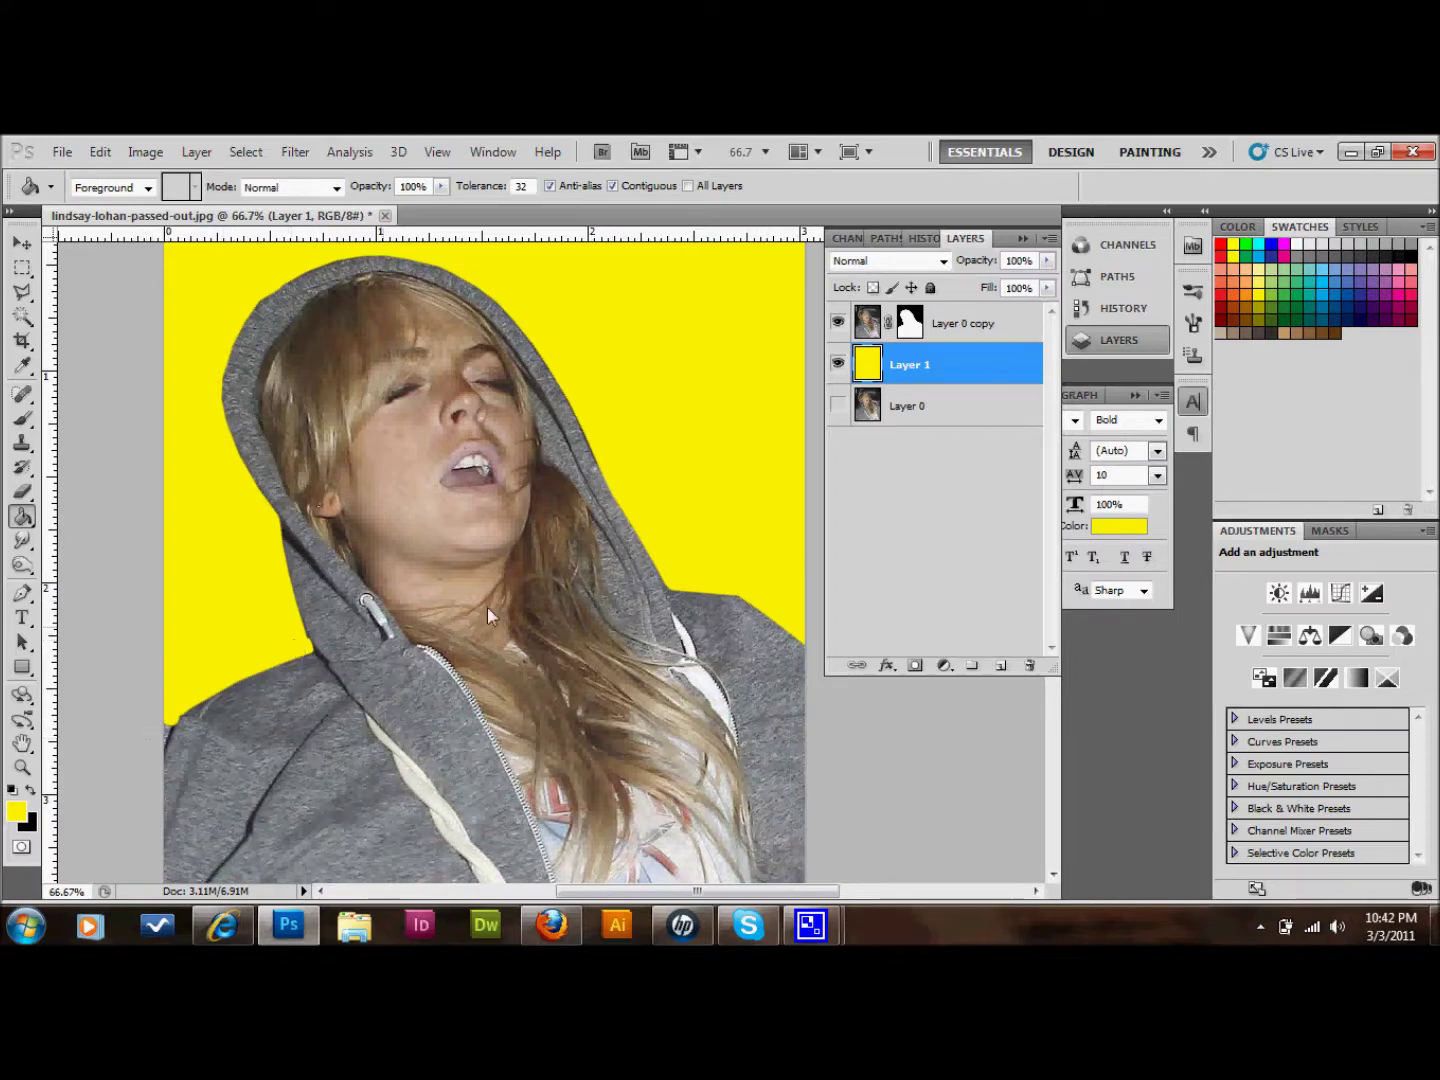
Step: Paint white on the Layer 0 copy mask with a 25-pixel brush around the hood's outer edge, bringing back a strip of background
left_click(912, 322)
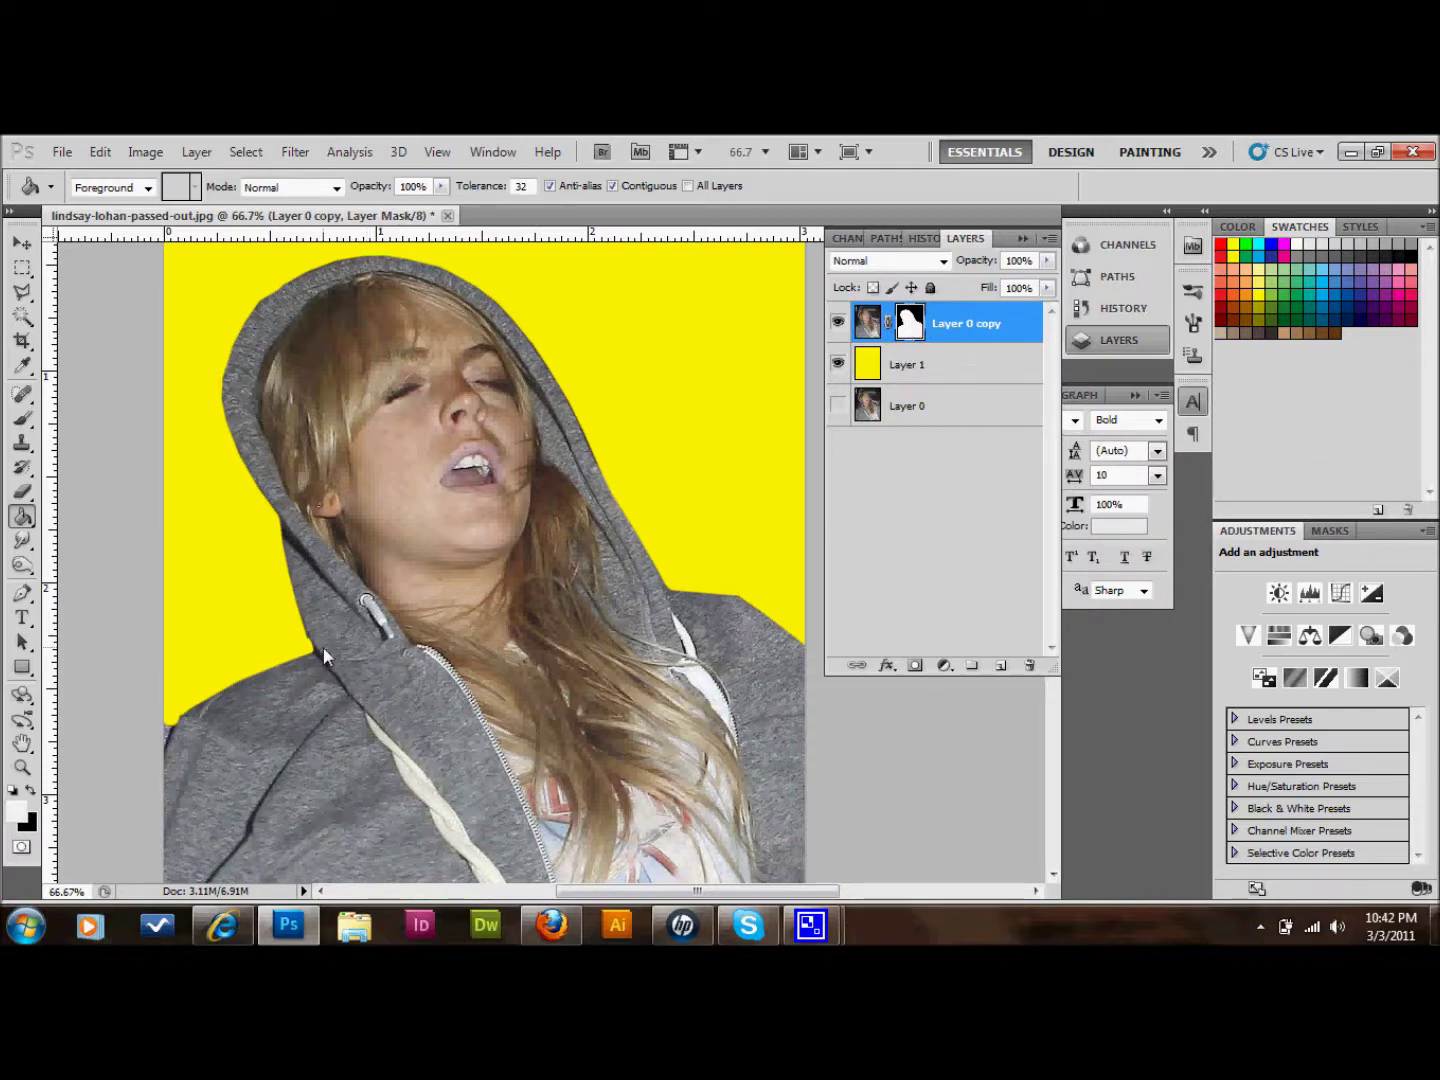
key("b")
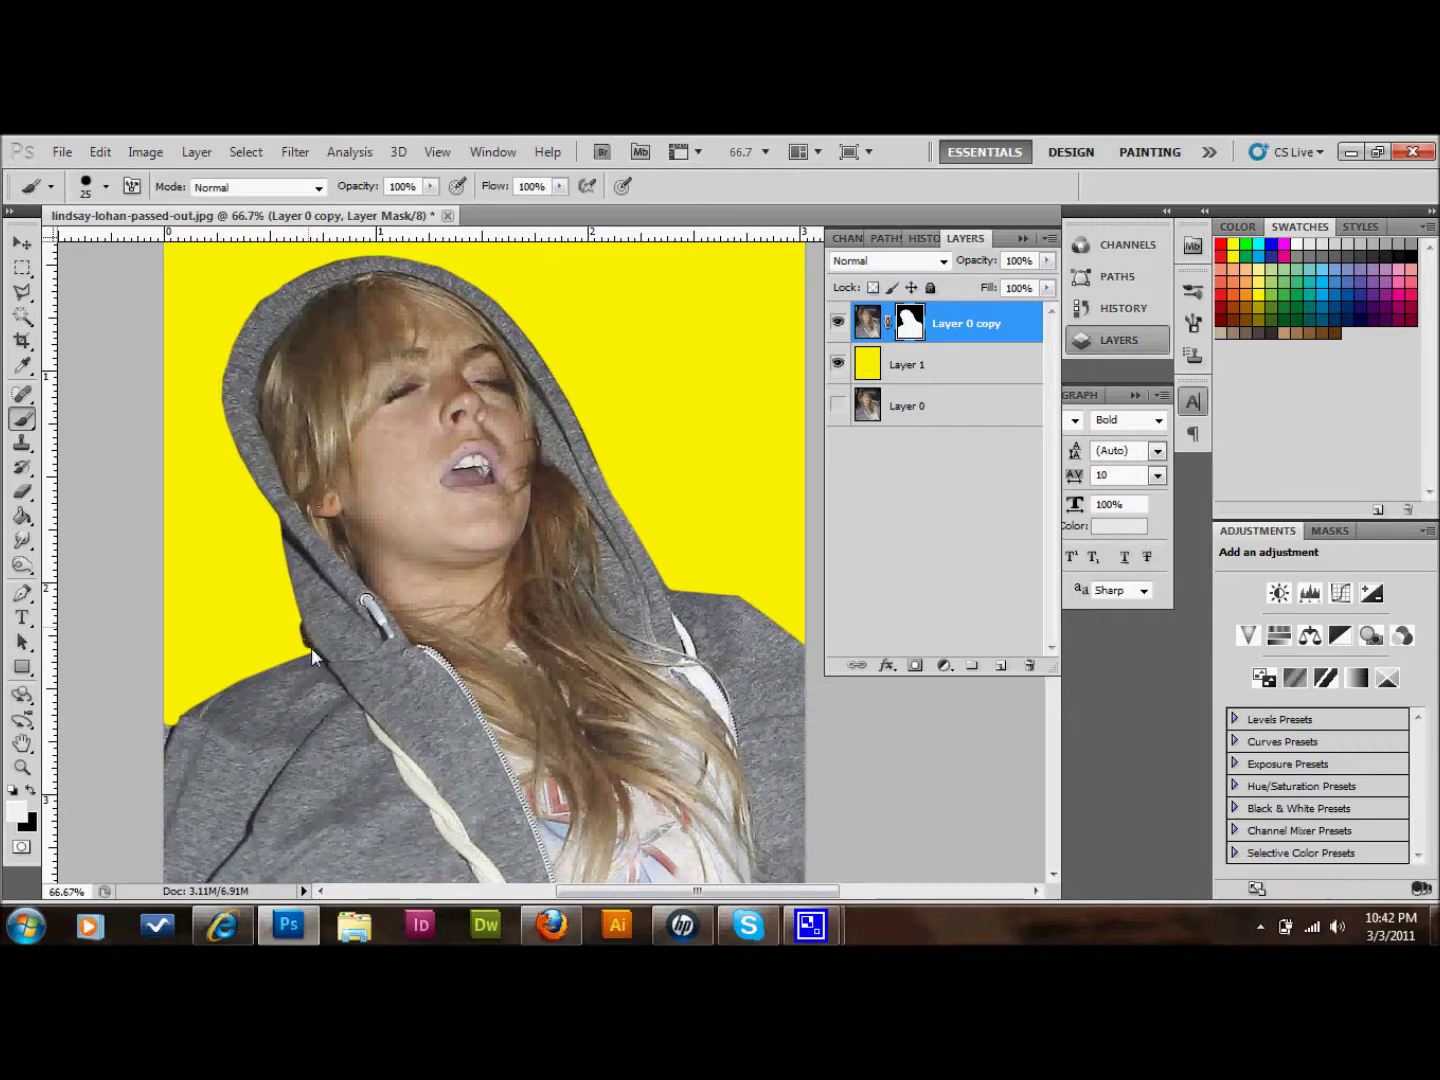
mouse_move(310, 647)
left_mouse_down()
mouse_move(273, 497)
mouse_move(220, 409)
mouse_move(248, 290)
mouse_move(278, 275)
mouse_move(242, 326)
mouse_move(270, 275)
mouse_move(461, 275)
mouse_move(532, 328)
mouse_move(577, 405)
left_mouse_up()
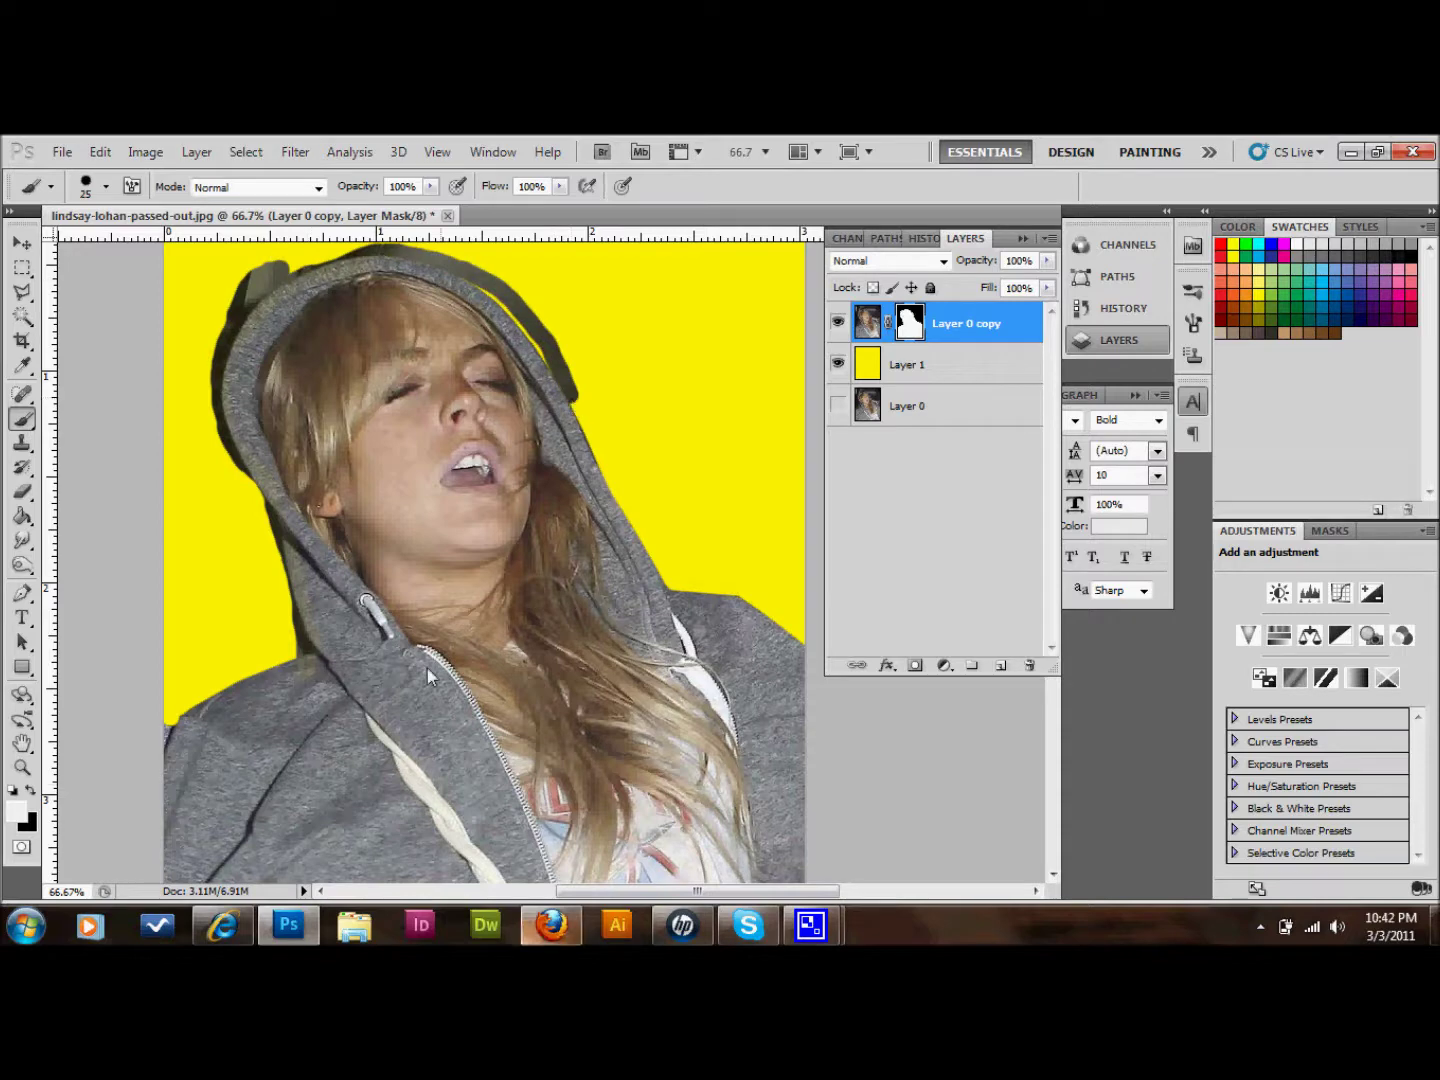